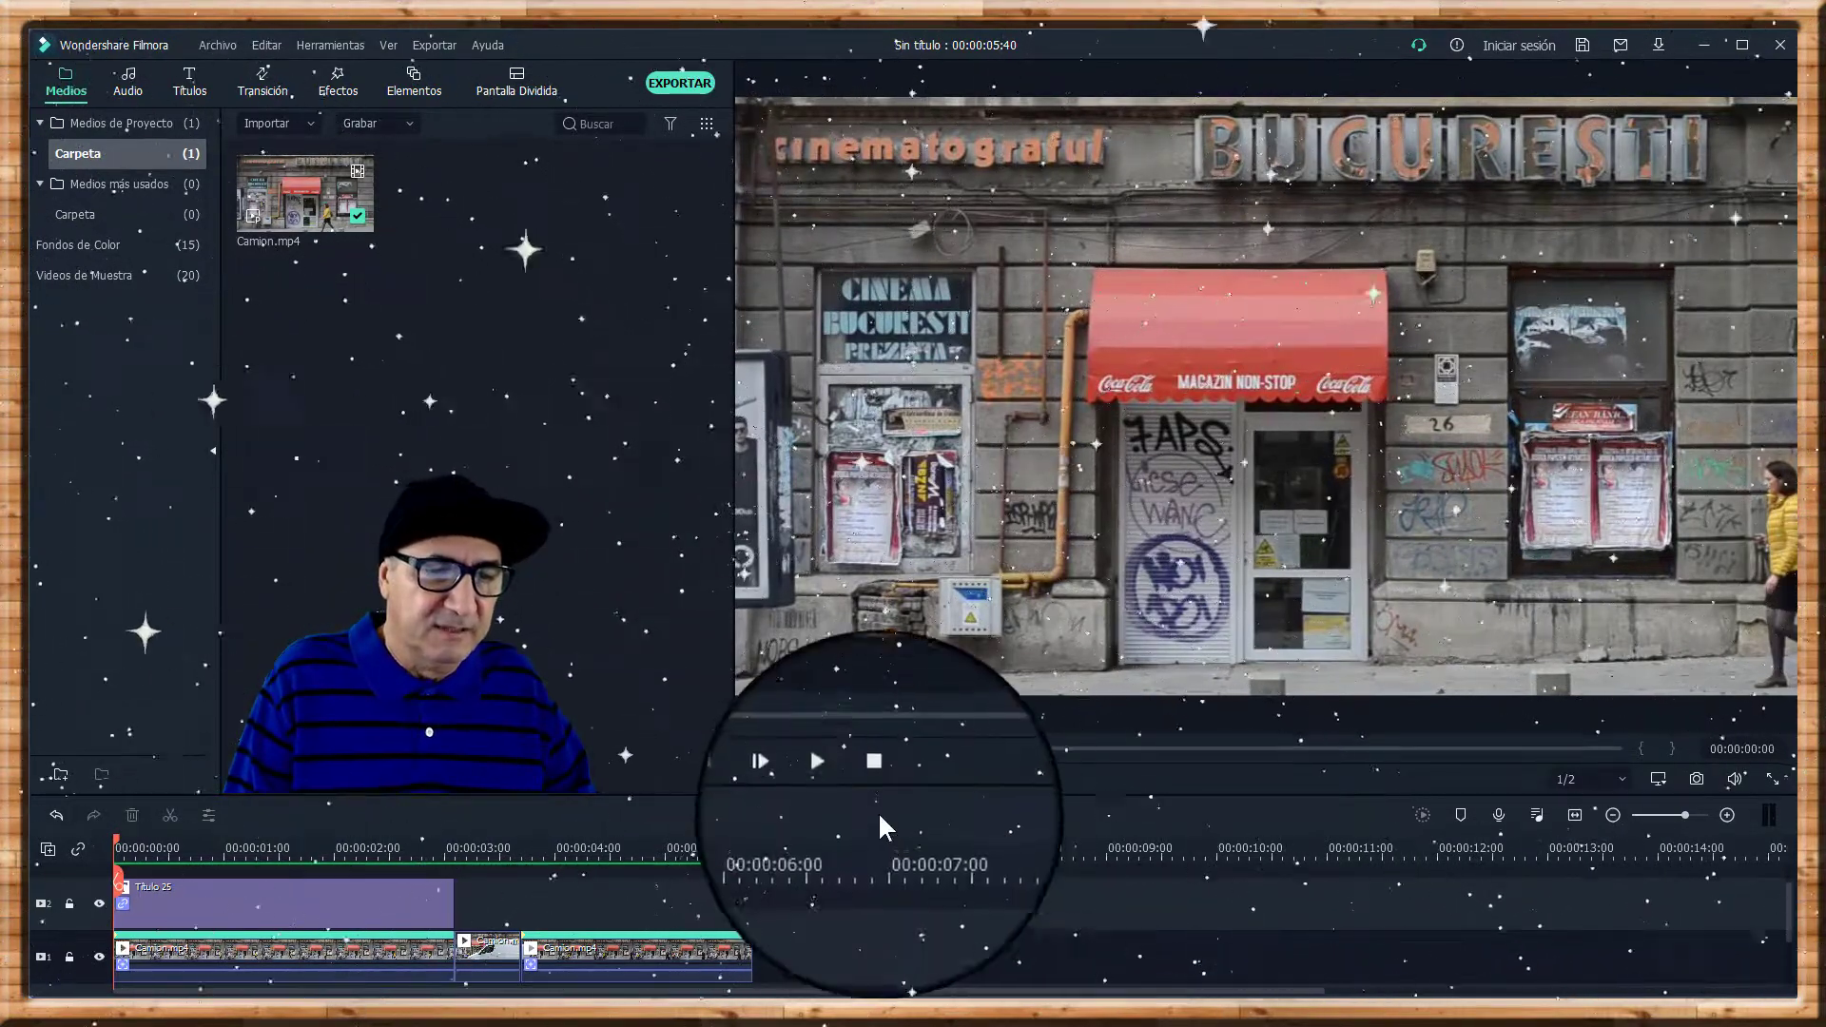
Play the sequence and scrub through the clips to examine the tracked title before and while the van covers the woman.
left_click(841, 778)
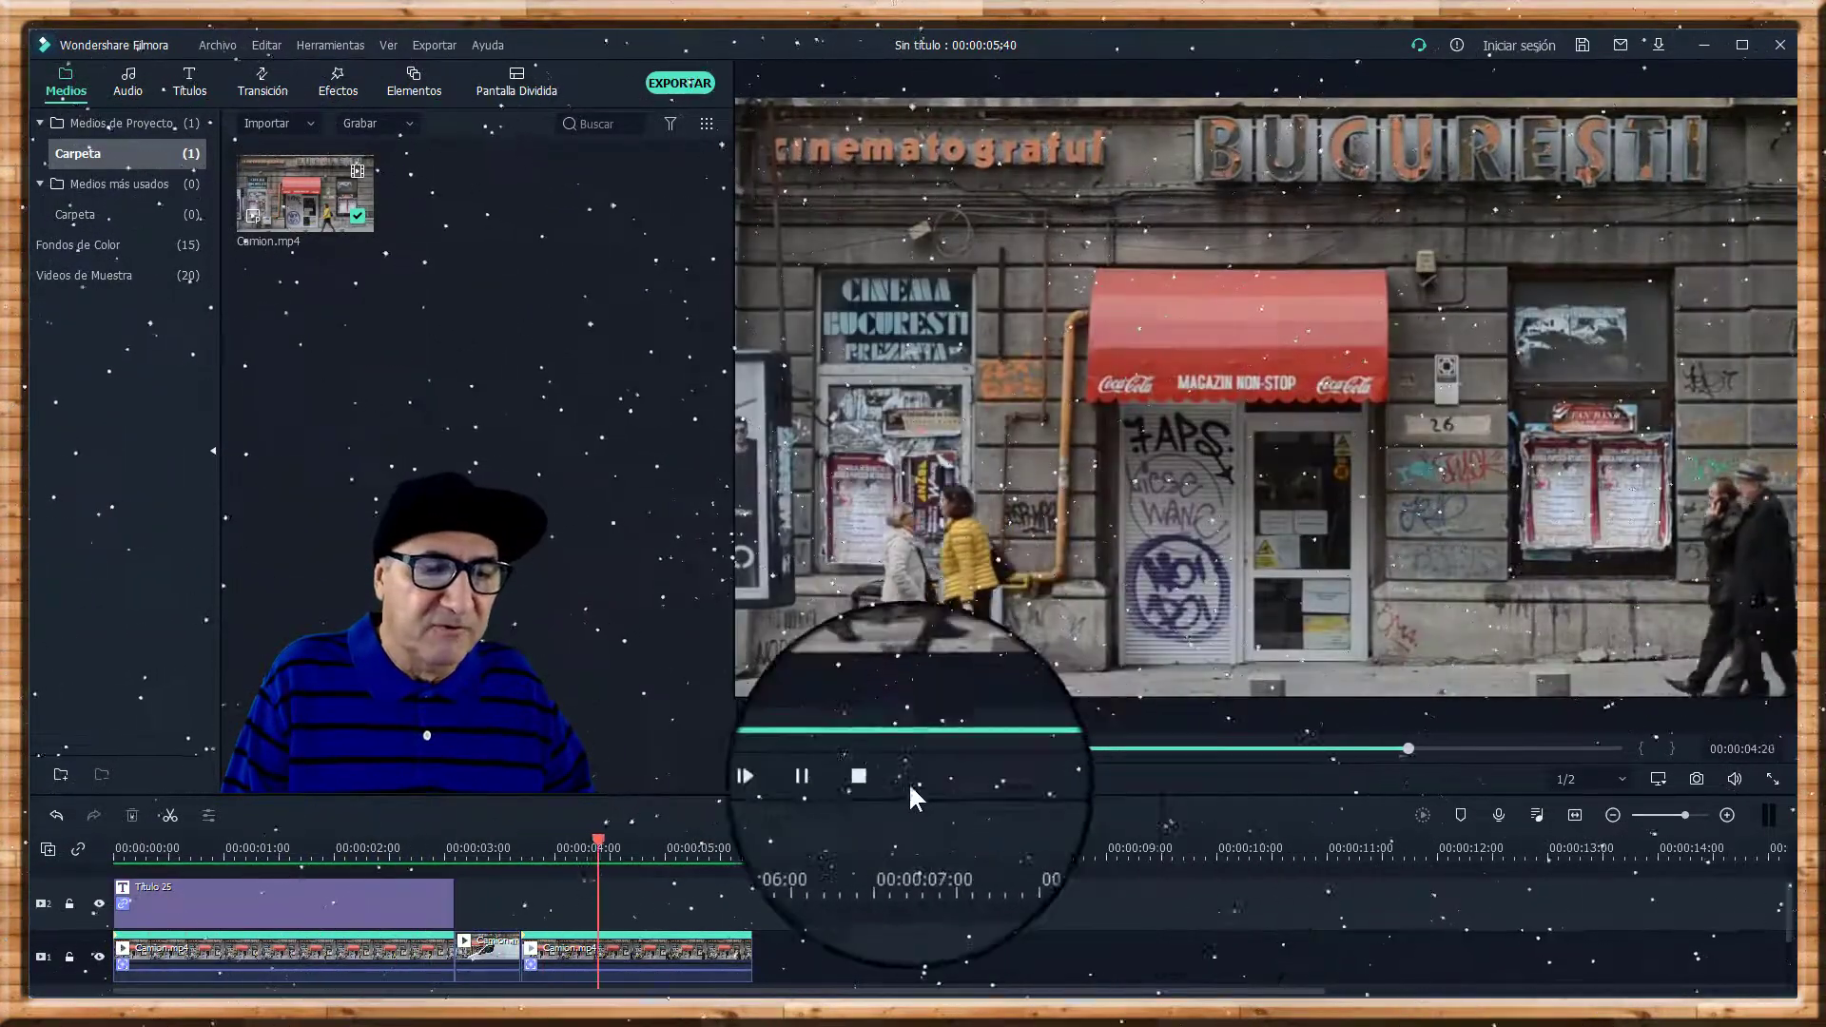
left_click(876, 780)
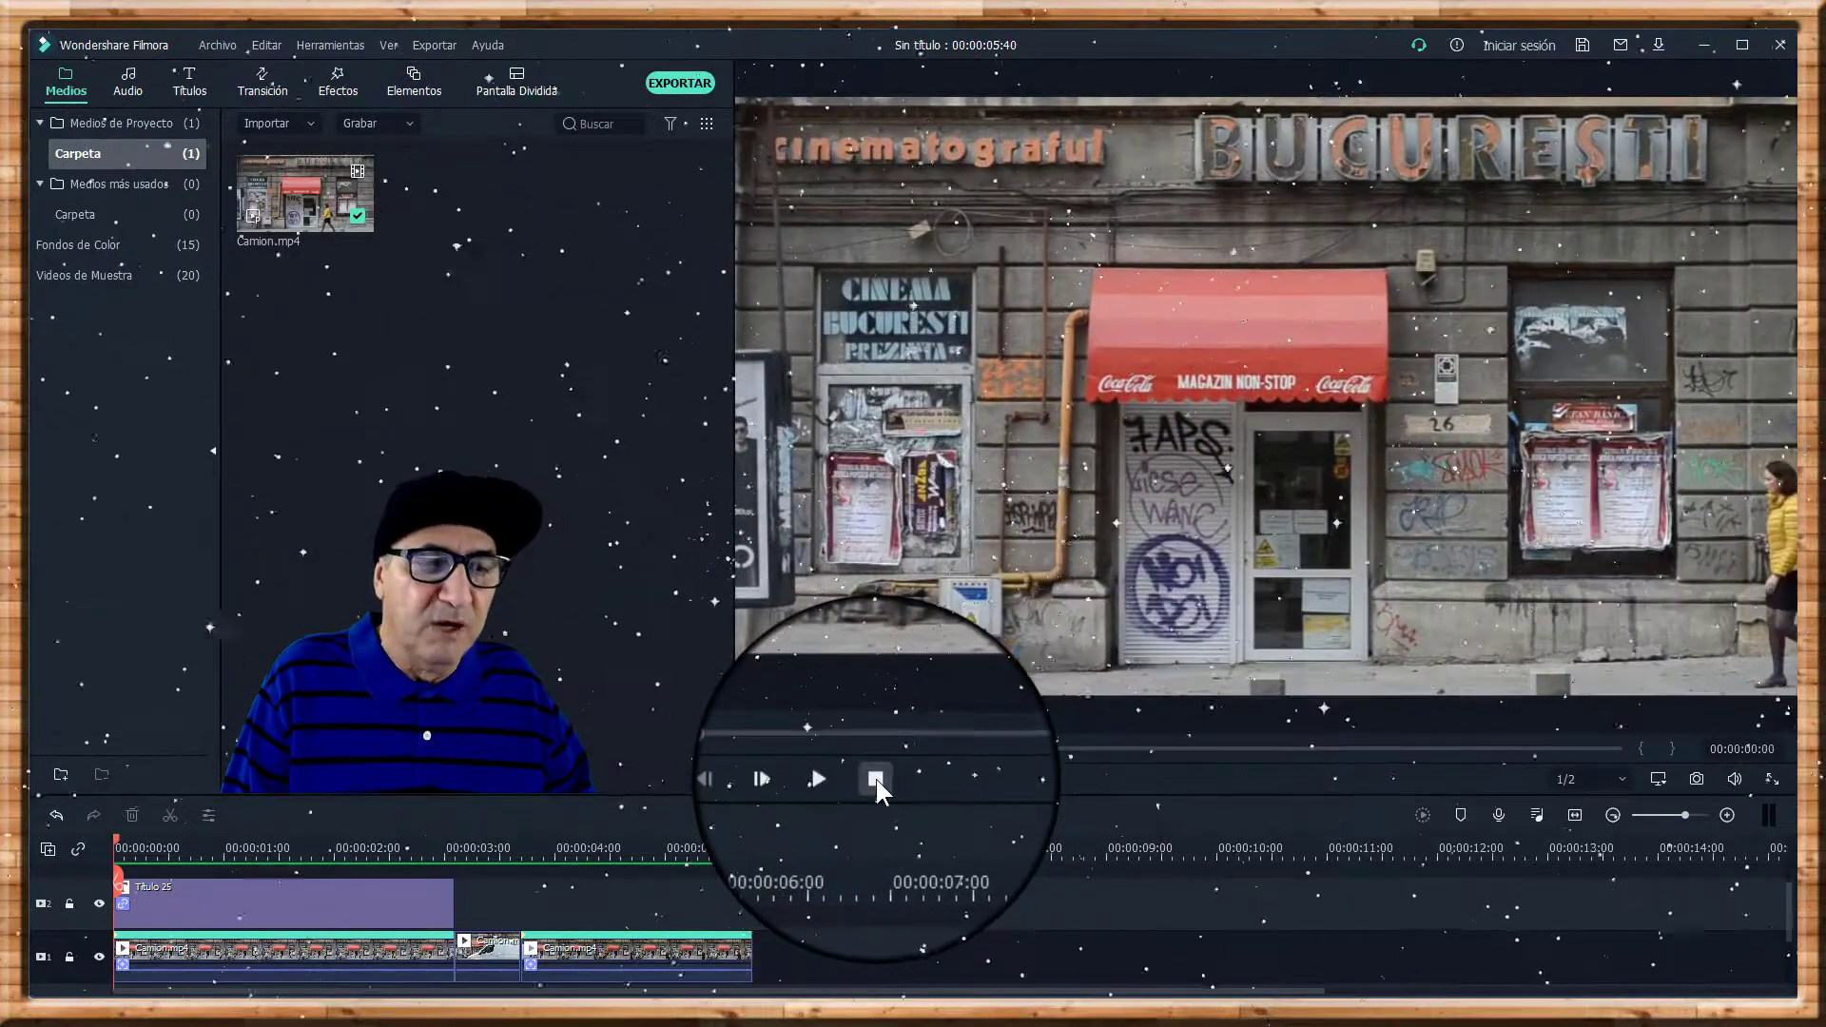
left_click_drag(758, 744, 1087, 748)
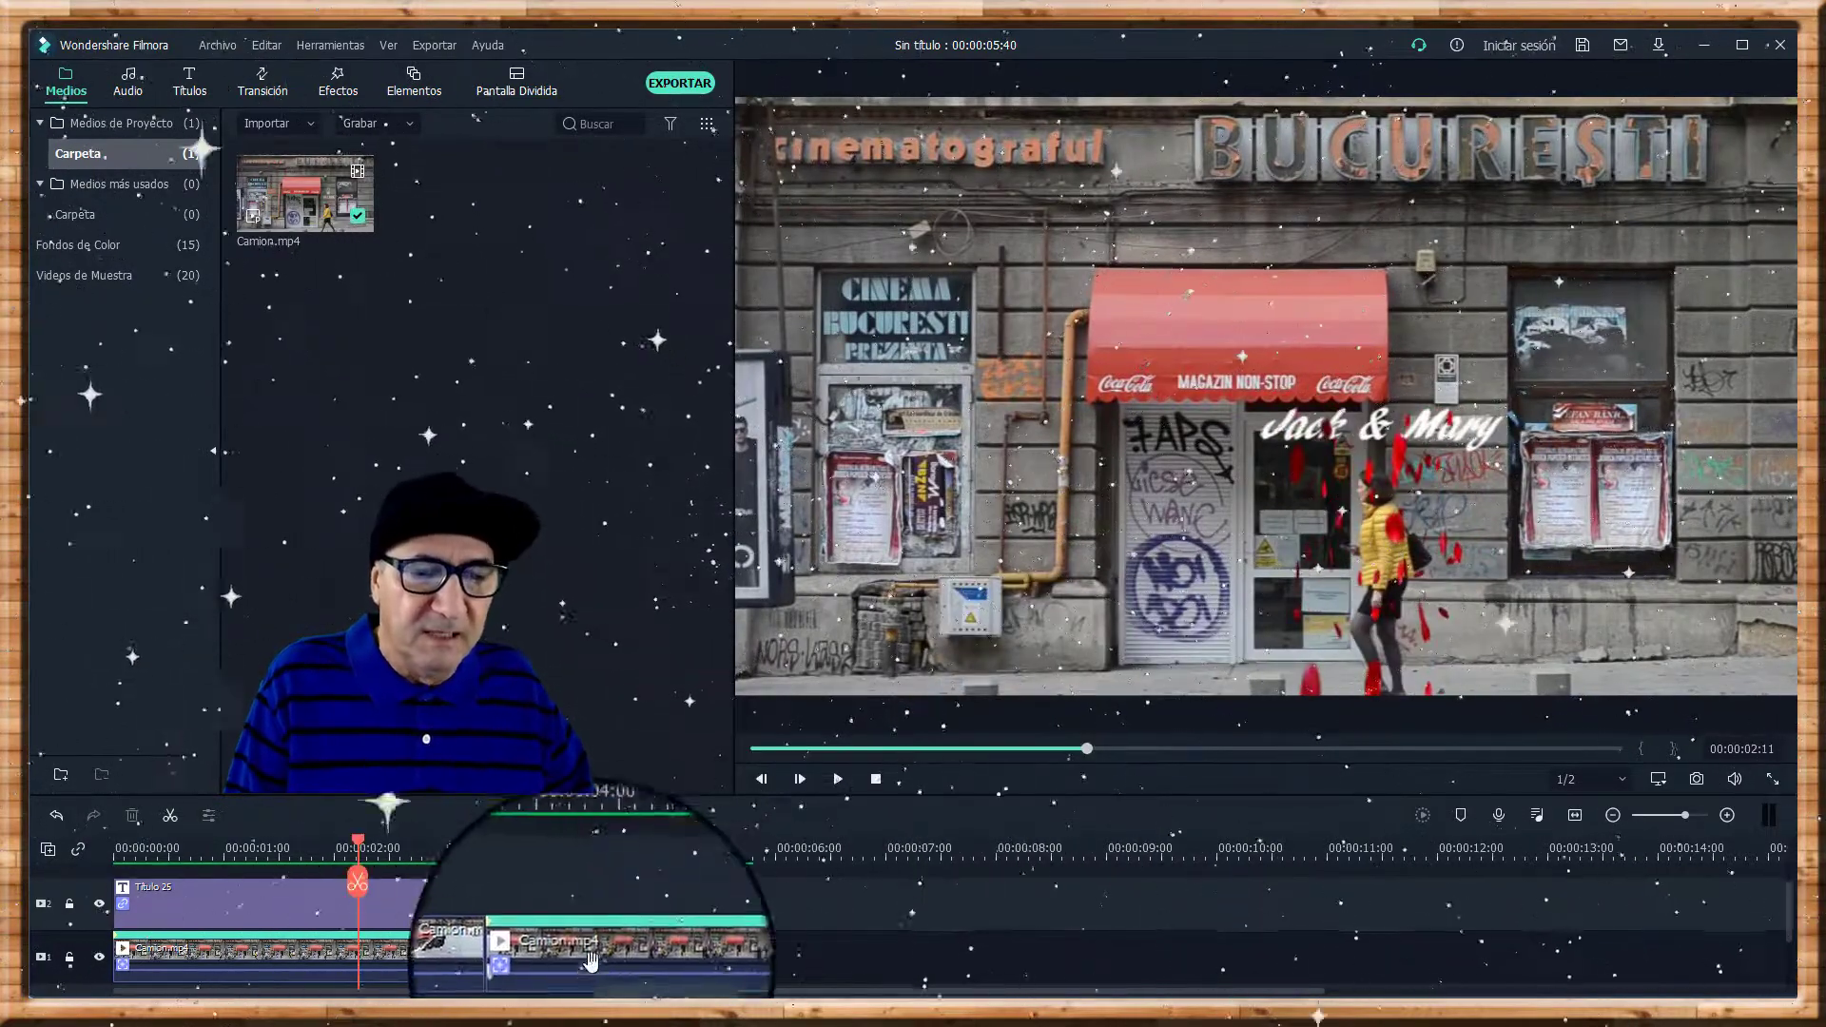
left_click_drag(1069, 746, 1206, 748)
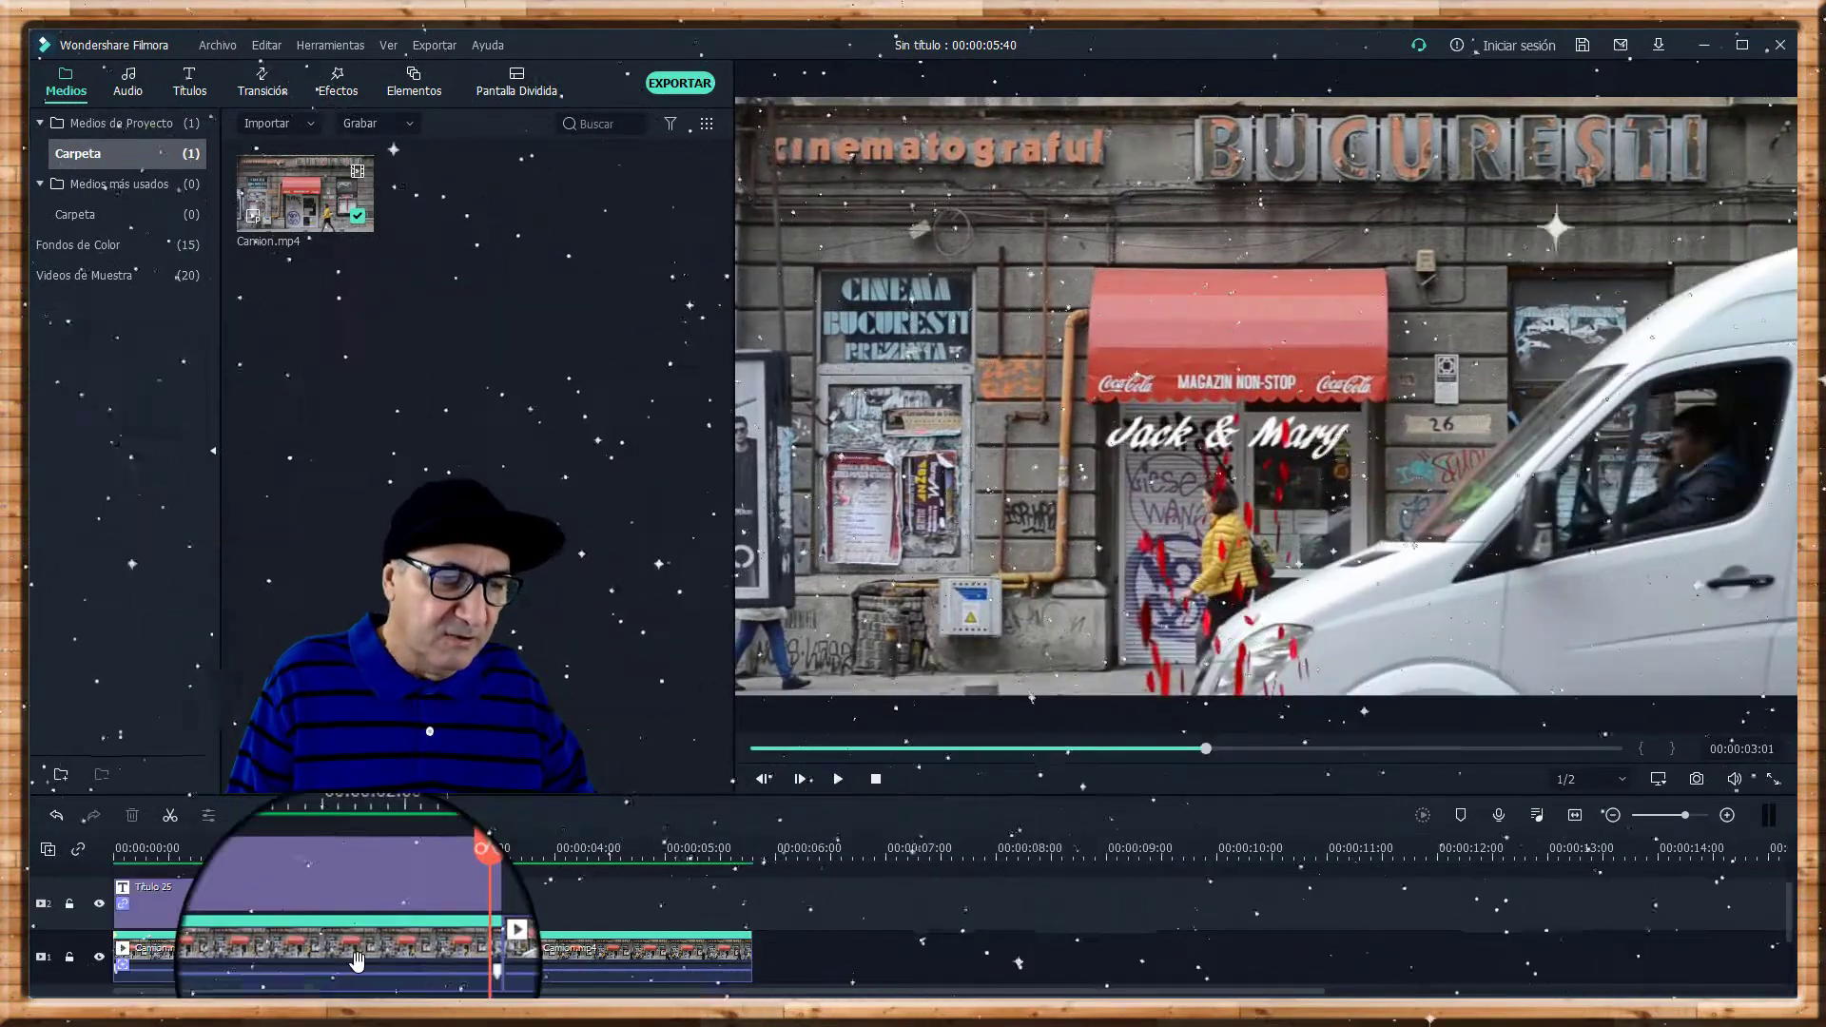
left_click(476, 950)
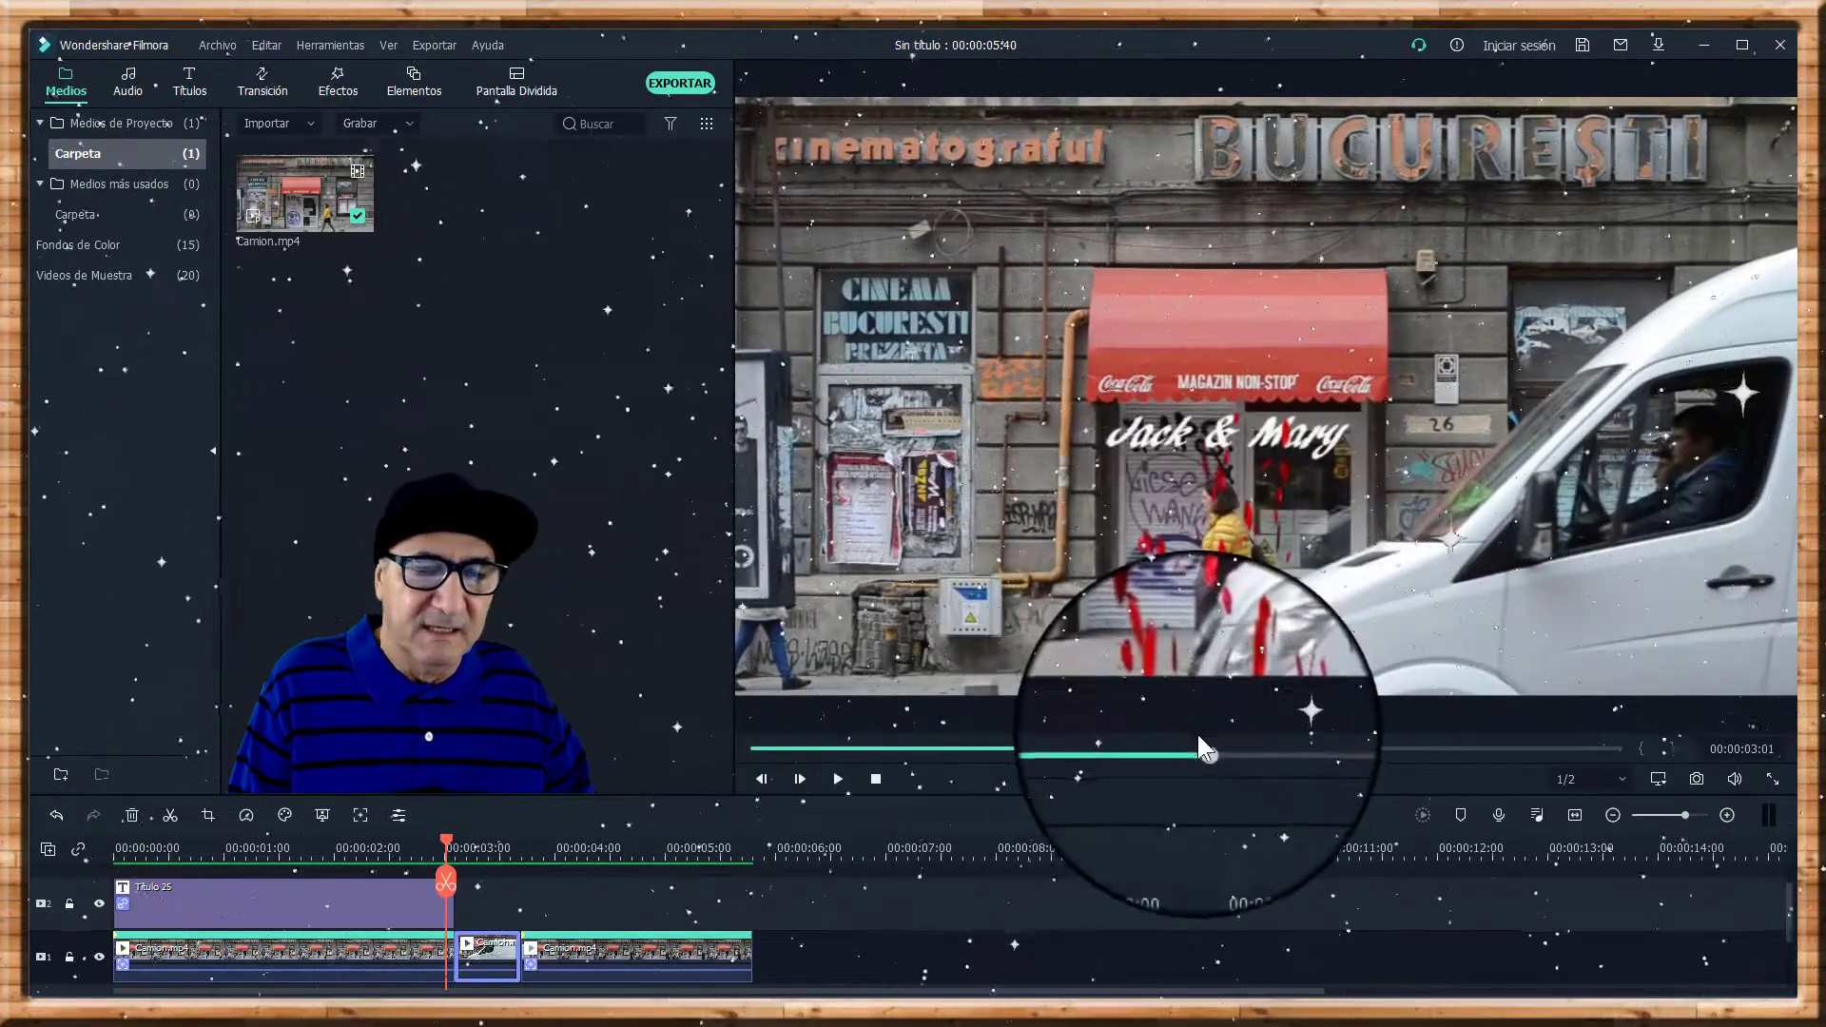
left_click_drag(1207, 747, 1305, 750)
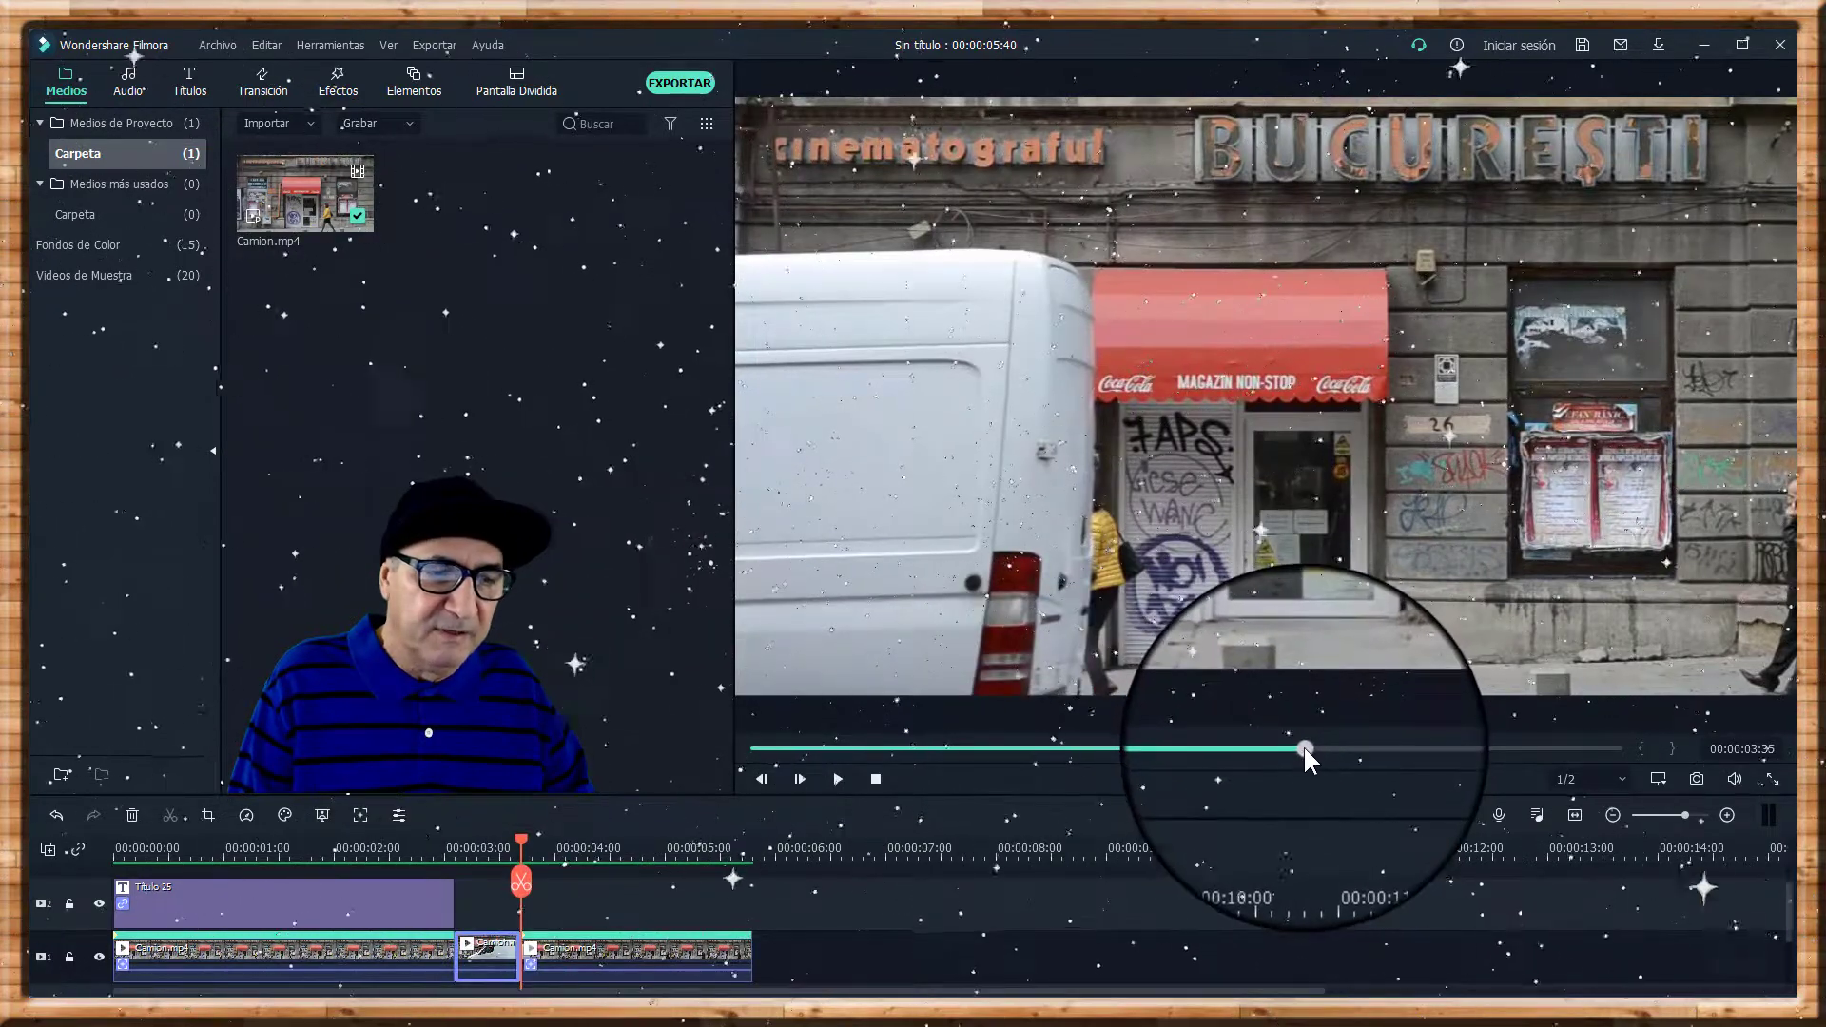
left_click_drag(1305, 749, 1218, 752)
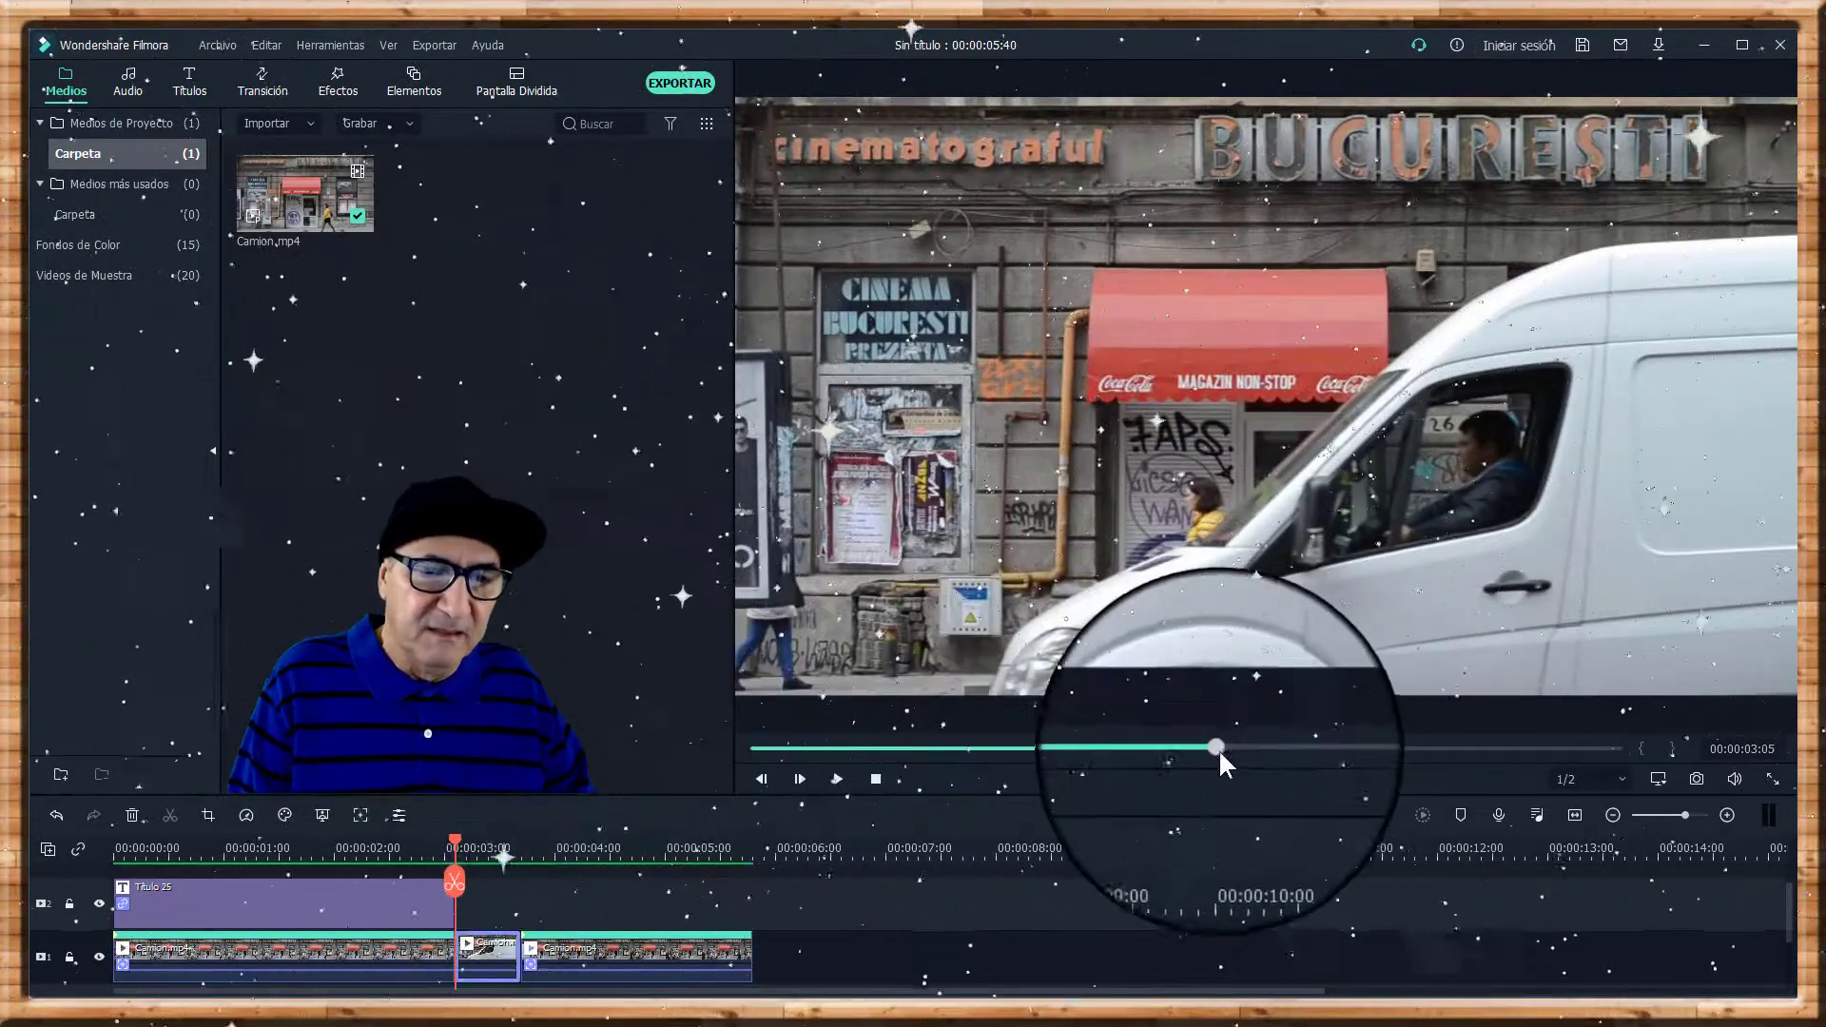
left_click_drag(1218, 748, 1308, 749)
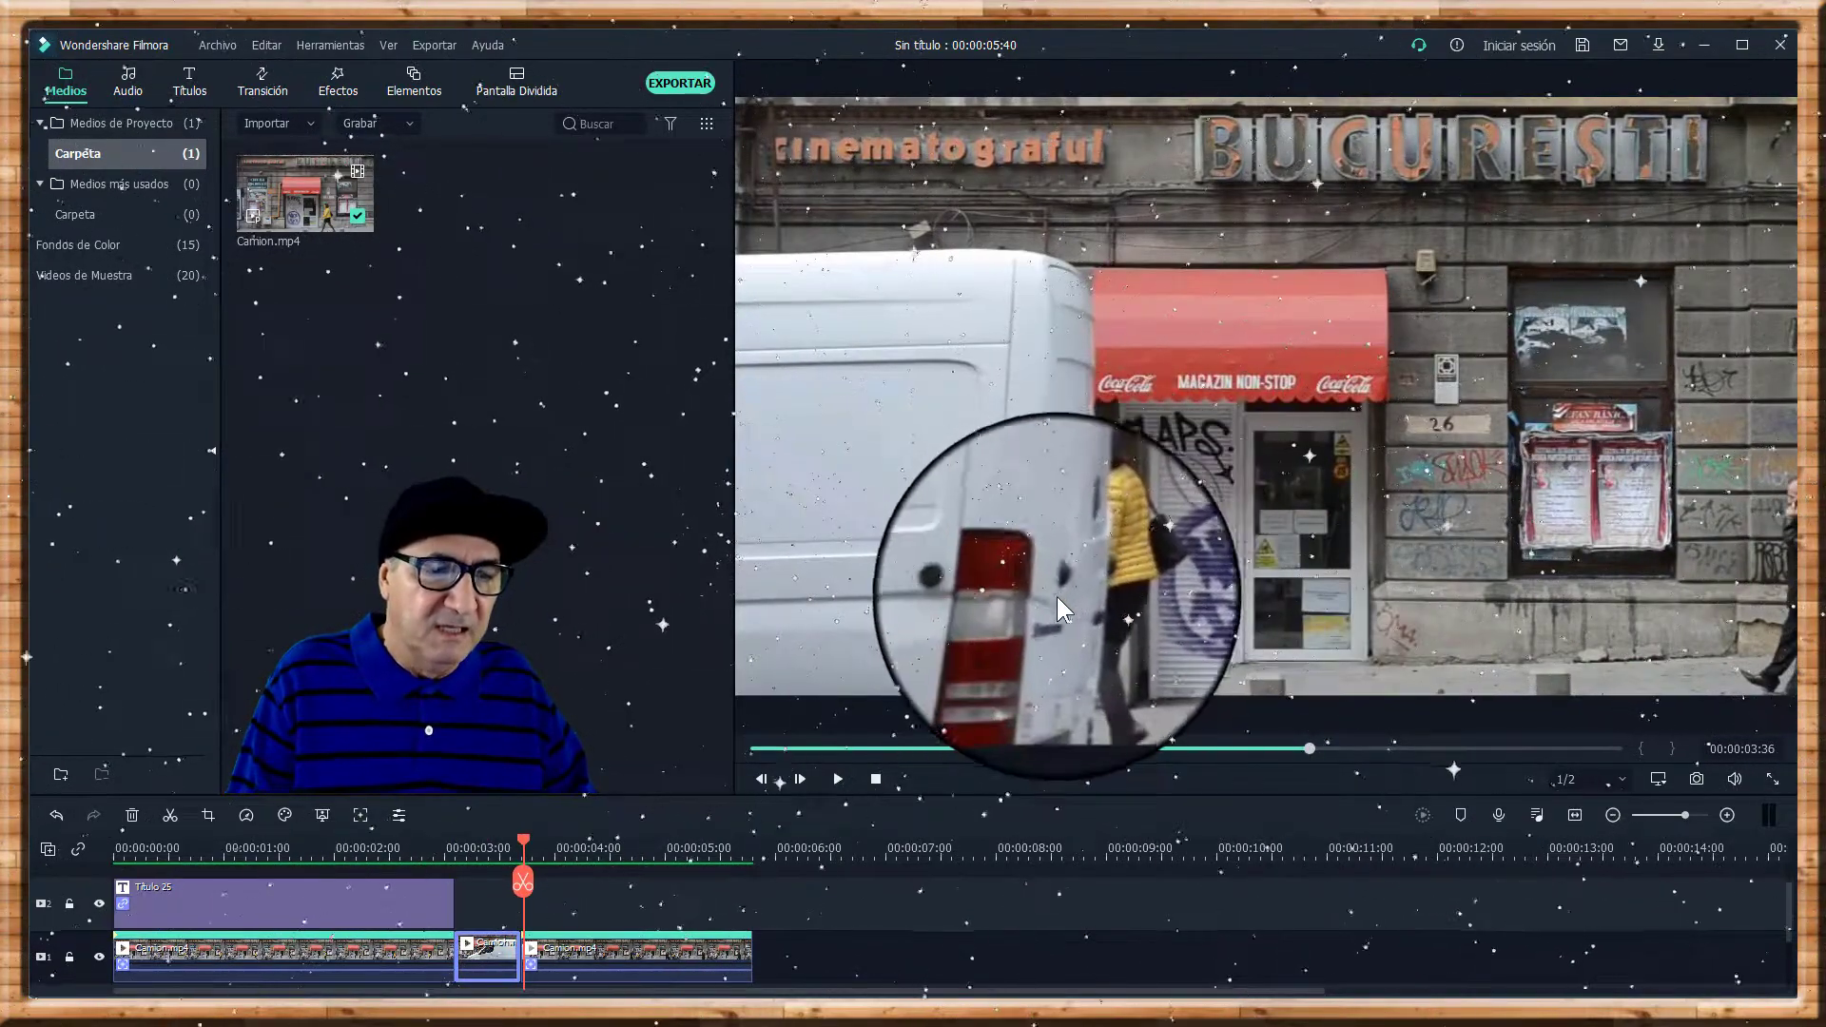
Show the motion tracking frame of the last Camion.mp4 clip and place the playhead at 00:00:03:35, where the frame appears.
left_click(631, 959)
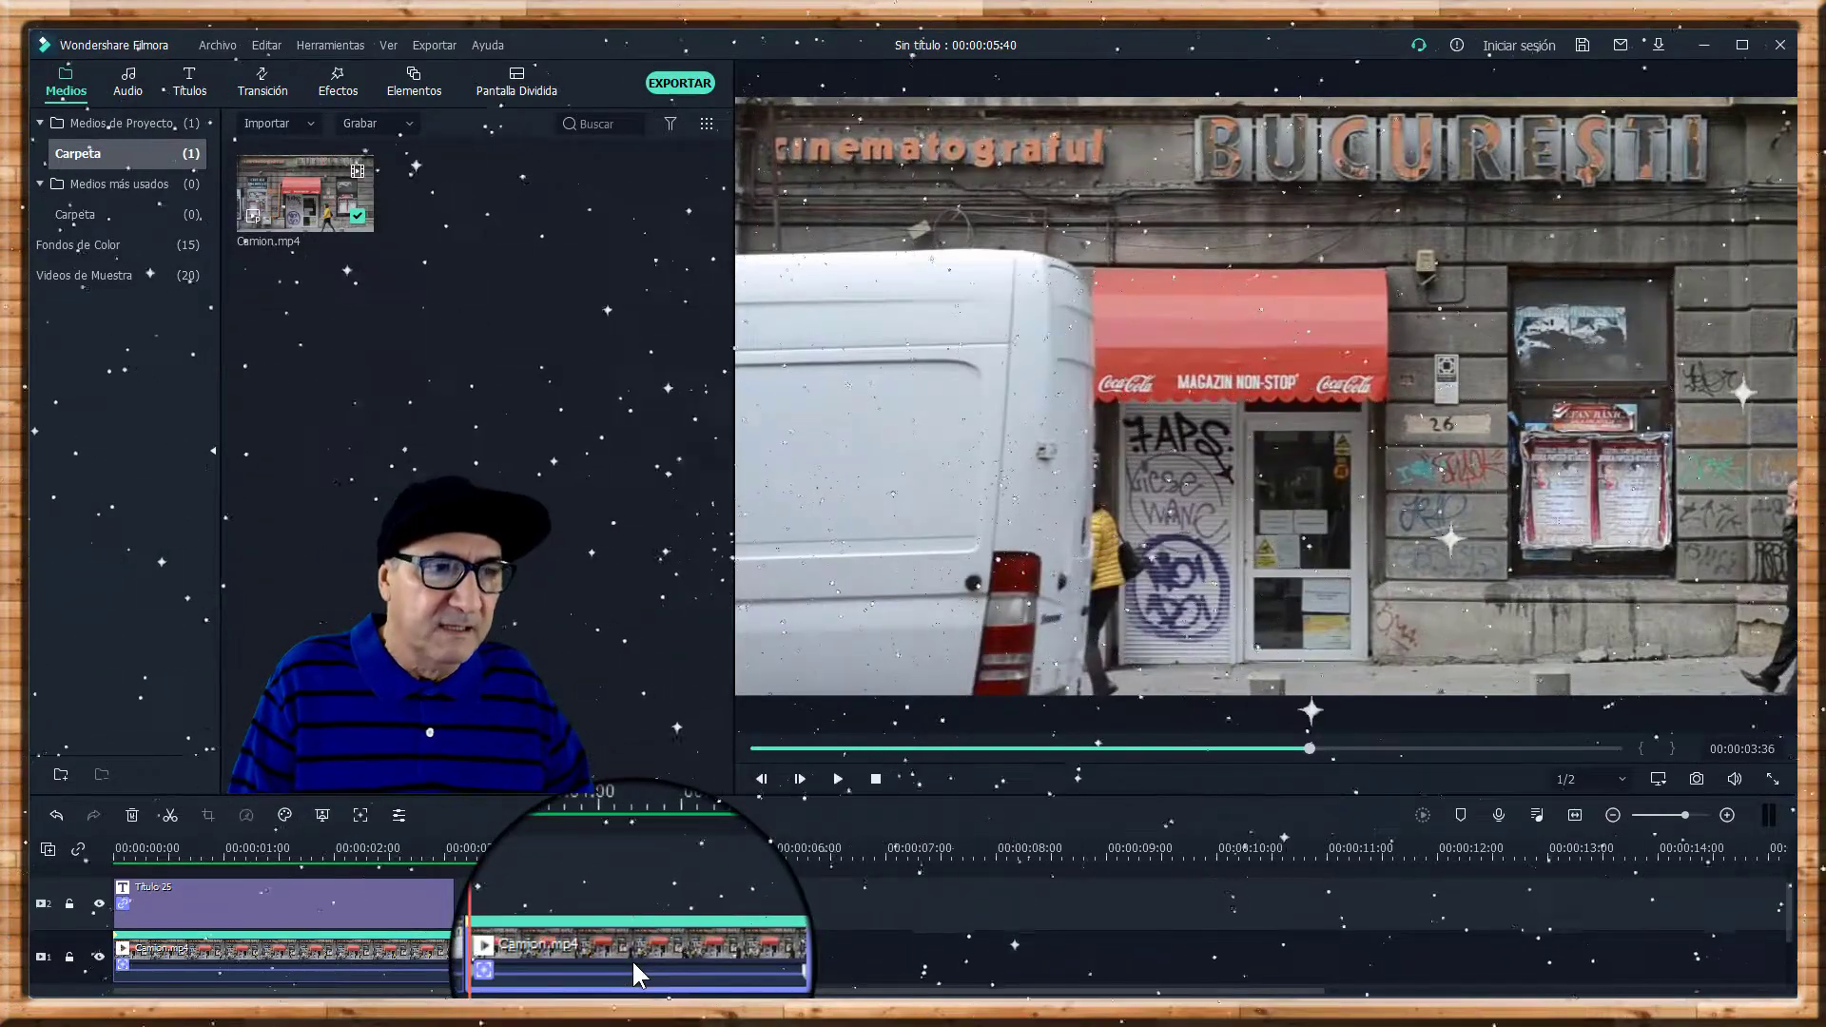
left_click(360, 812)
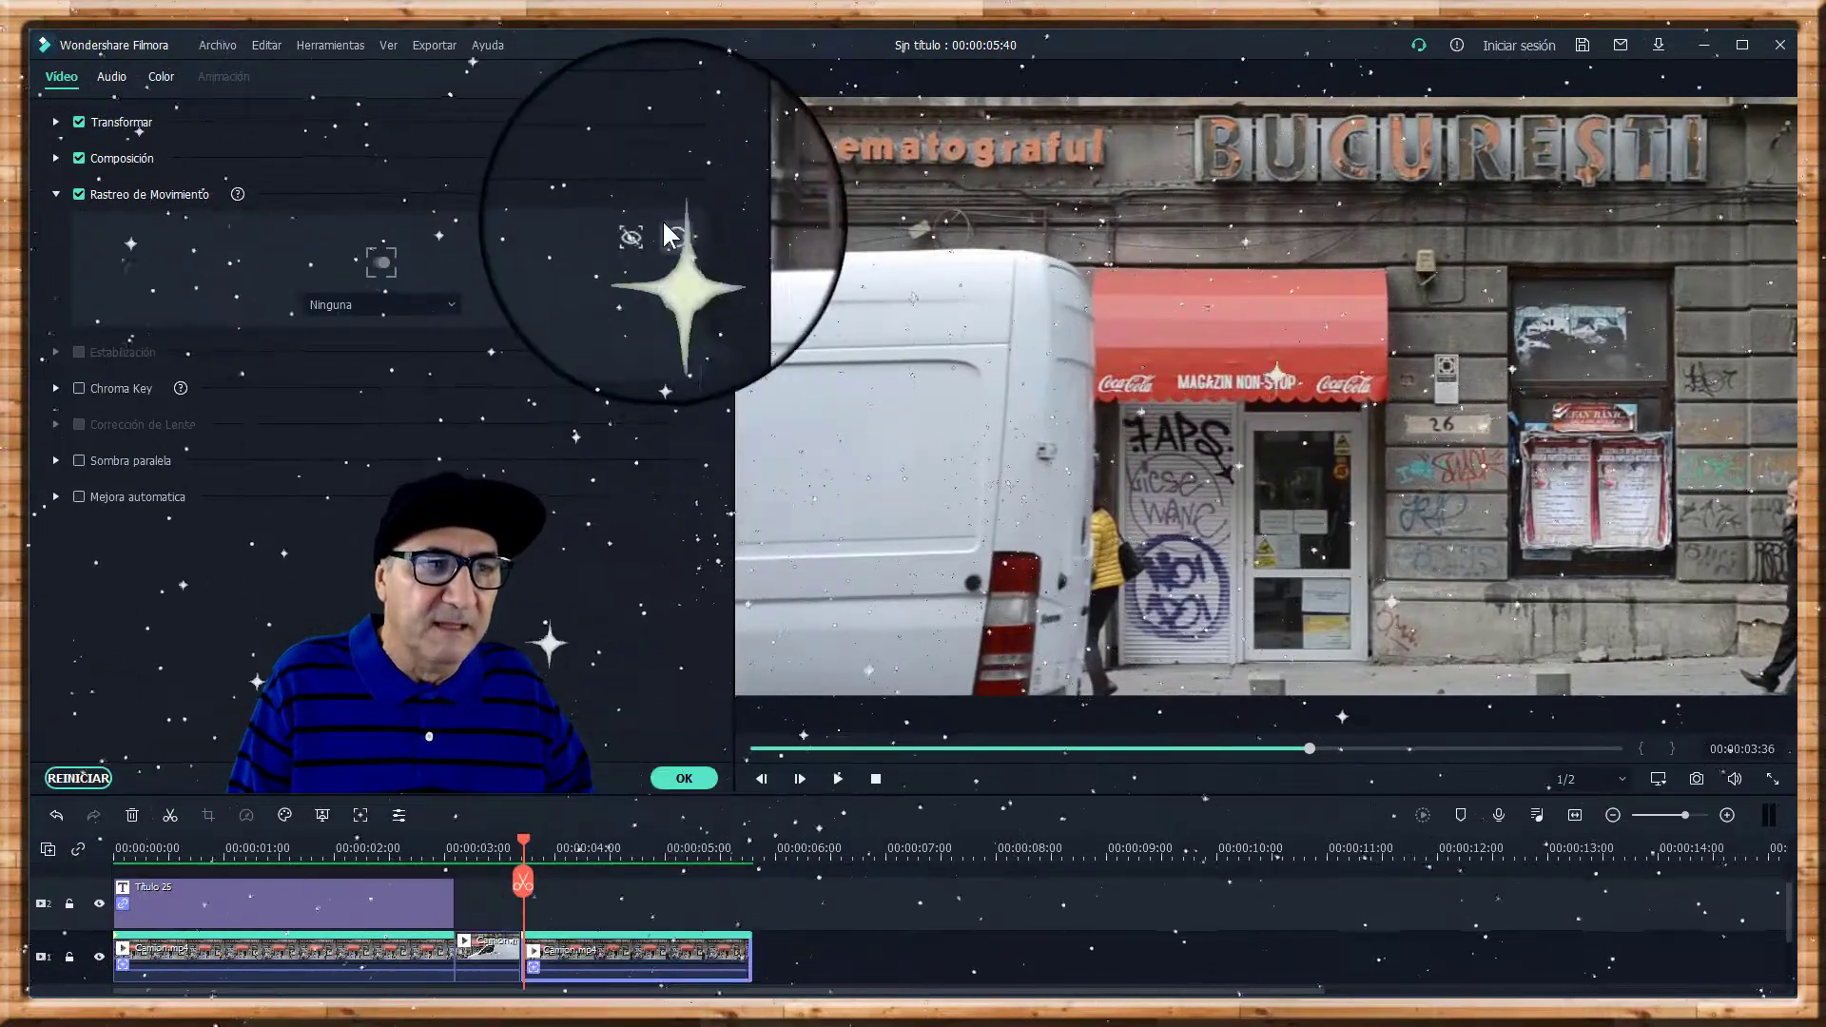
left_click(642, 232)
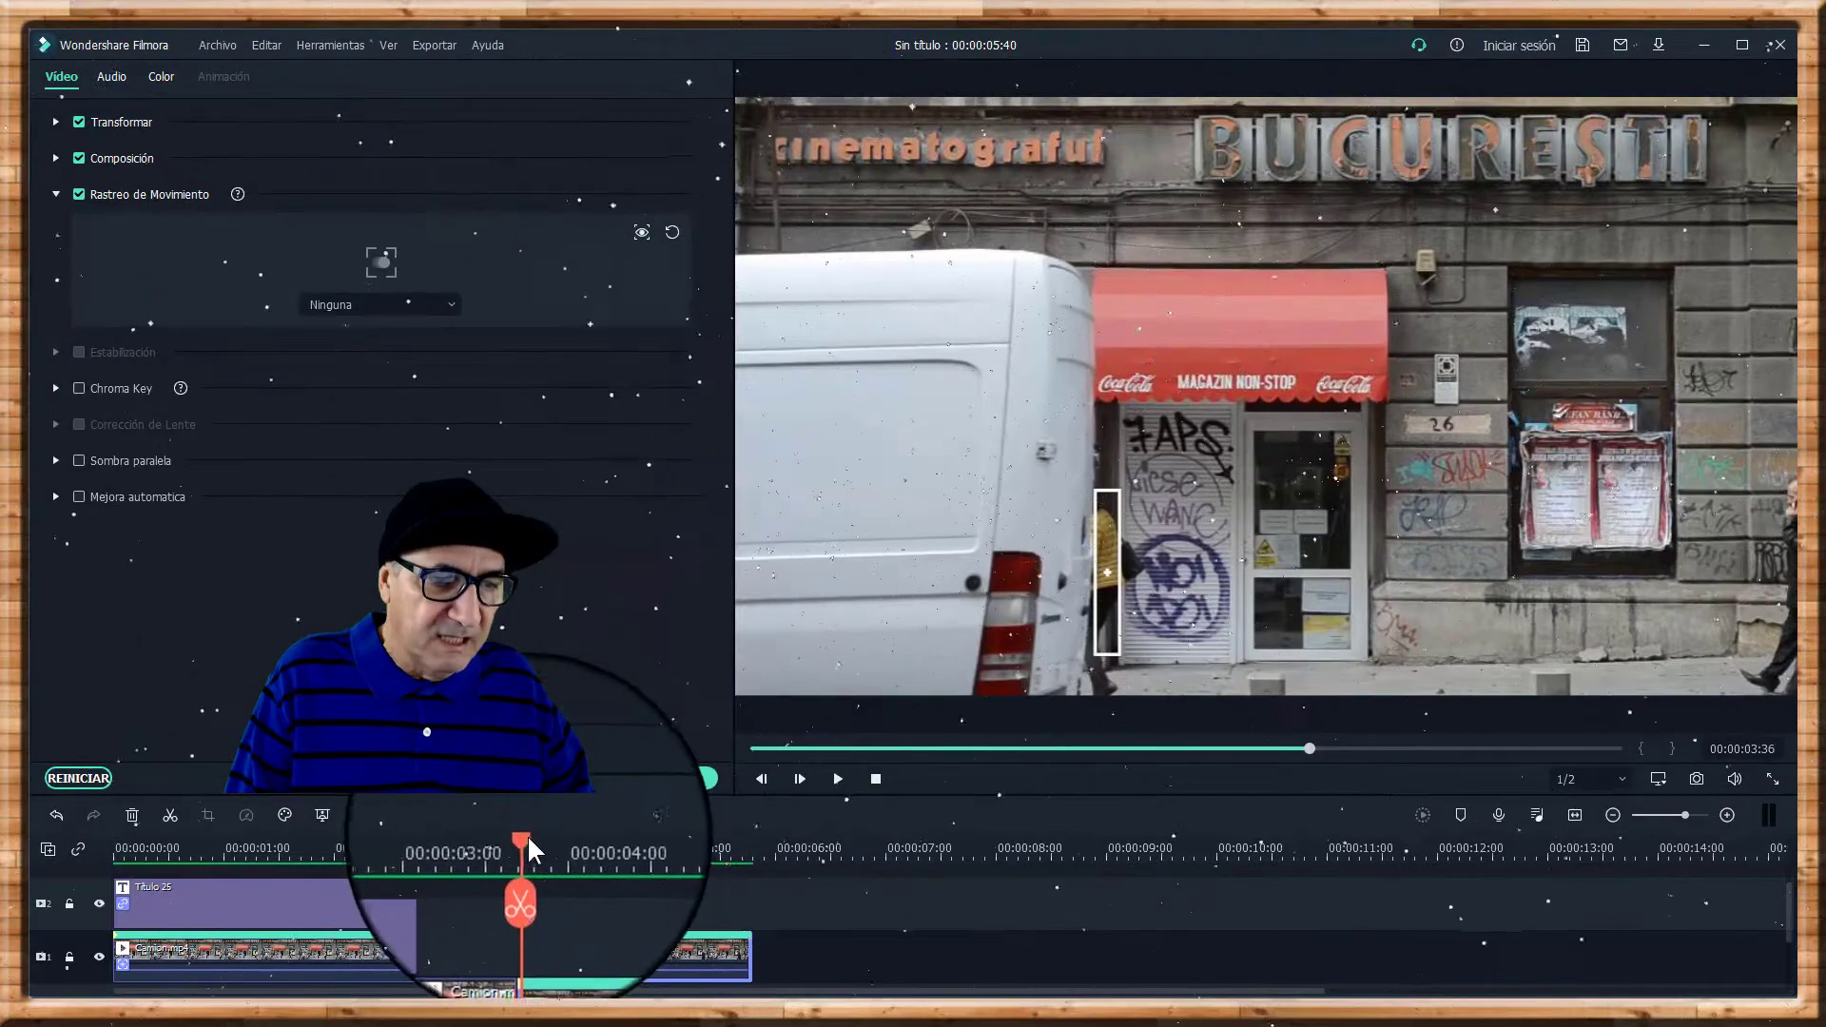
left_click_drag(530, 840, 521, 852)
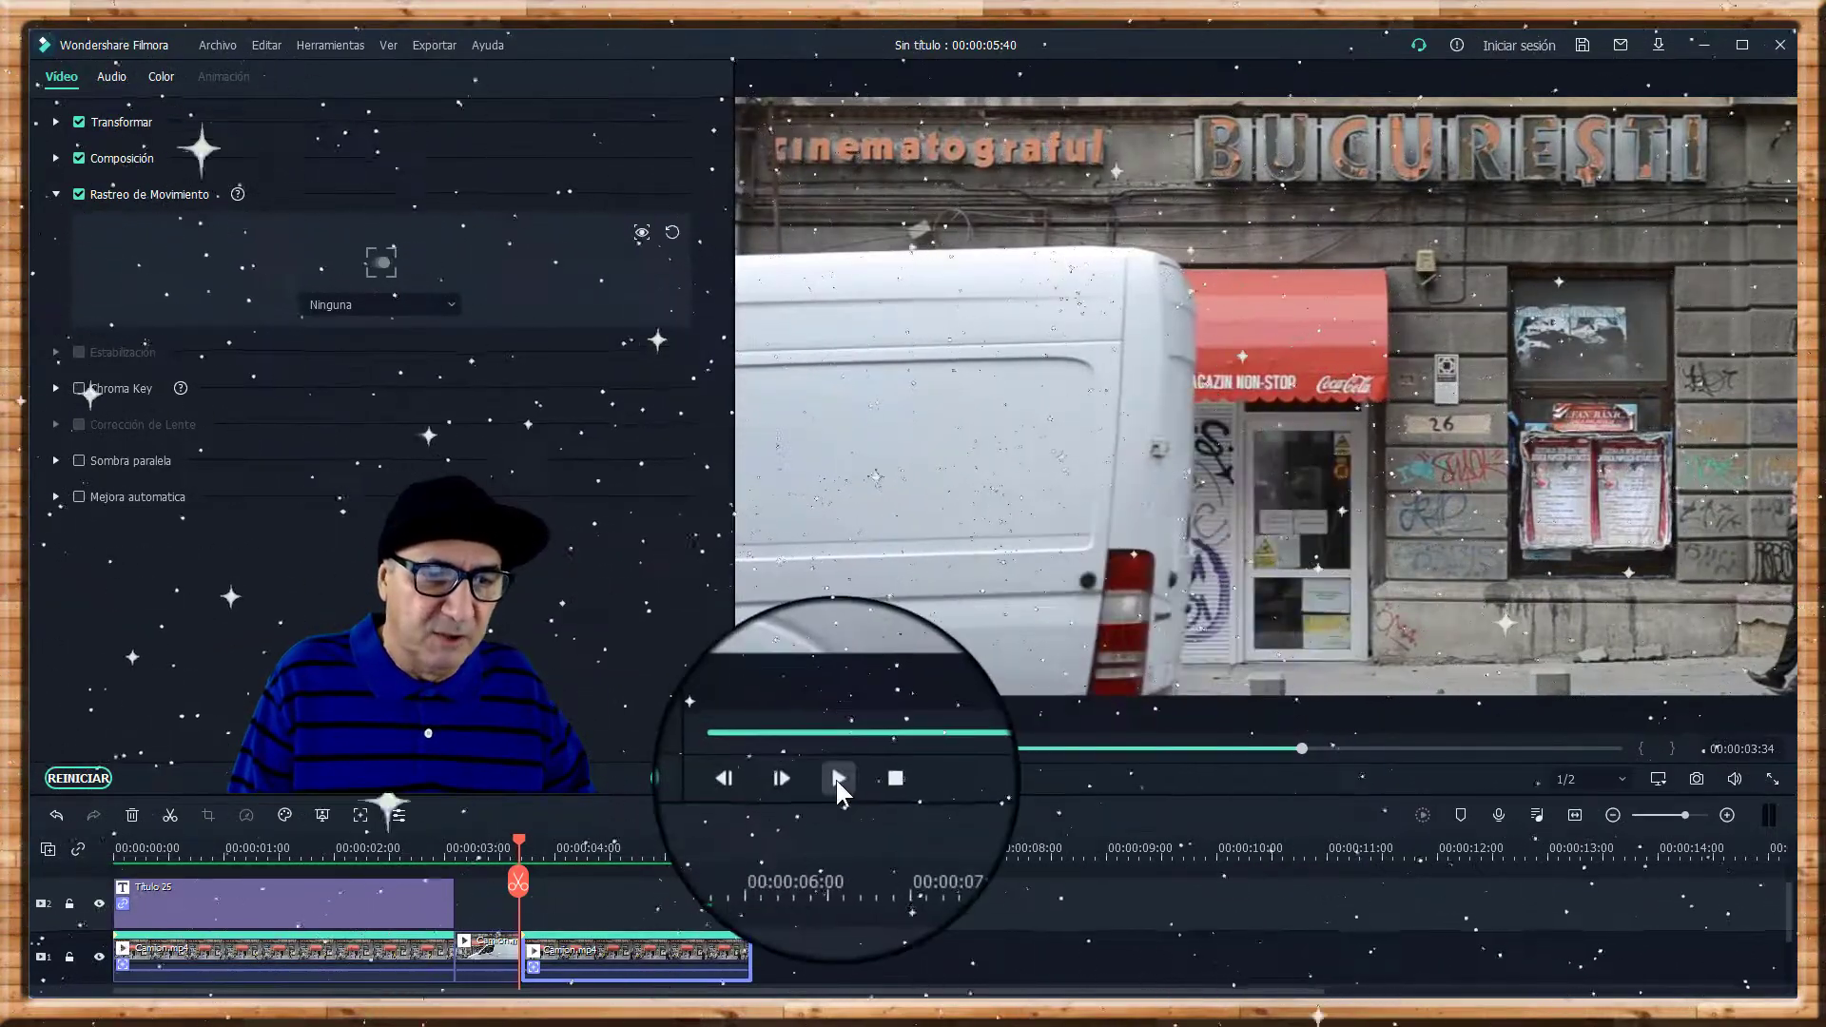
left_click(799, 779)
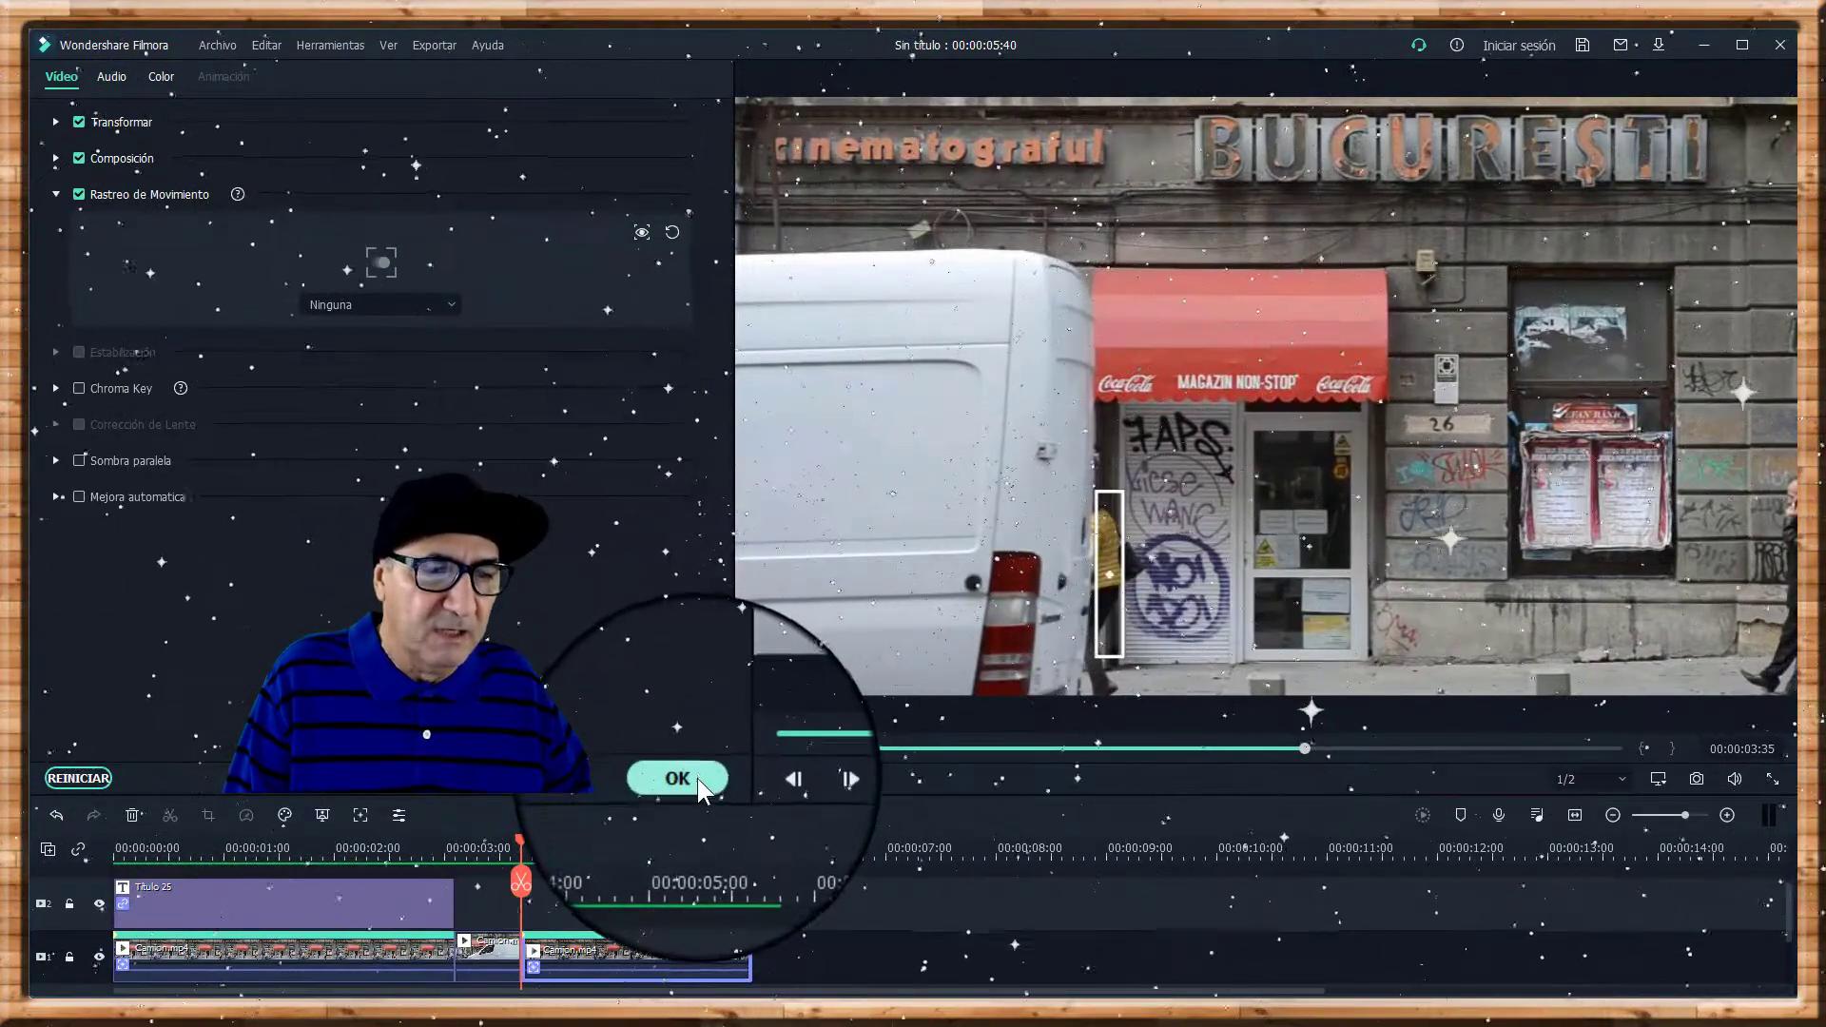
left_click(694, 778)
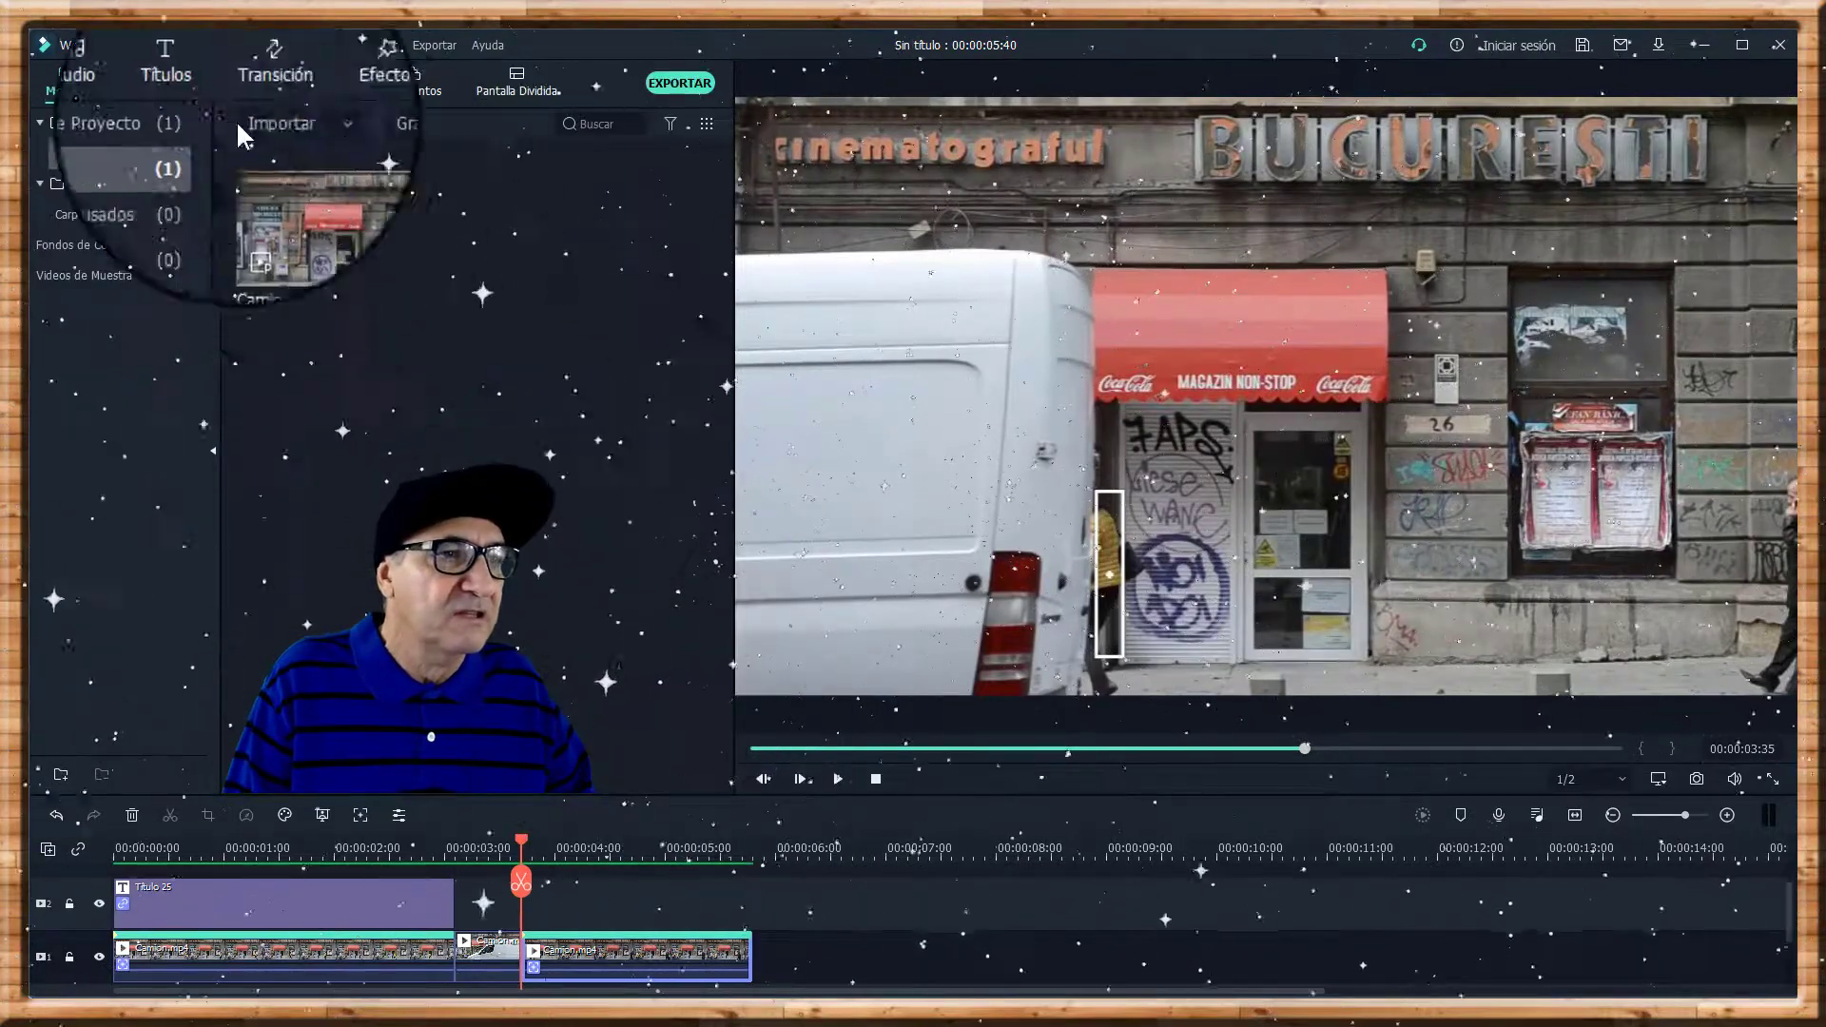
Add the Título 25 title above the last Camion.mp4 clip from 00:00:03:35 and trim it to about the clip's end.
left_click(188, 86)
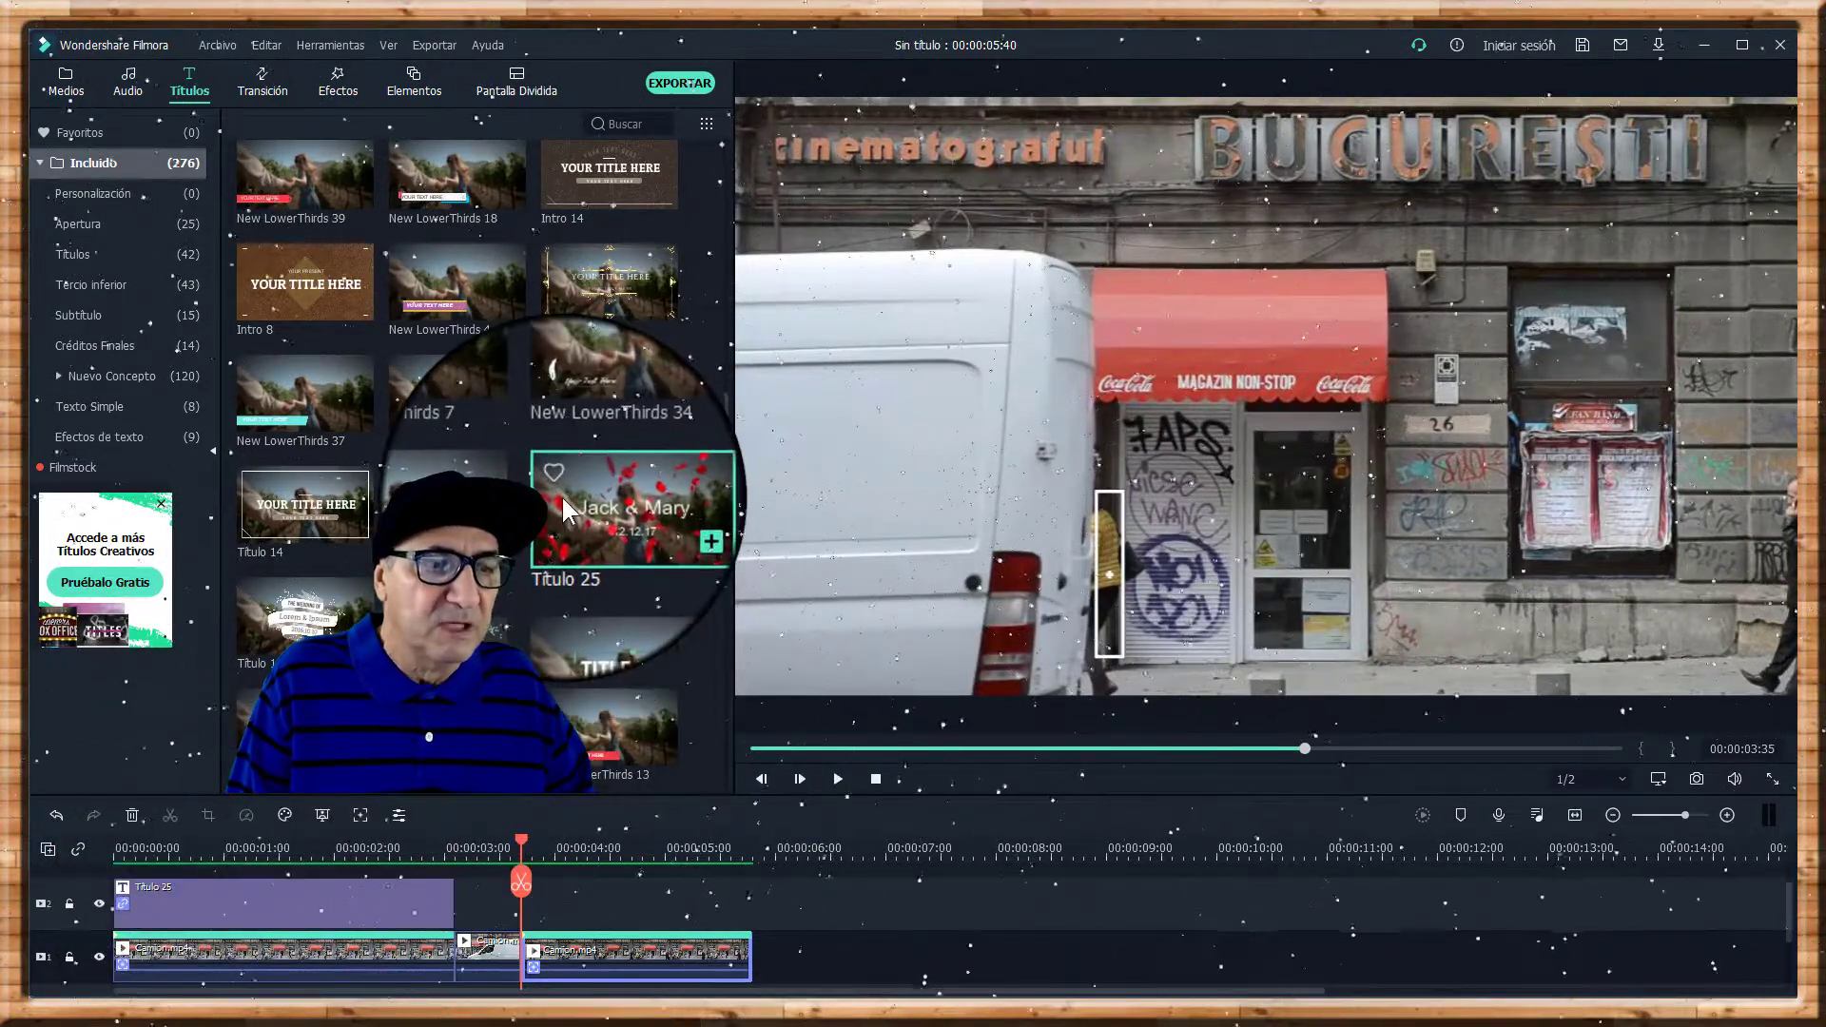
left_click_drag(568, 512, 534, 895)
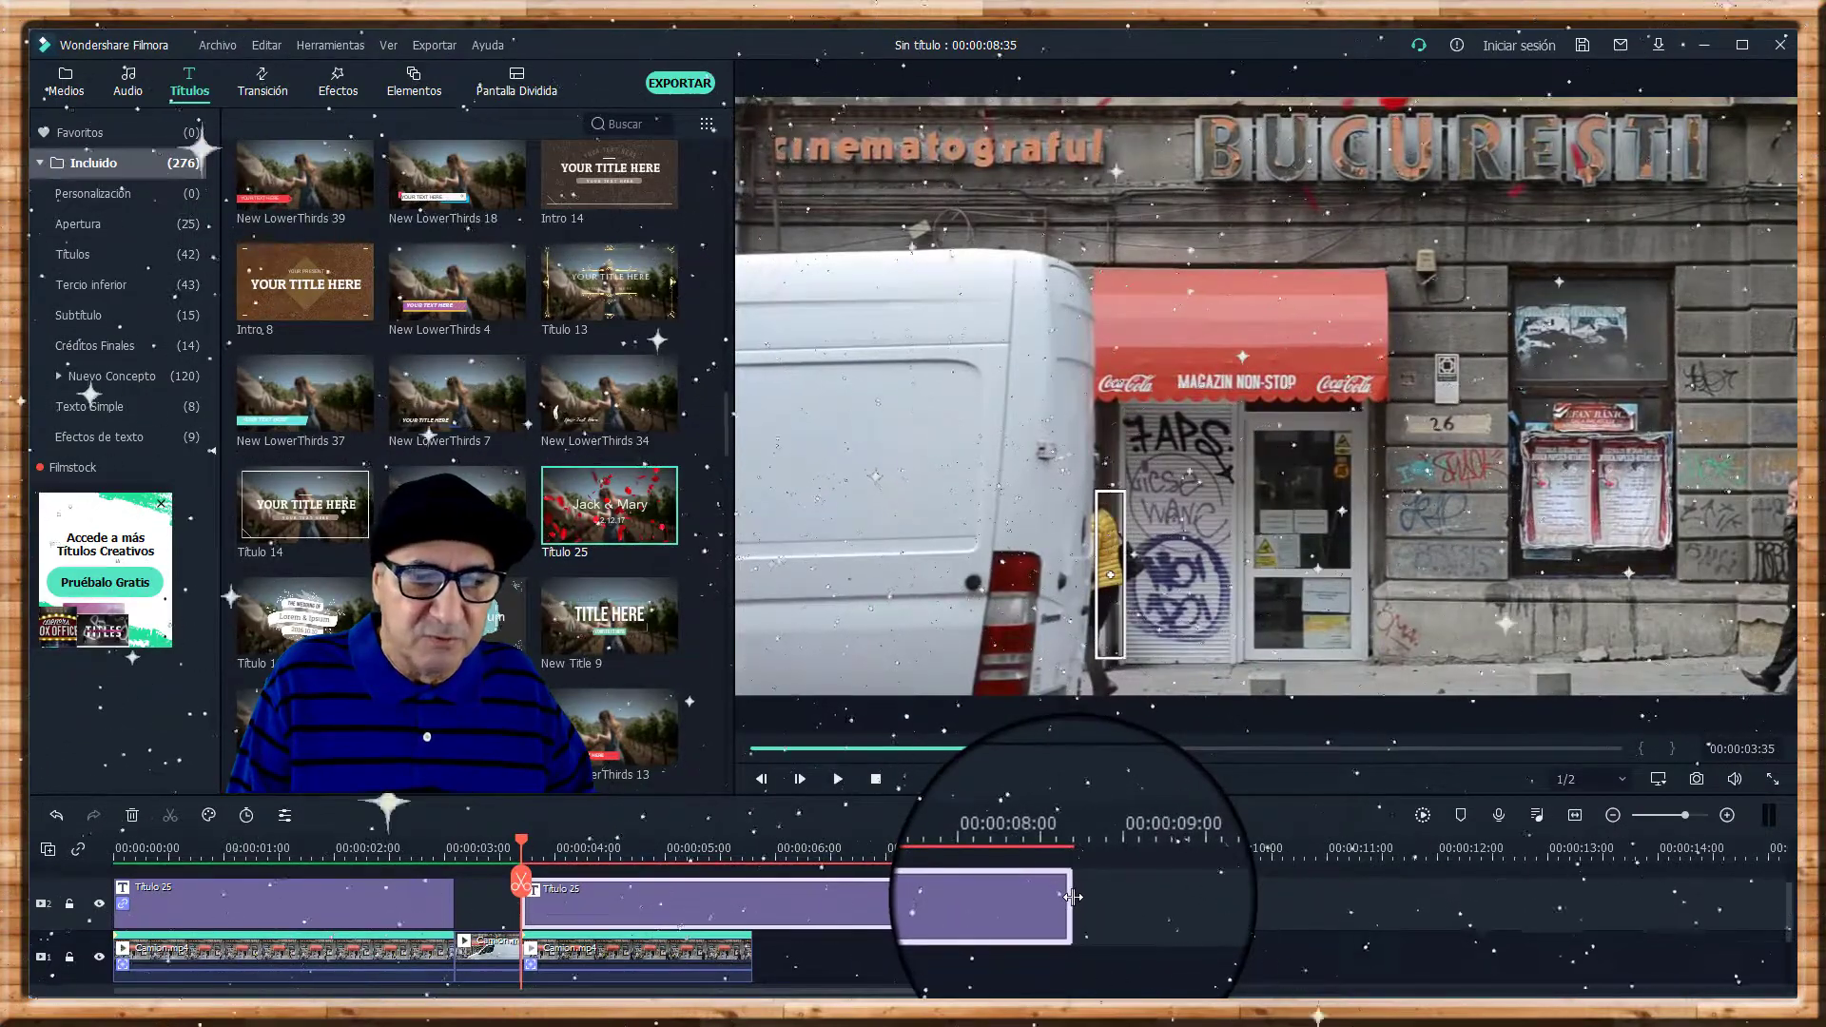
left_click_drag(1073, 897, 751, 900)
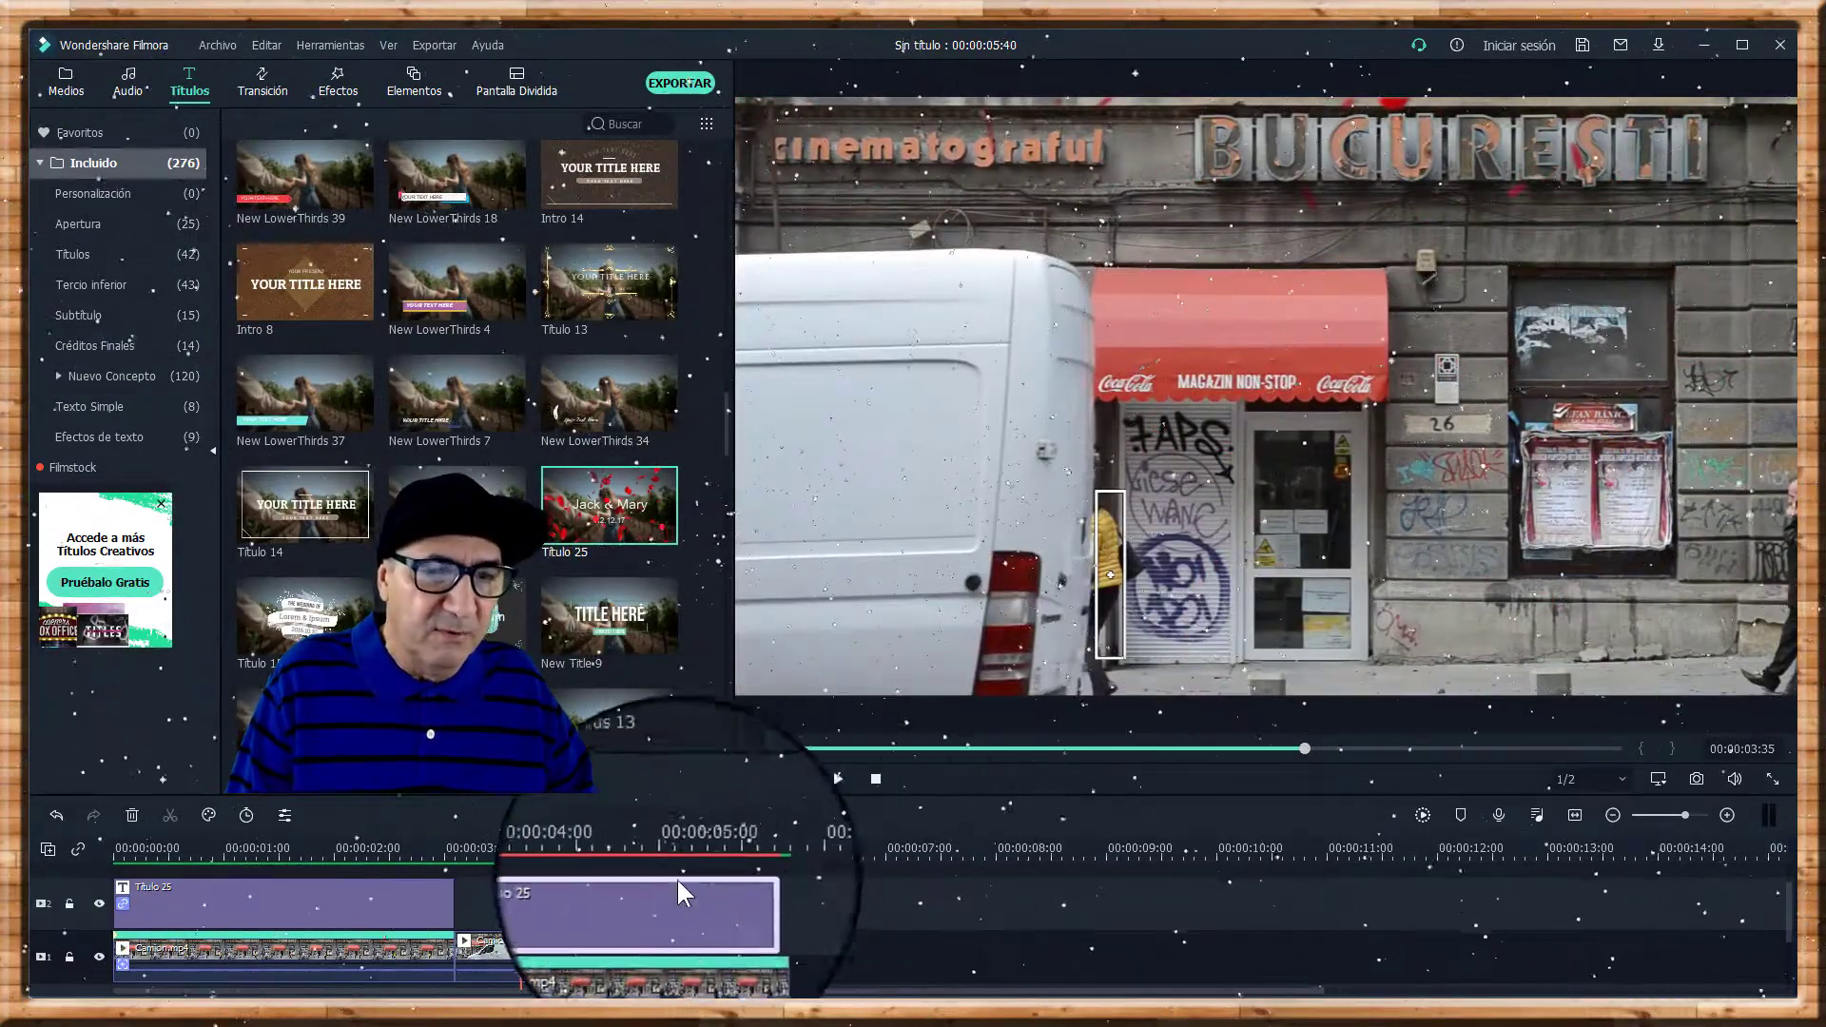
Open the new Título 25 clip for editing and shrink its petal animation to a small area of the picture.
double_click(624, 894)
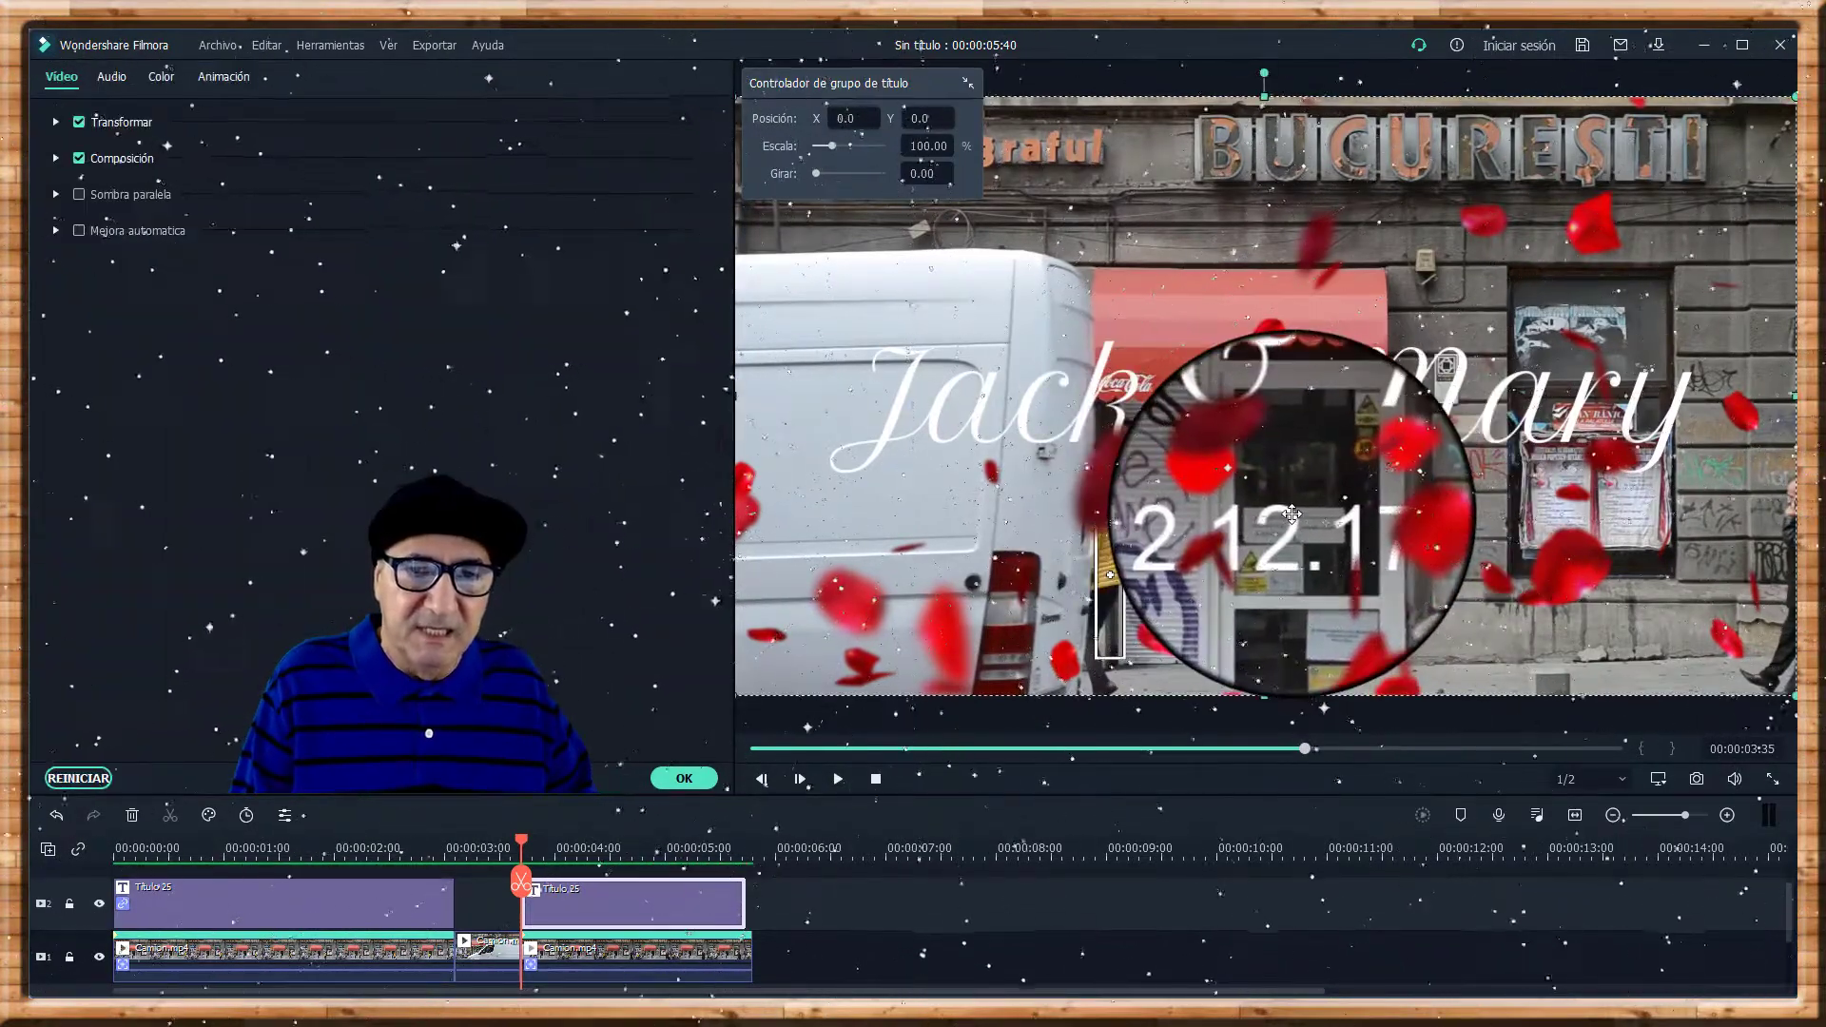
left_click_drag(1292, 513, 1192, 547)
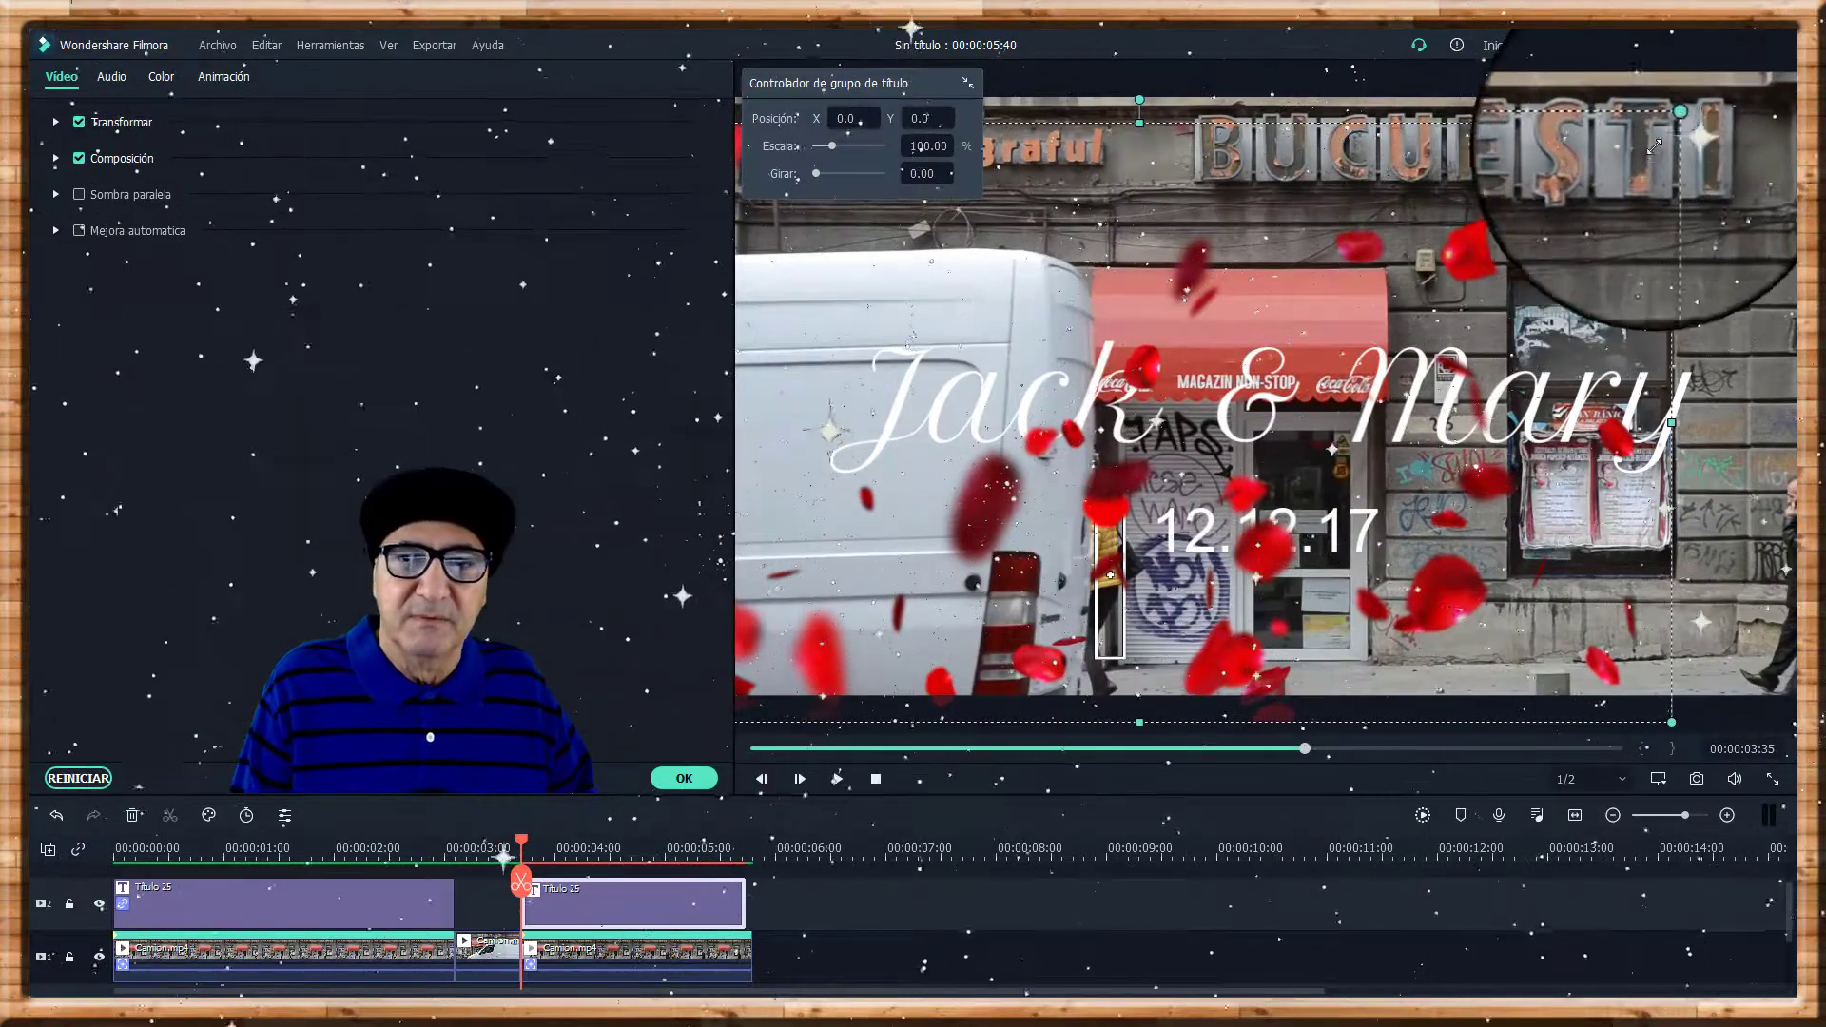
left_click_drag(1656, 146, 1237, 374)
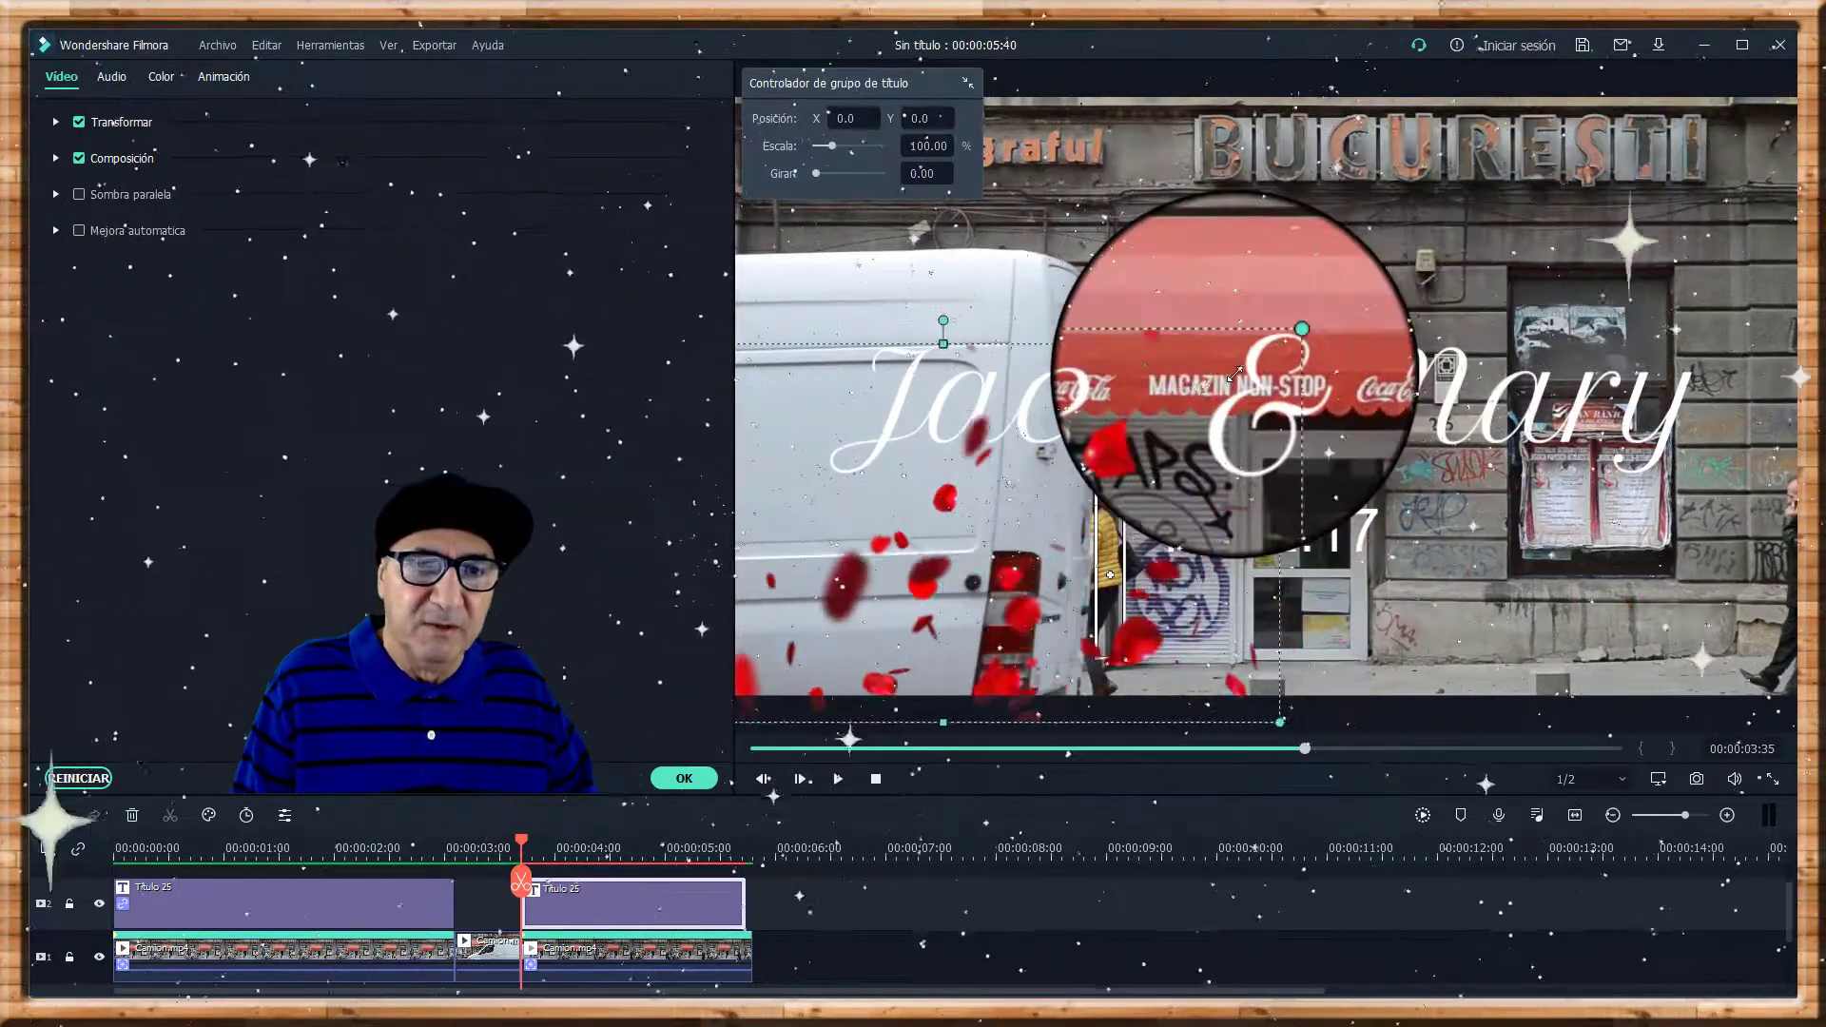
left_click_drag(1078, 411, 1388, 262)
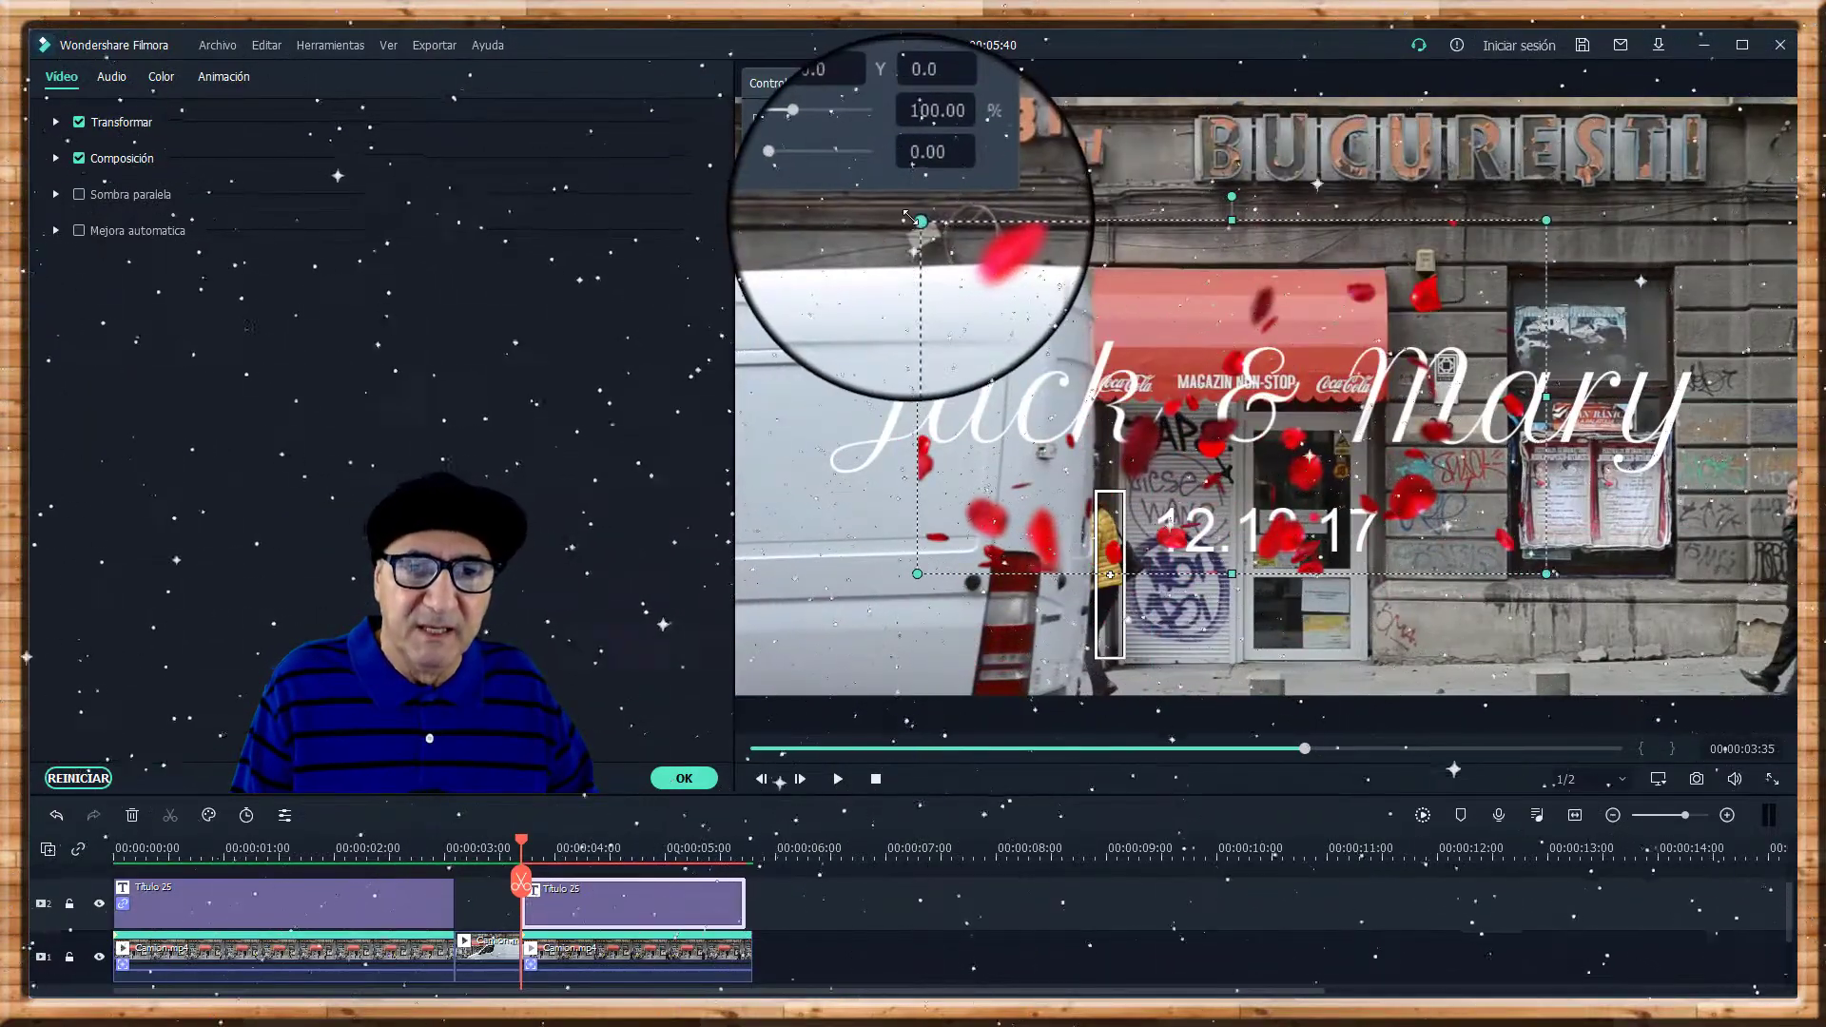
left_click_drag(910, 217, 1333, 353)
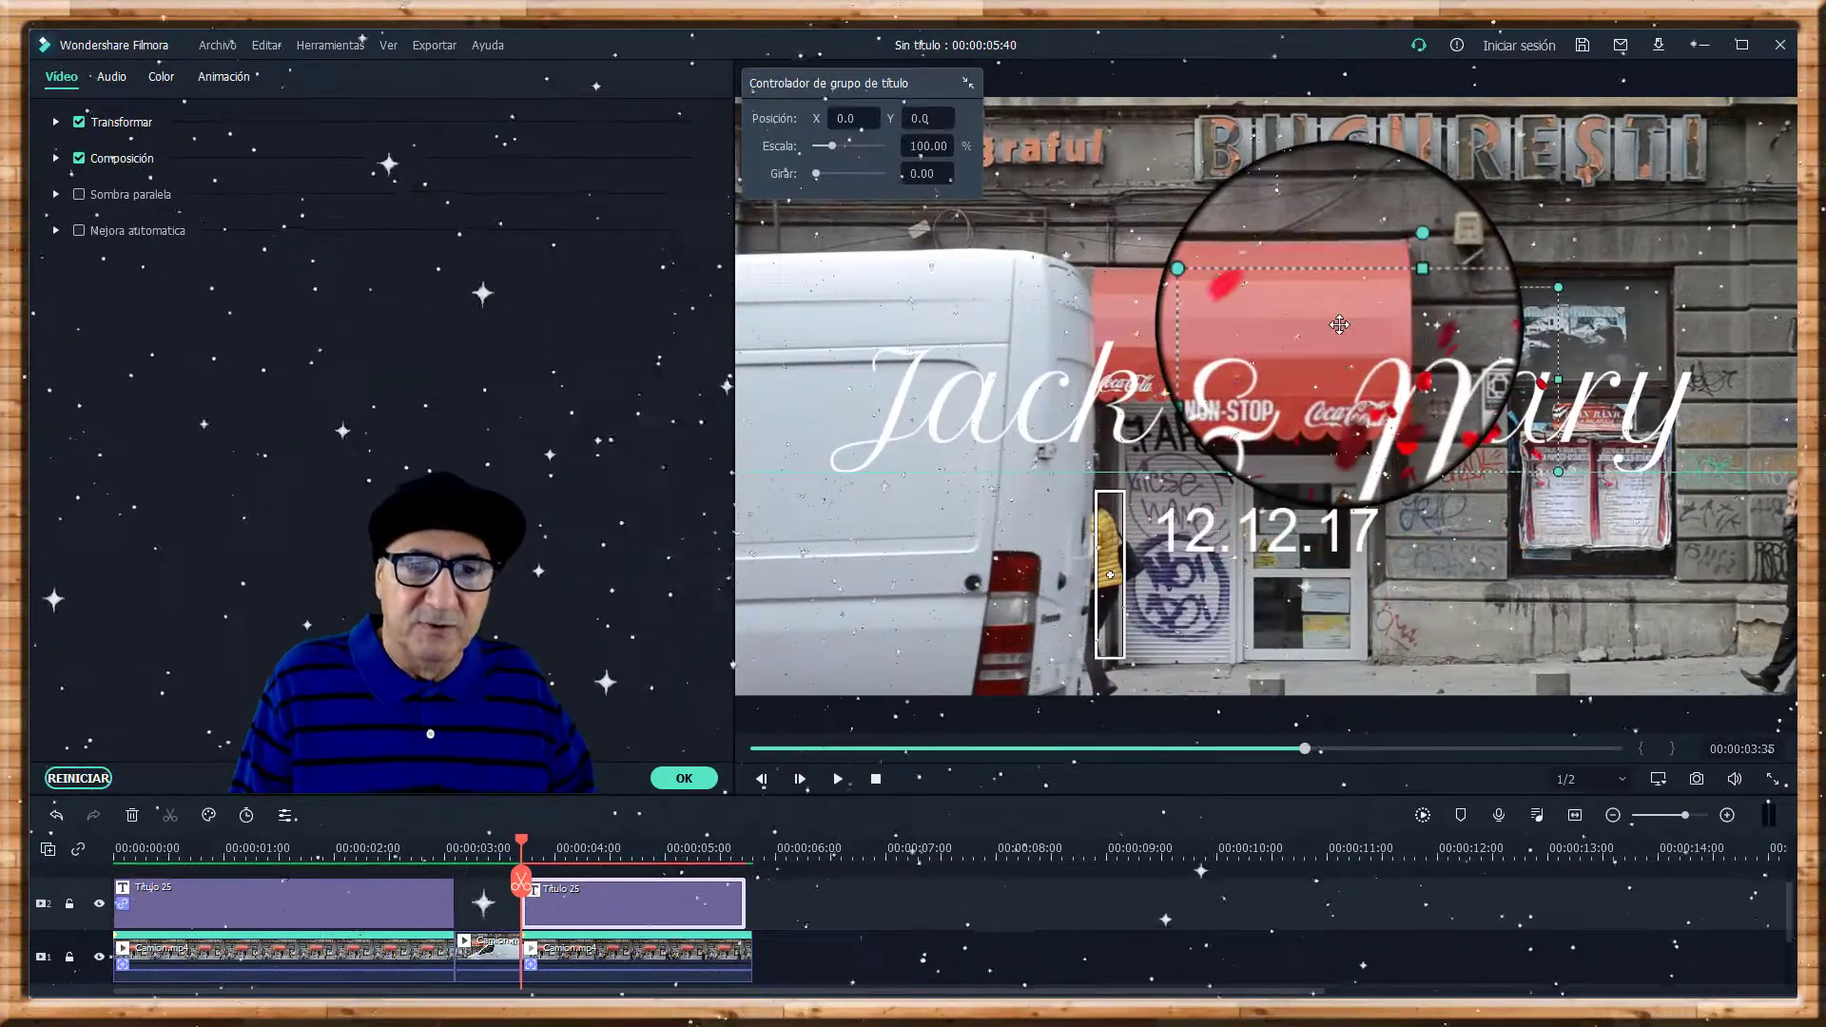
Move the 12.12.17 text out of the picture below and position the petal animation over the woman's tracking frame.
double_click(1193, 524)
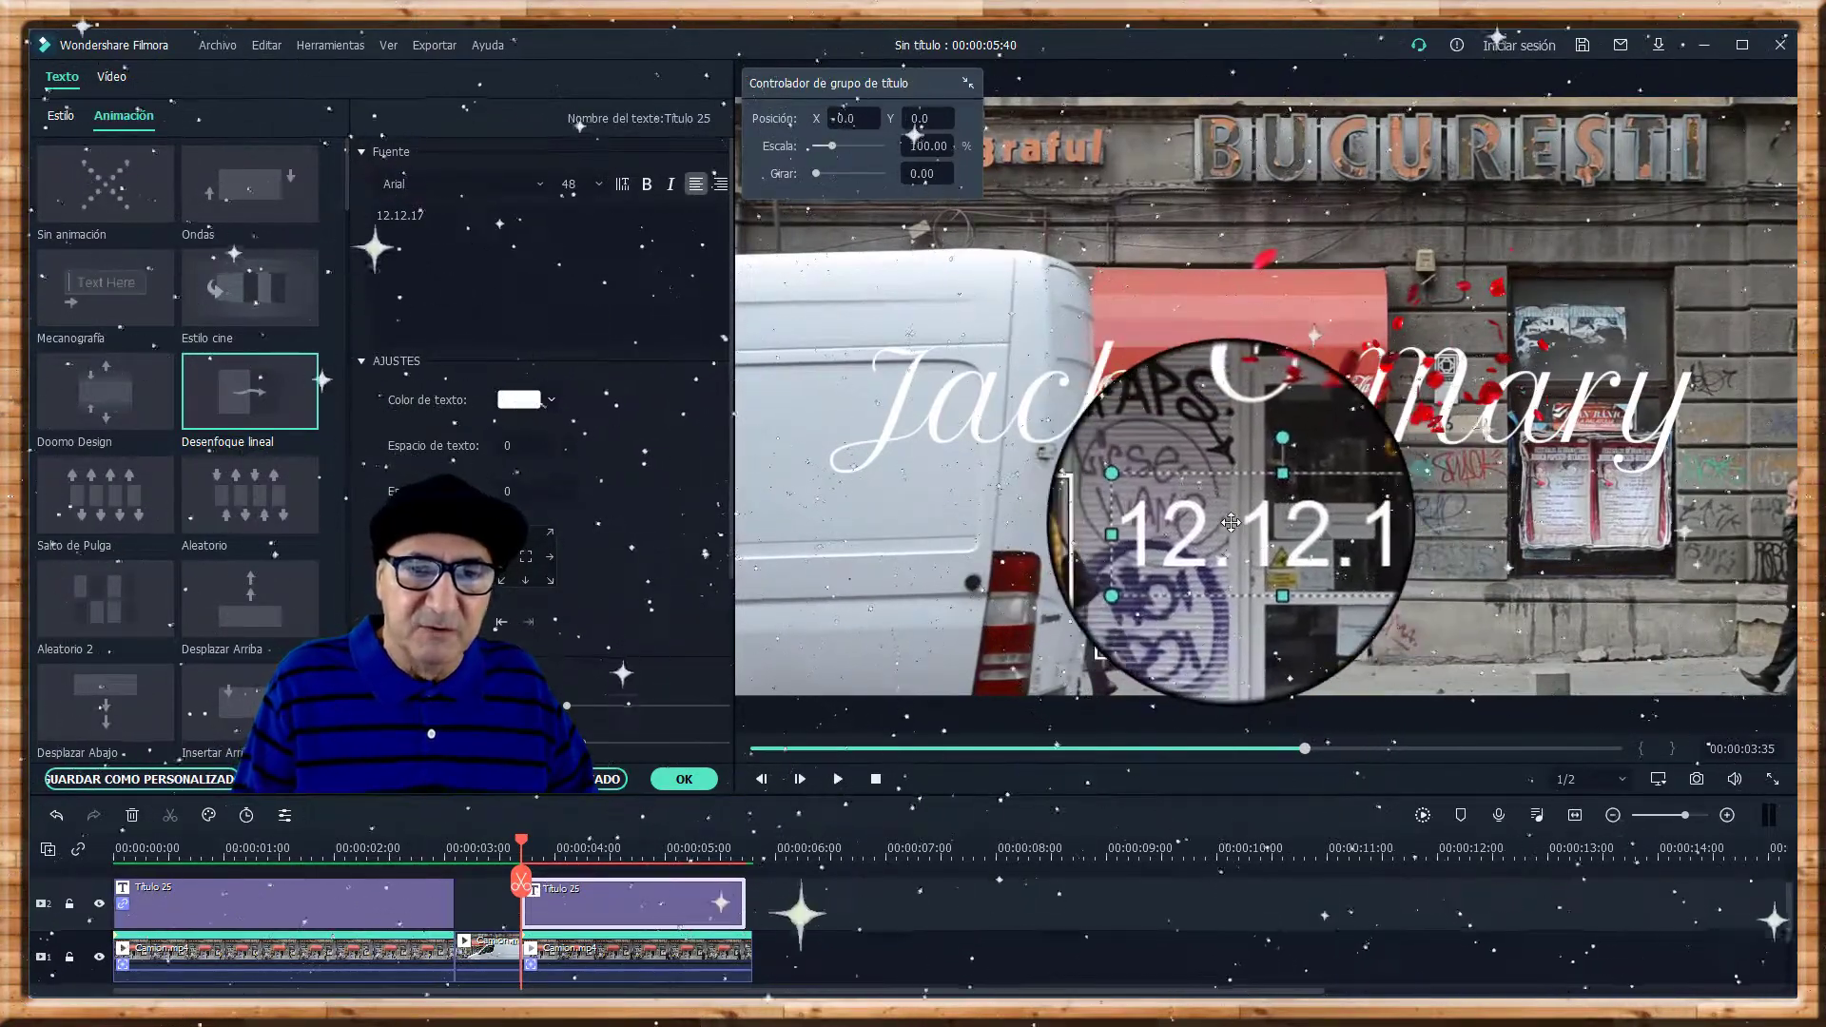
left_click_drag(1231, 523, 1244, 789)
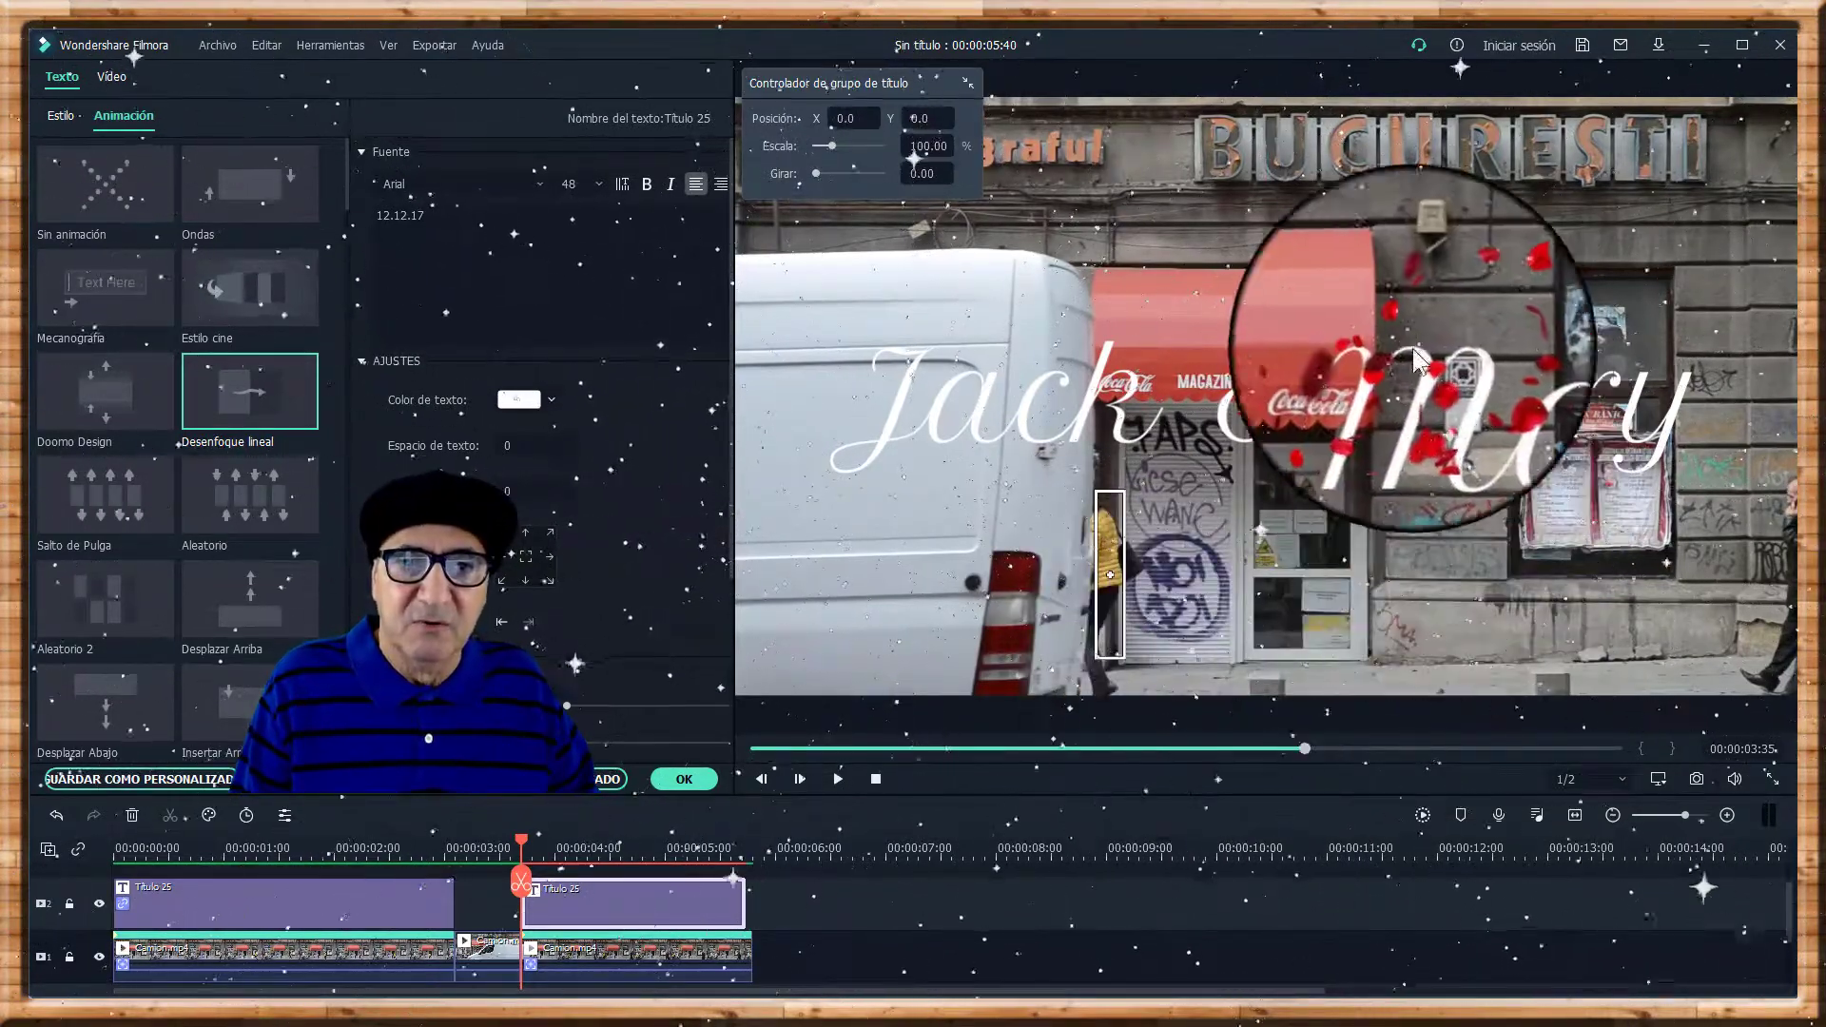
left_click(1401, 335)
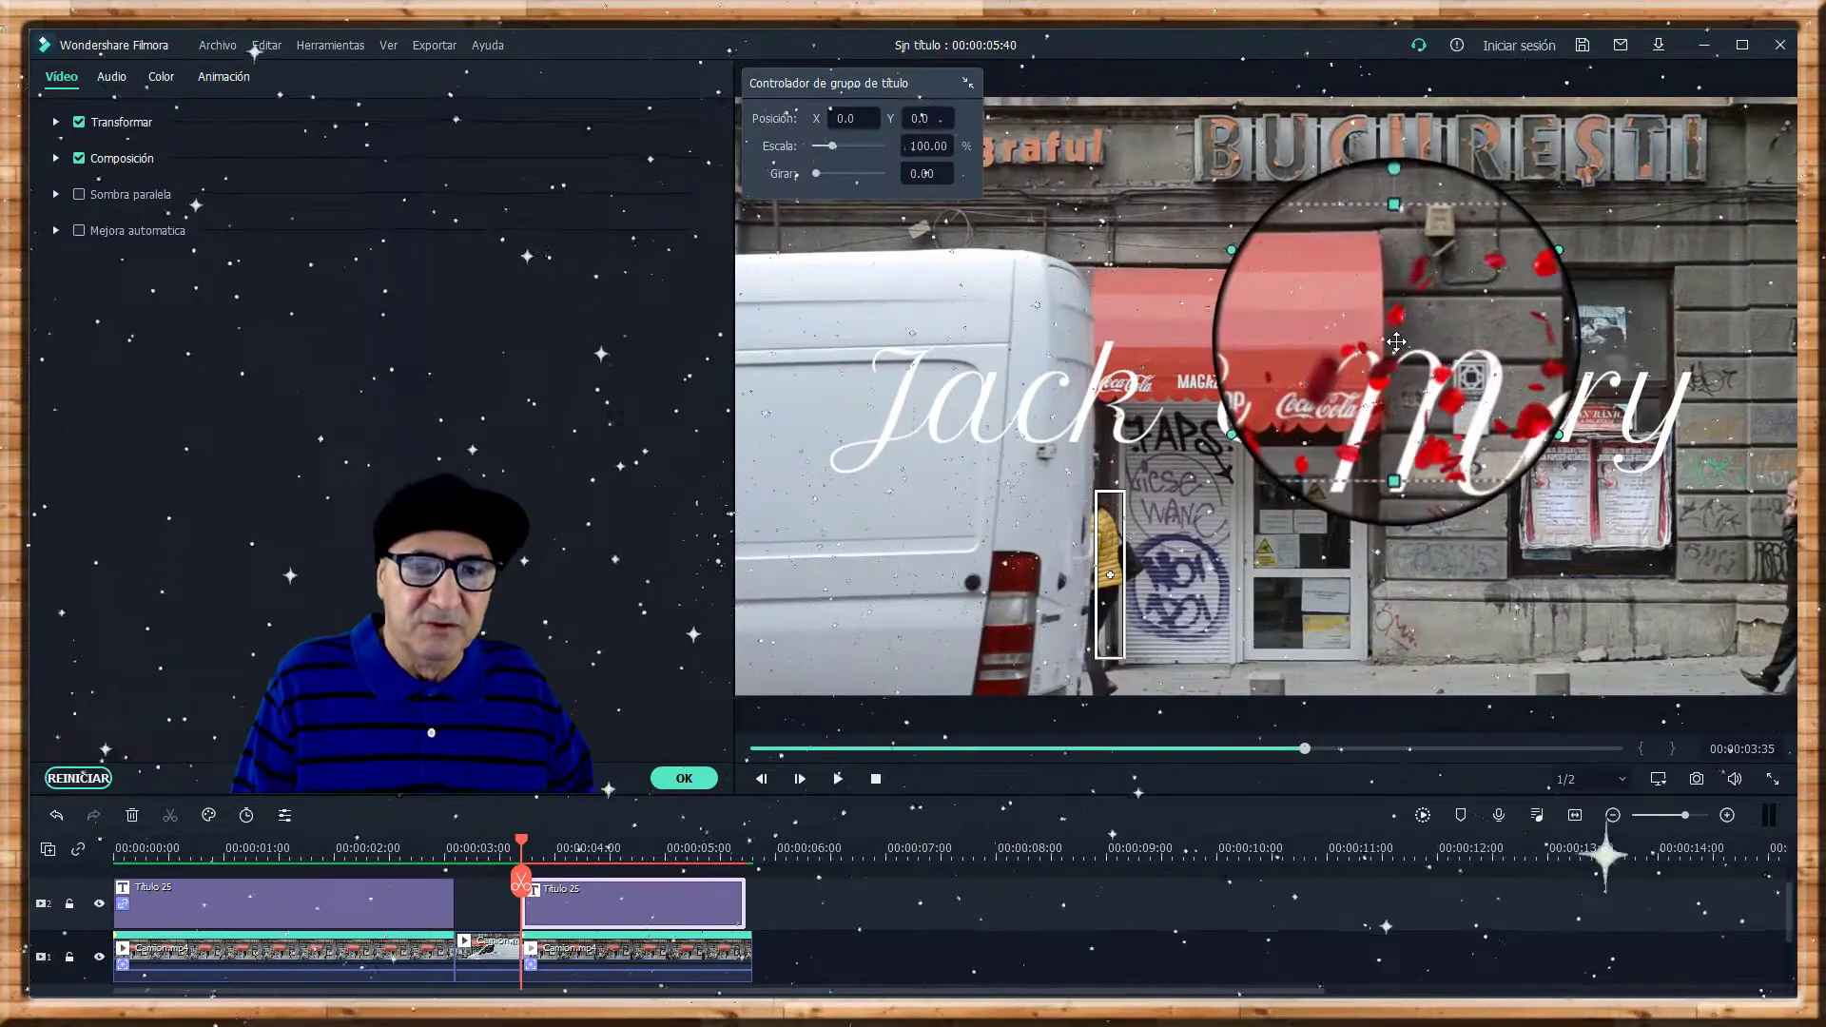
left_click_drag(1396, 342, 1102, 691)
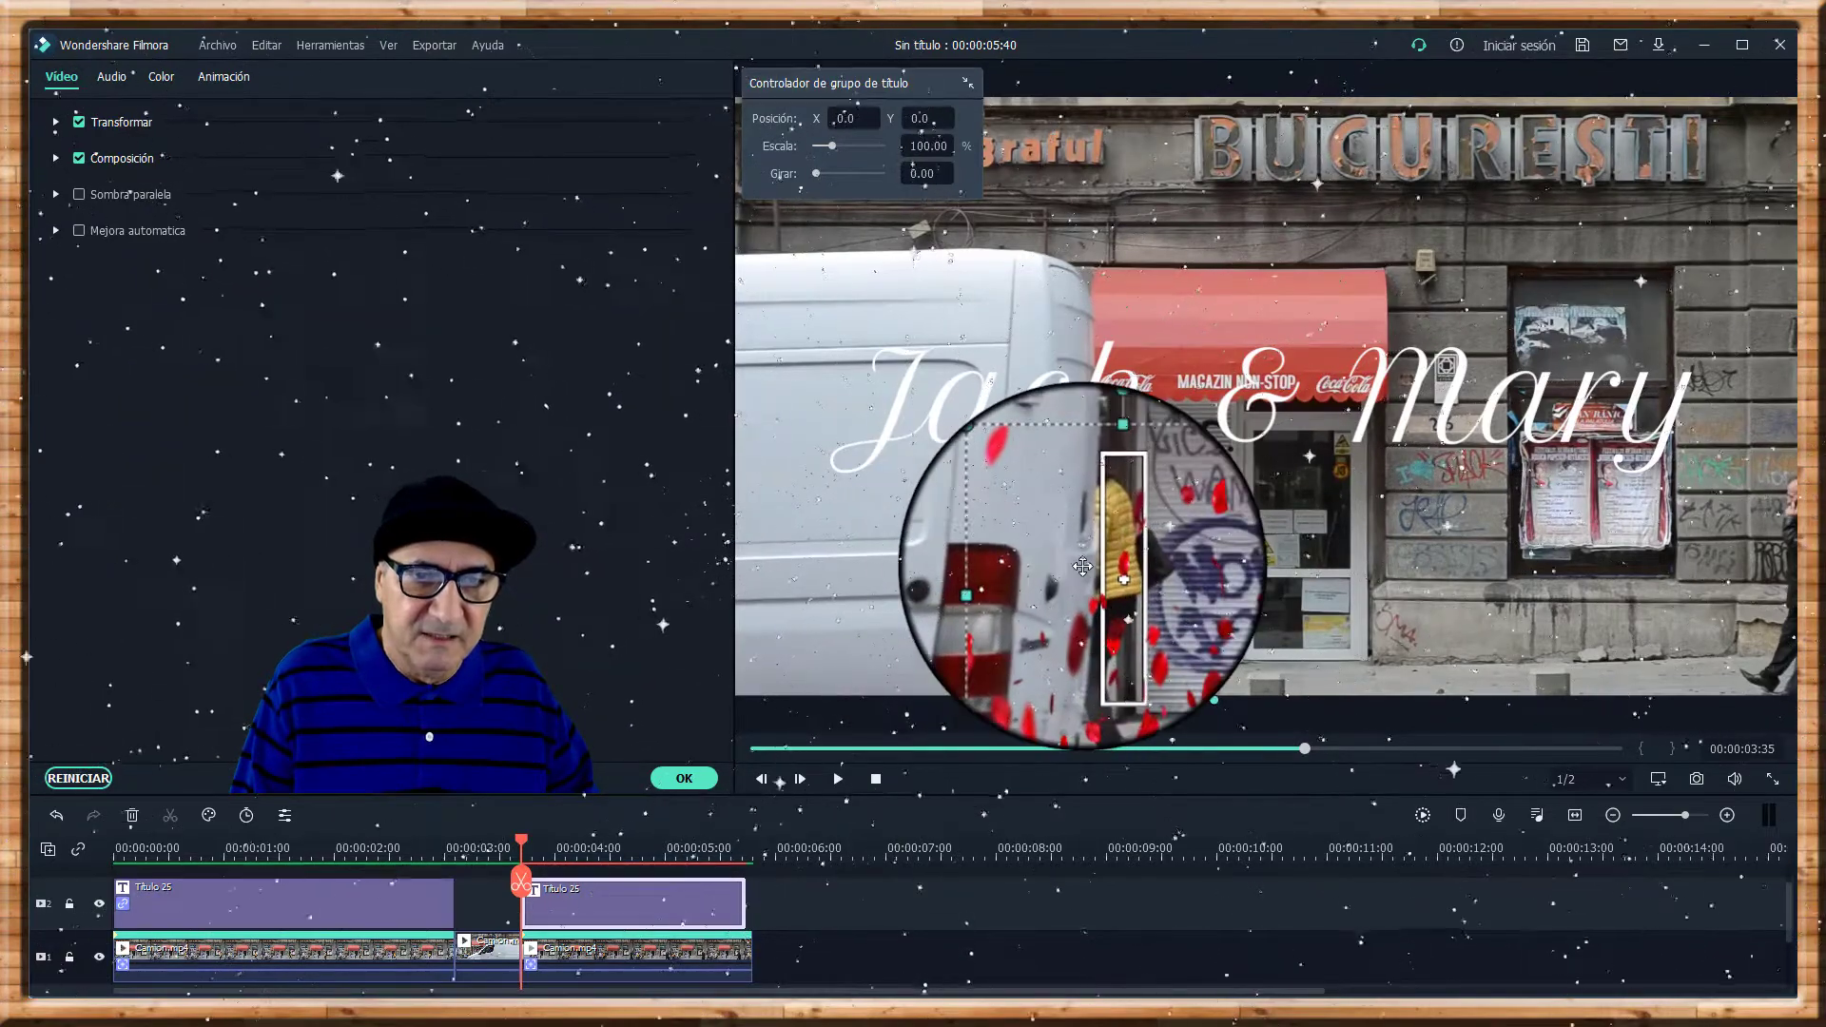
left_click_drag(1129, 526, 1104, 605)
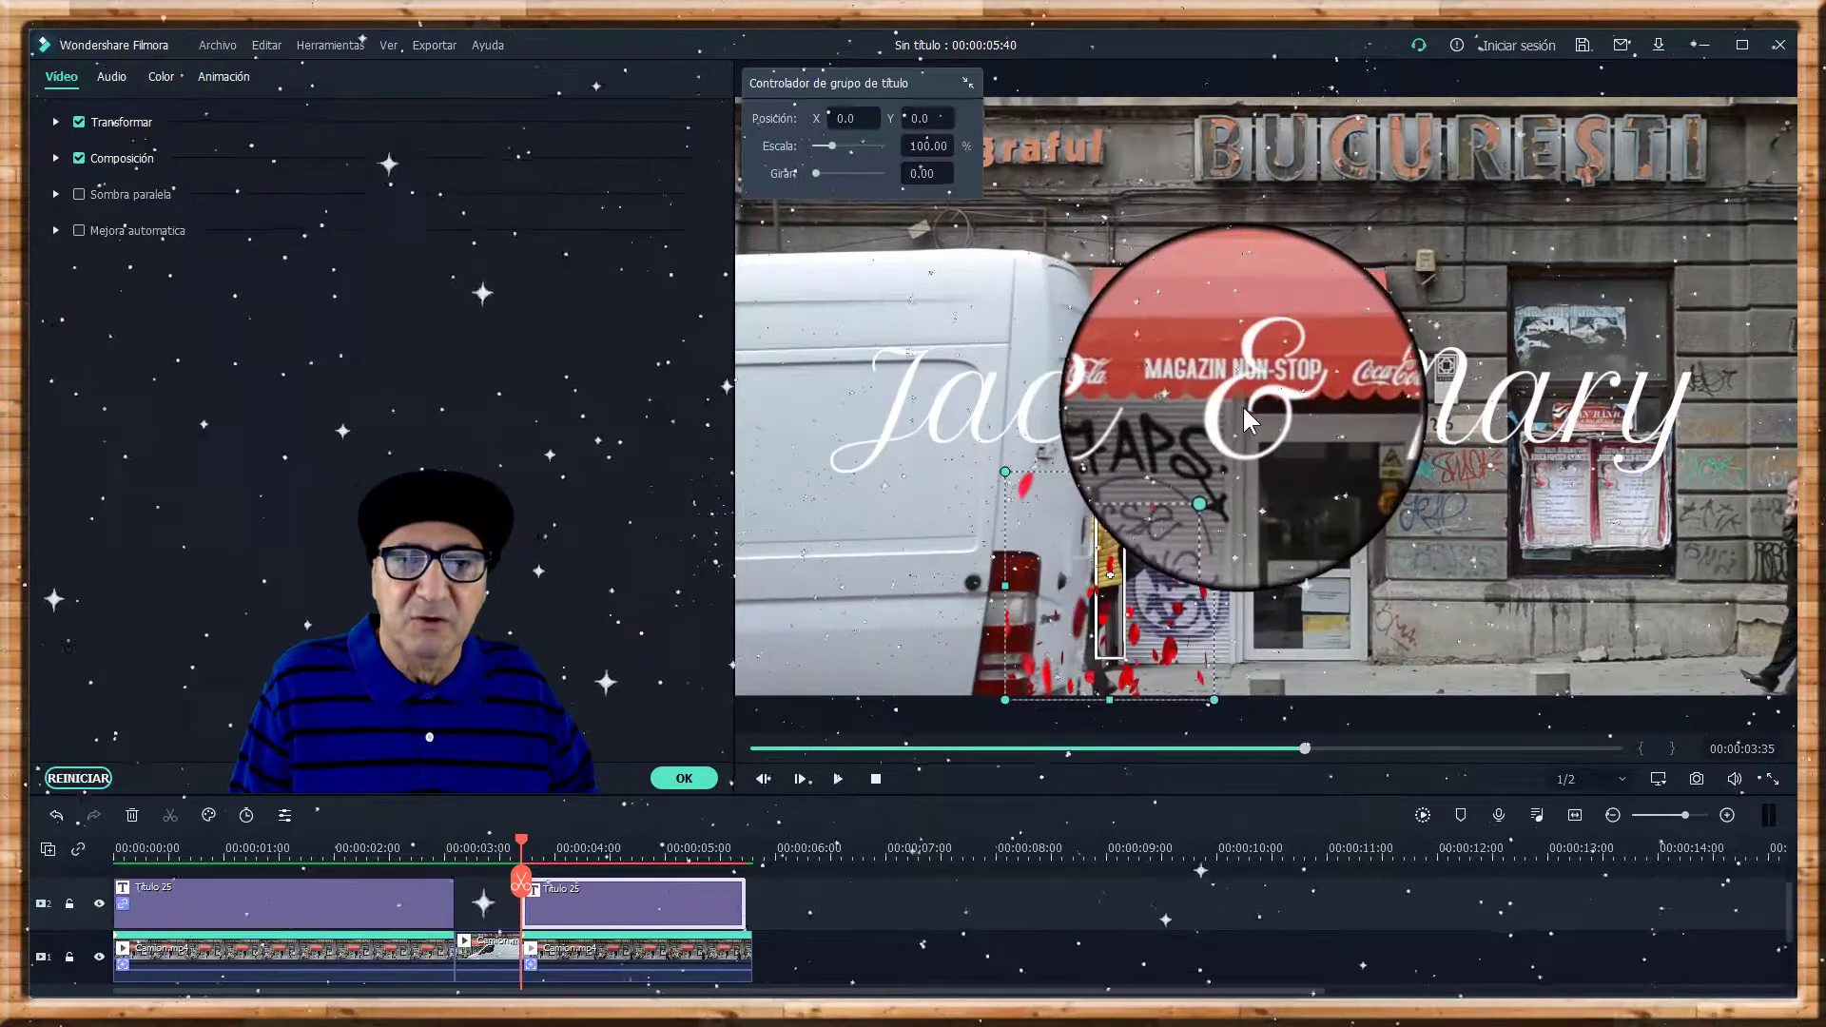
Make the "Jack & Mary" text bold, shrink it and position it just above the woman's tracking frame.
double_click(1427, 385)
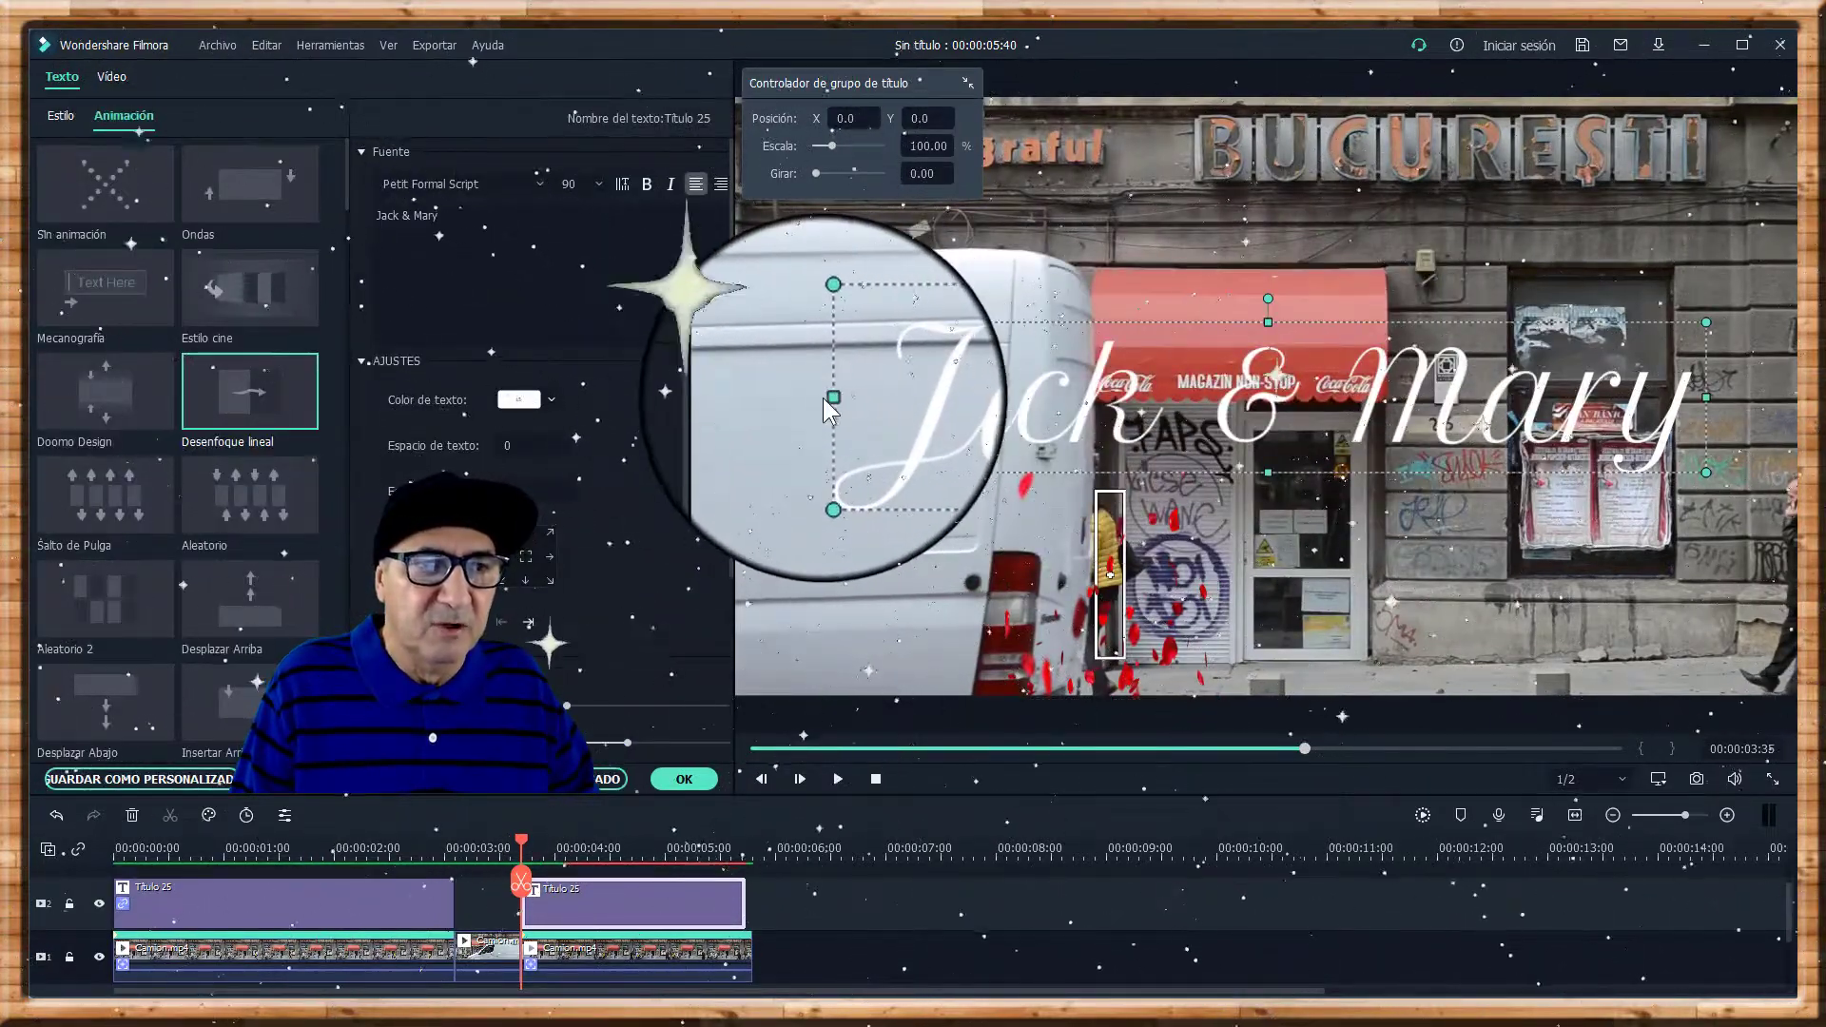
left_click_drag(829, 398, 1075, 398)
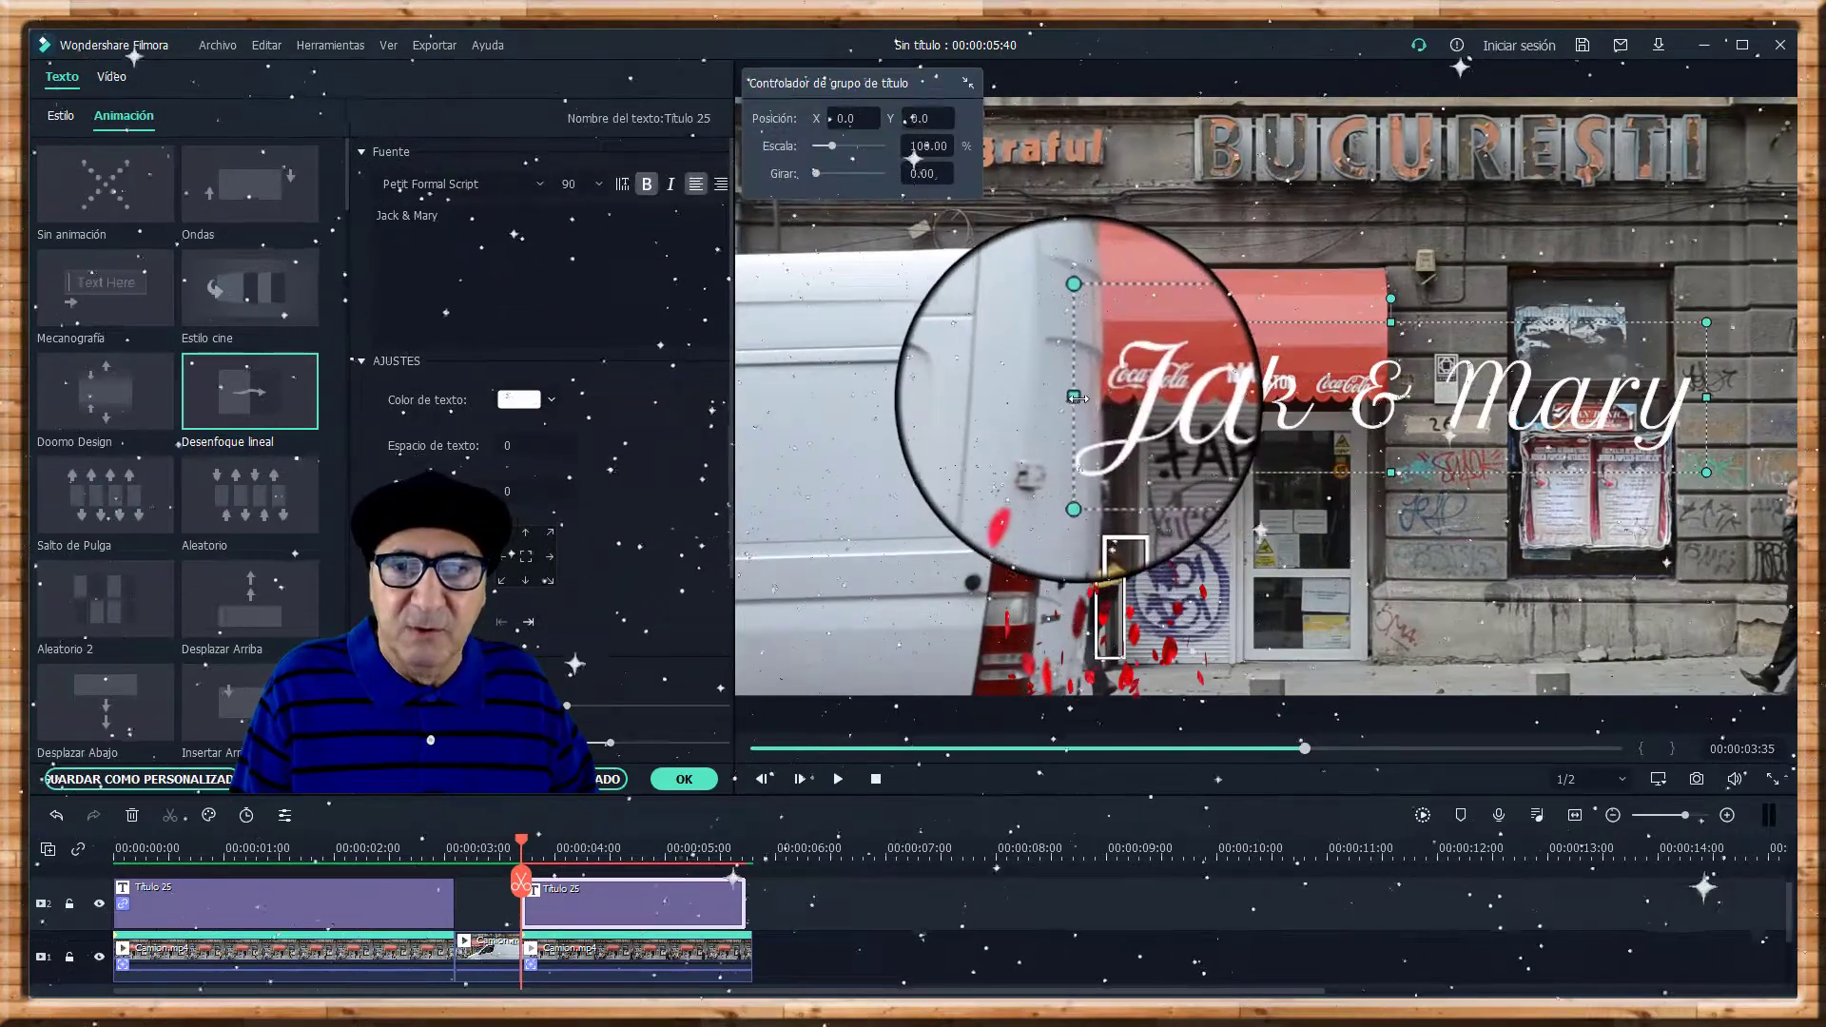
left_click_drag(1084, 404, 1283, 409)
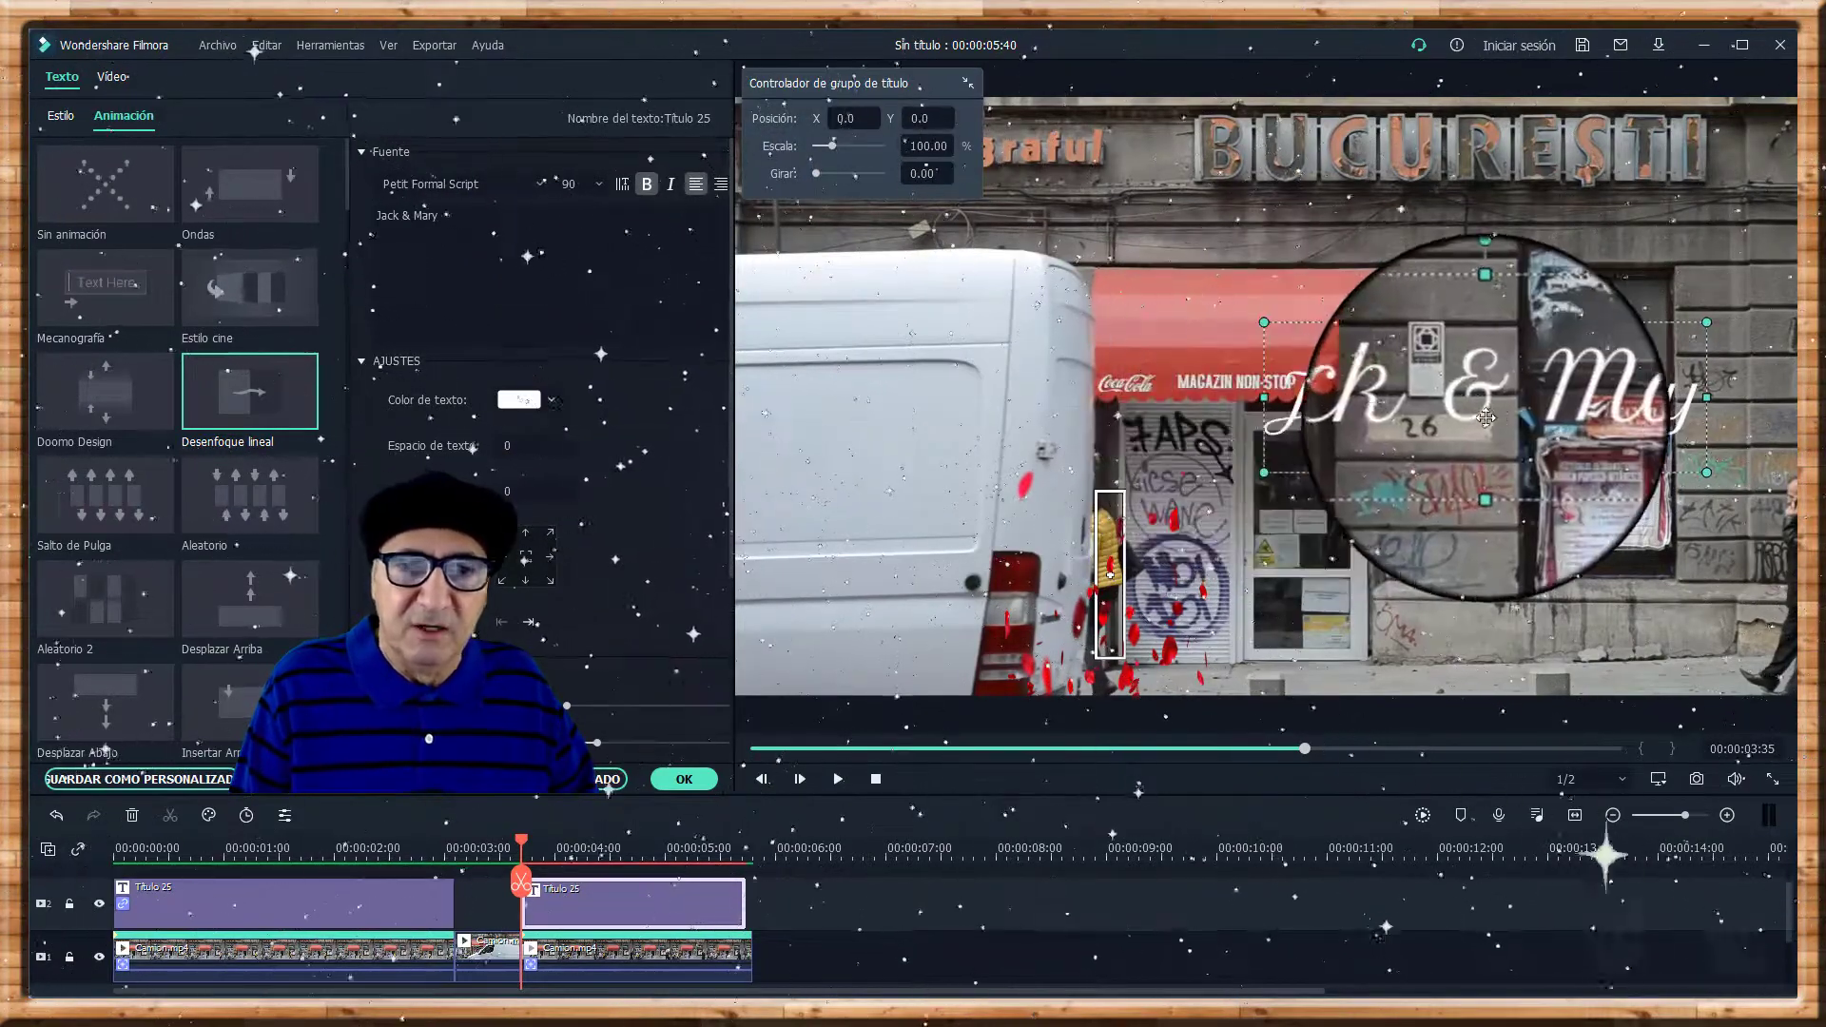
left_click_drag(1511, 416, 1149, 439)
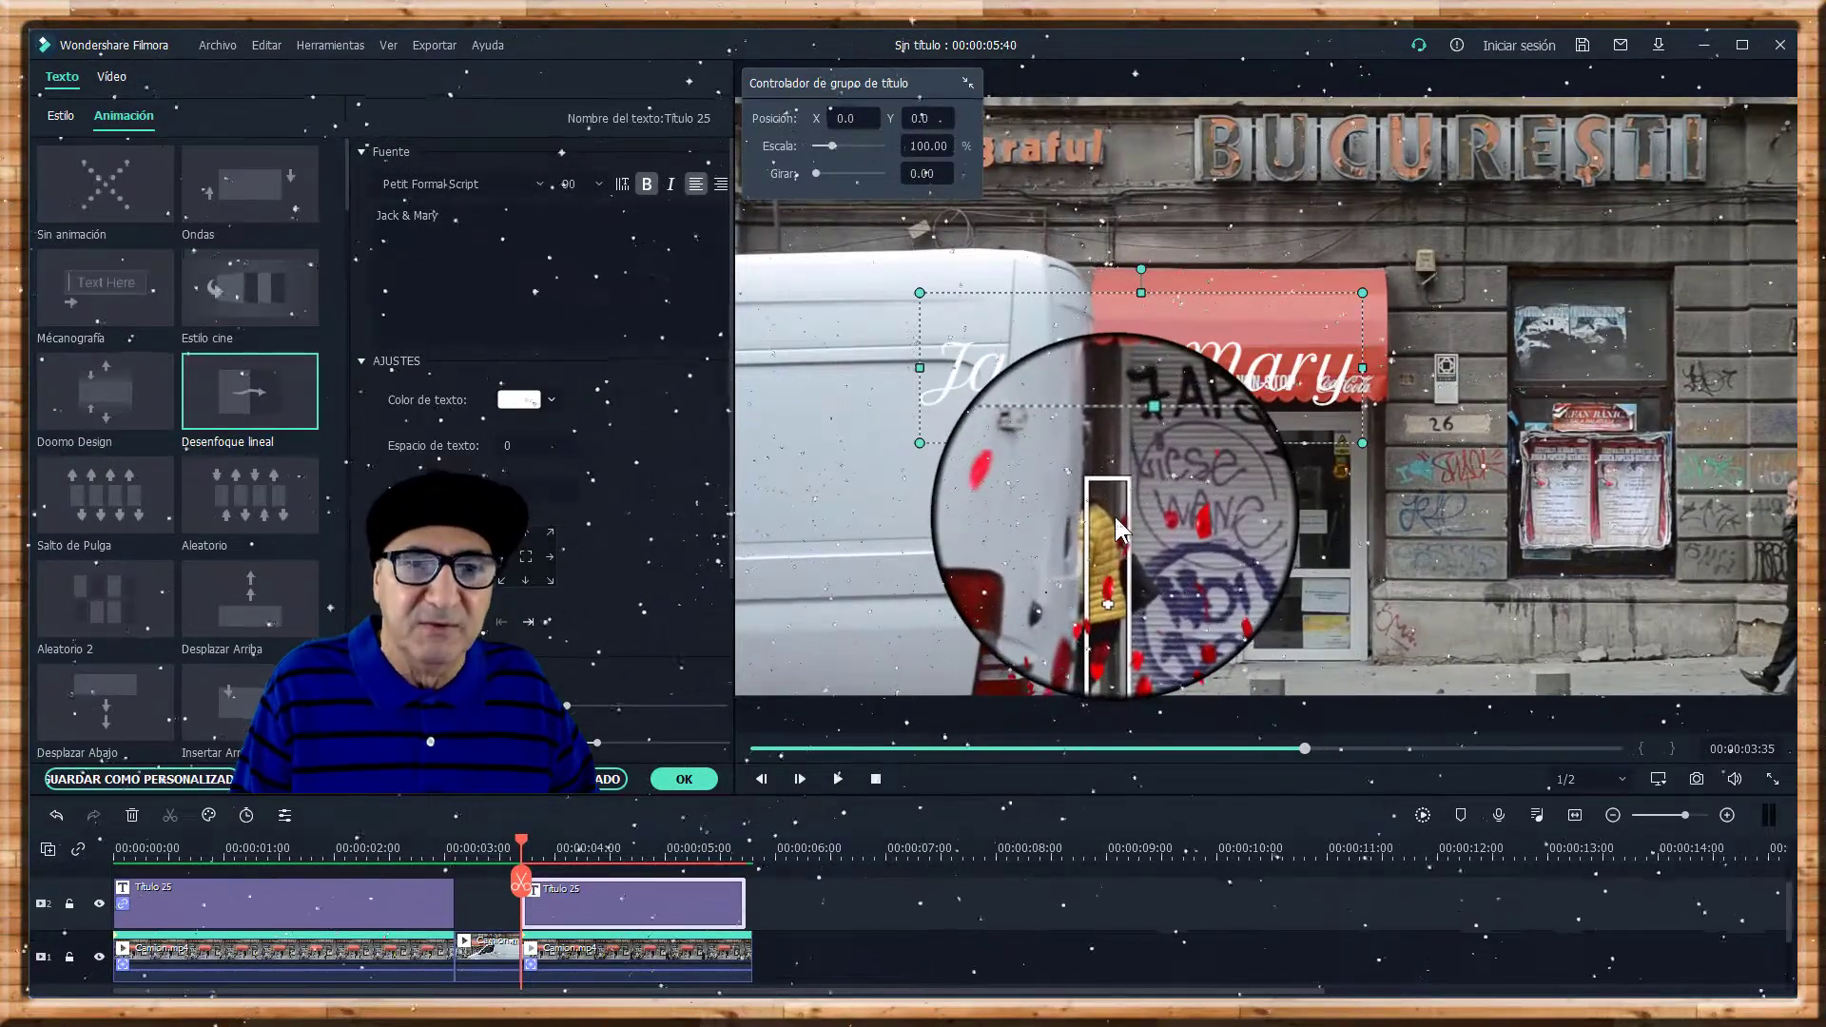
left_click_drag(1170, 359, 1139, 443)
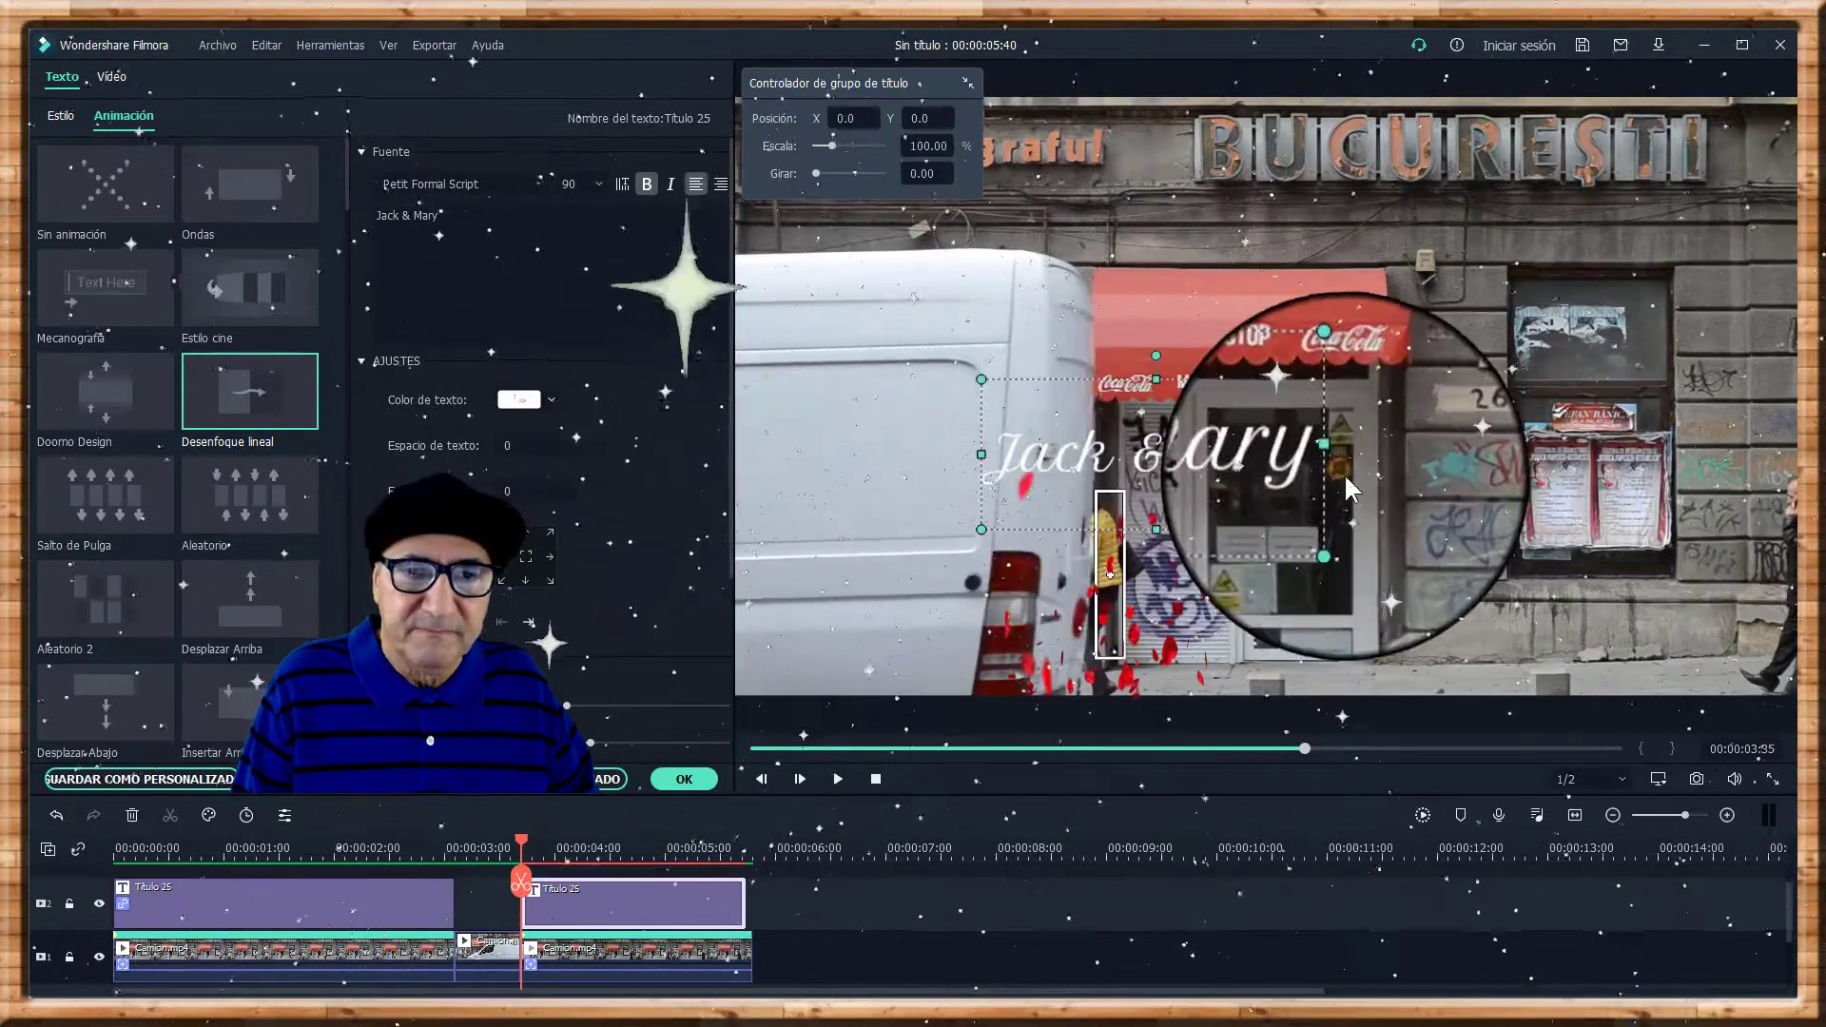
left_click_drag(1330, 453, 1252, 444)
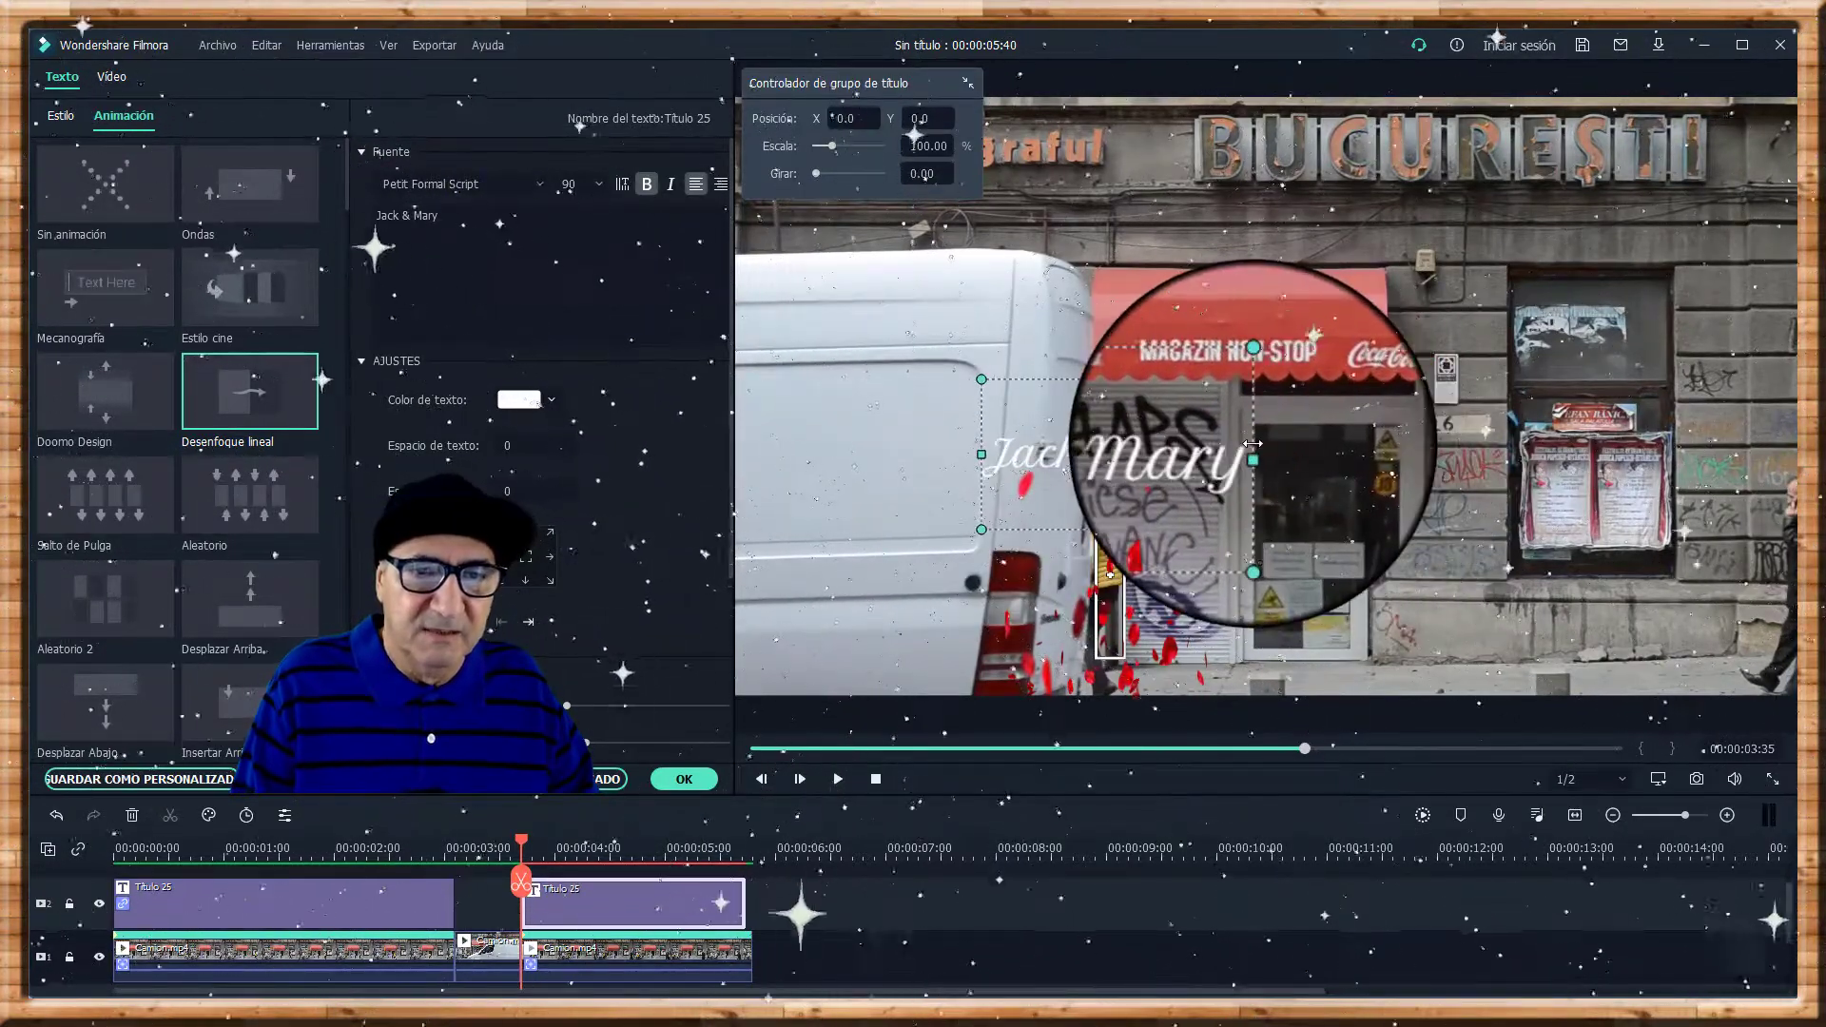
Widen the petal animation so it spans roughly the width of the "Jack & Mary" text.
left_click(1167, 631)
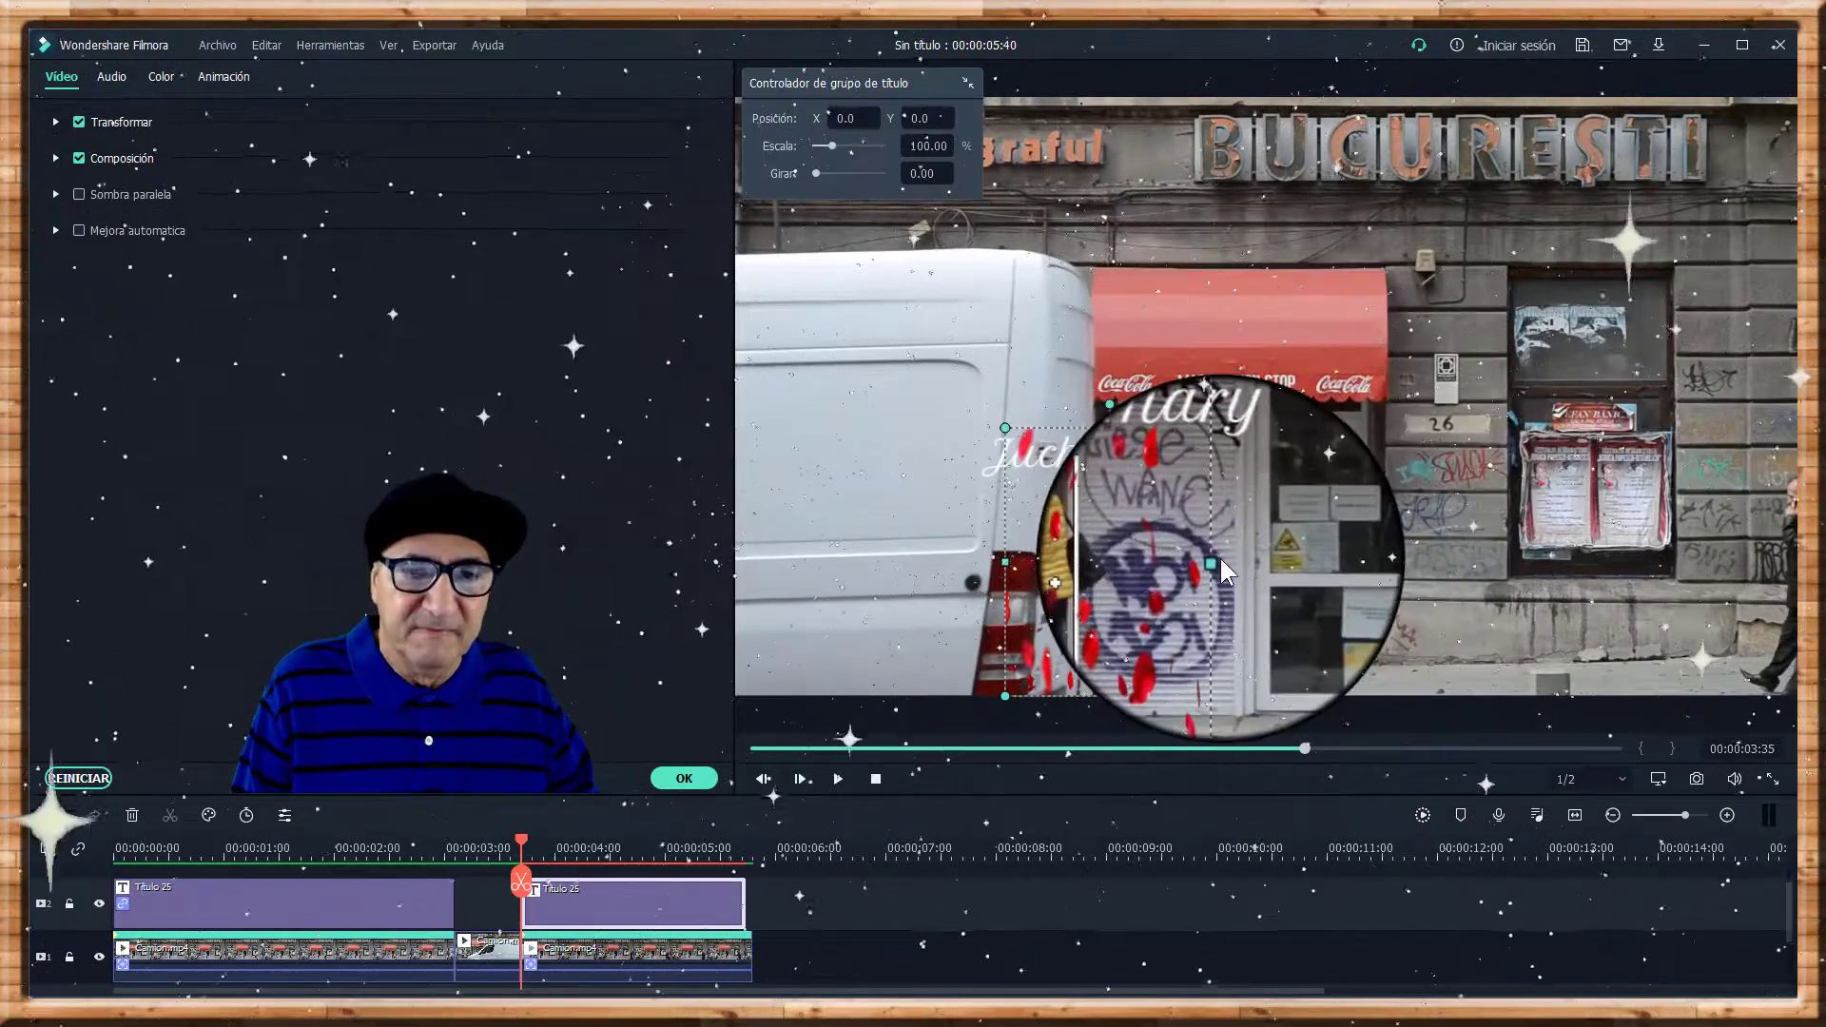
left_click_drag(1217, 562, 1241, 562)
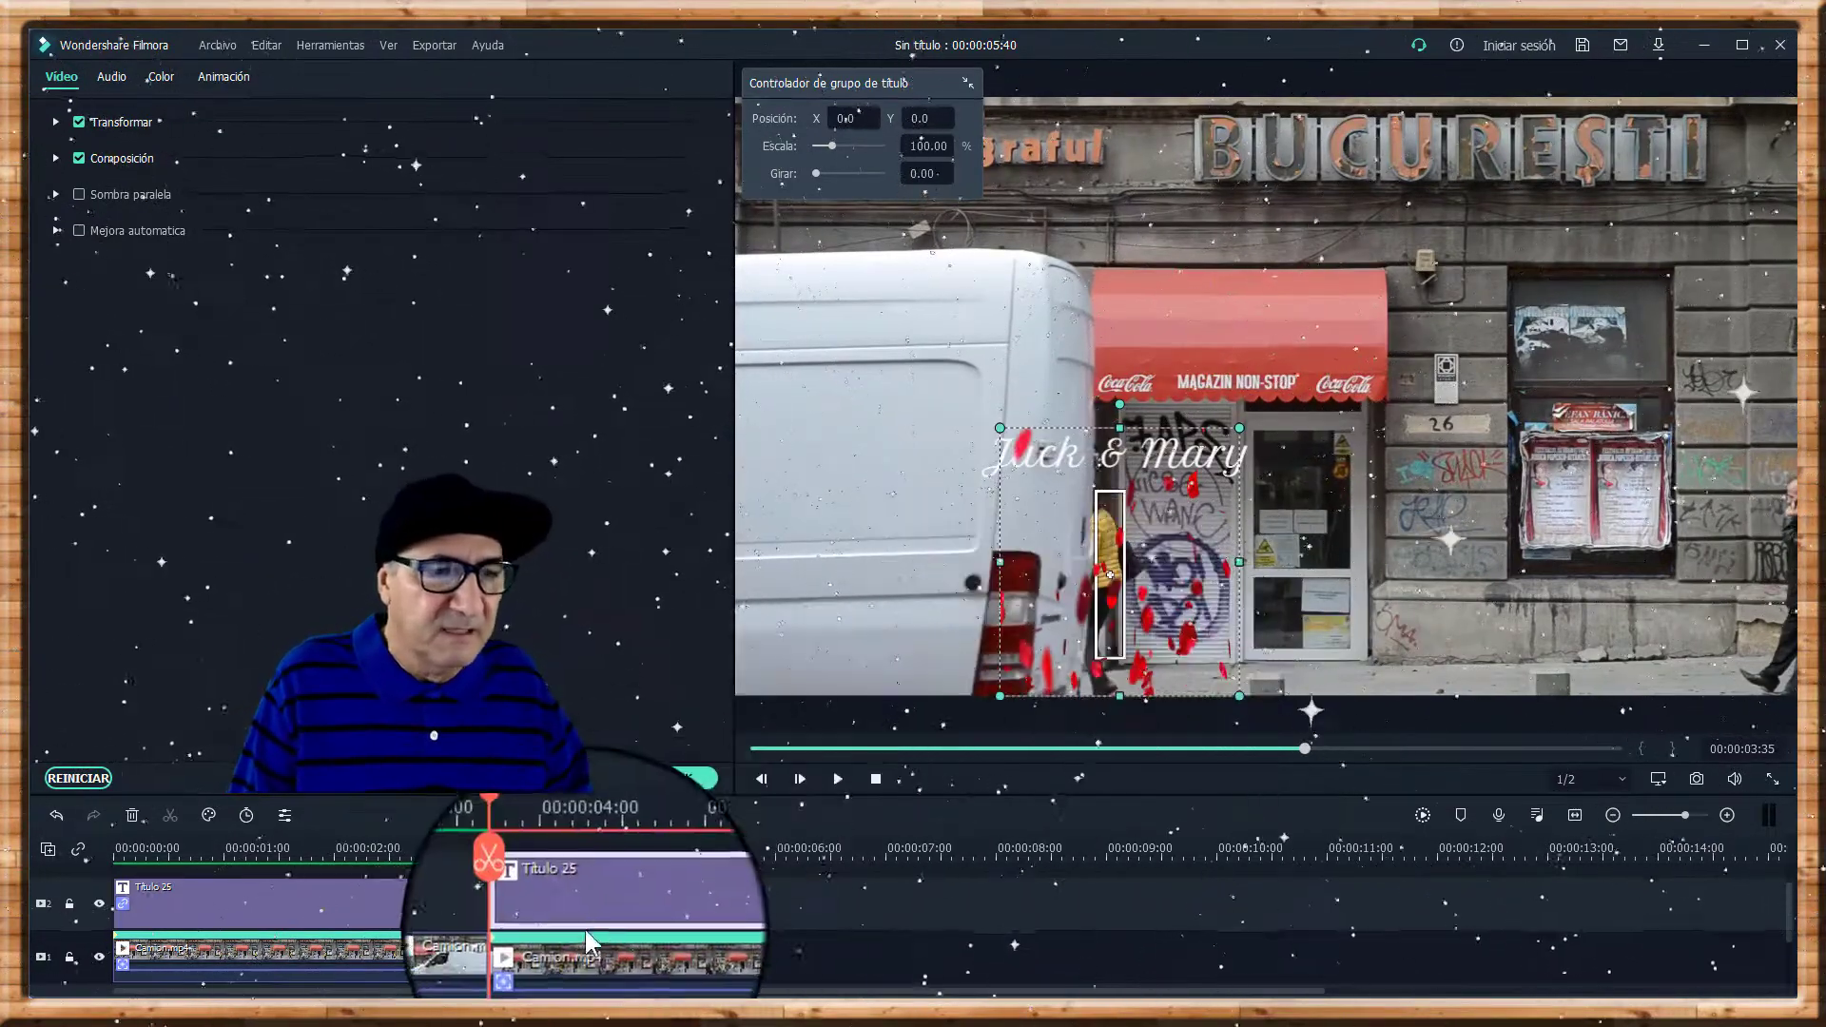
Realign the second title's petal animation beneath the "Jack & Mary" text, around the woman's tracking frame, and confirm the title edits.
left_click(685, 786)
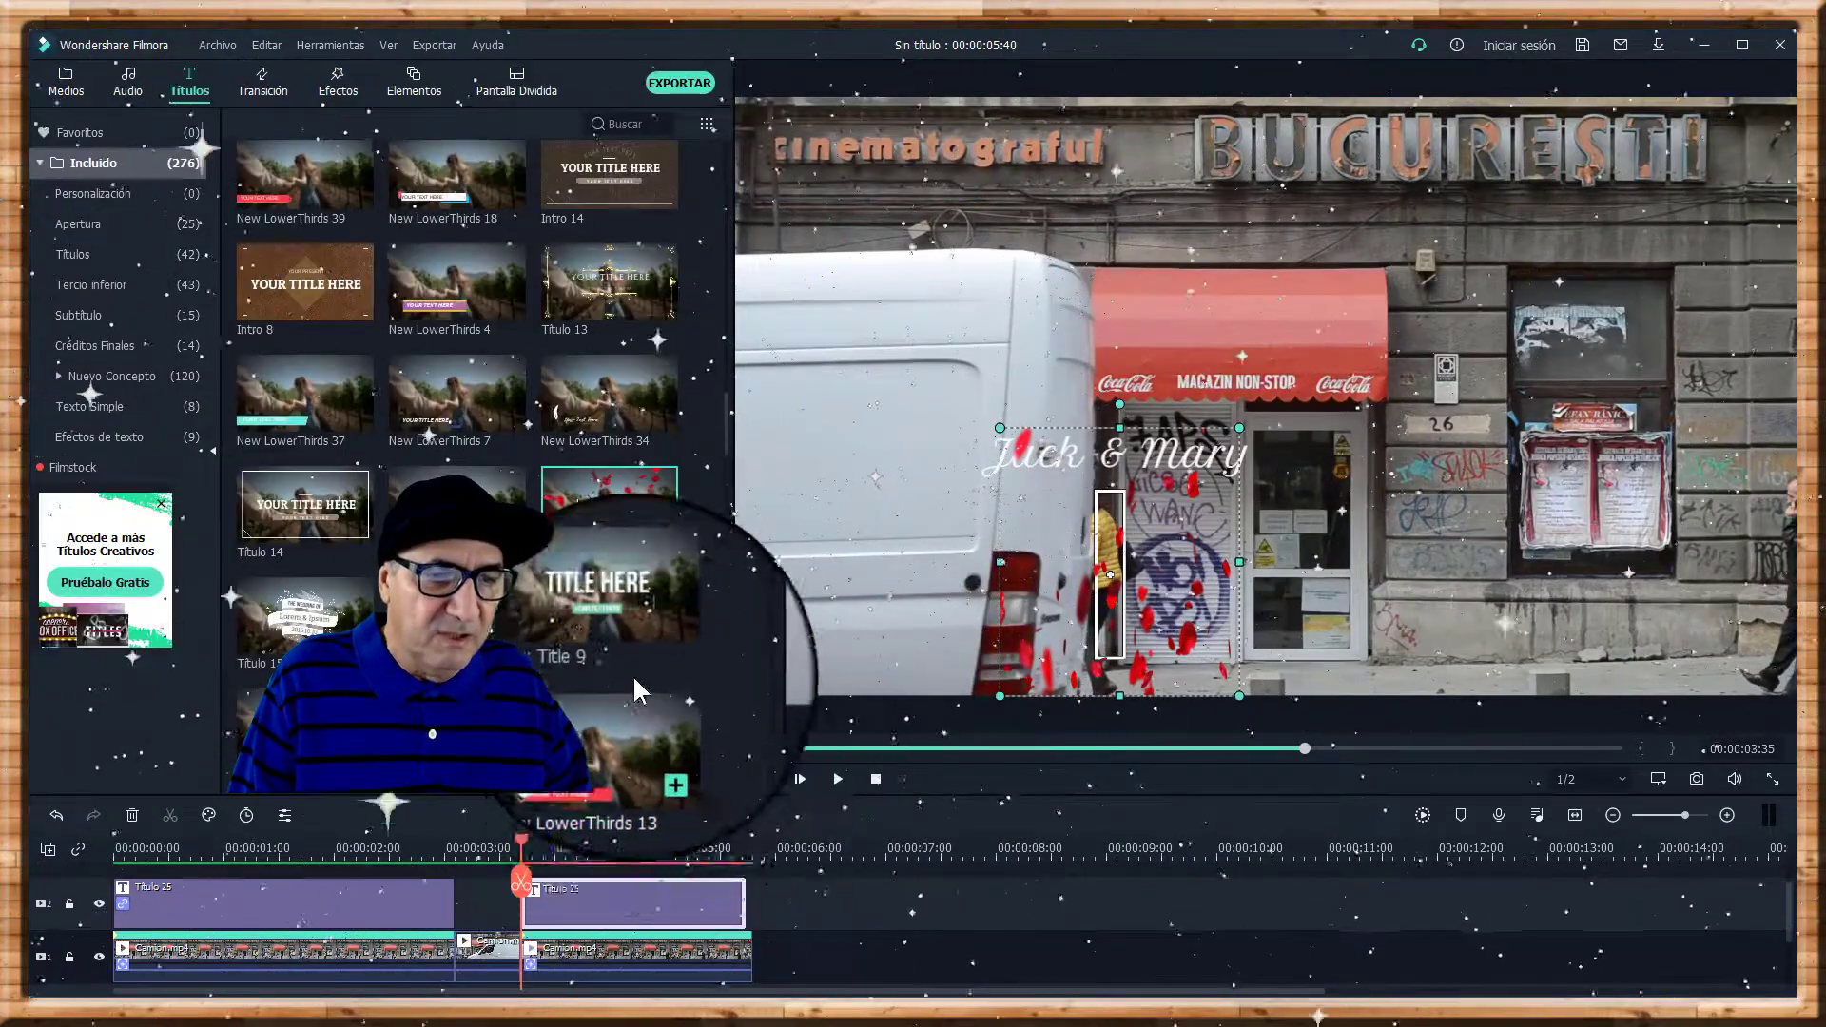
double_click(628, 896)
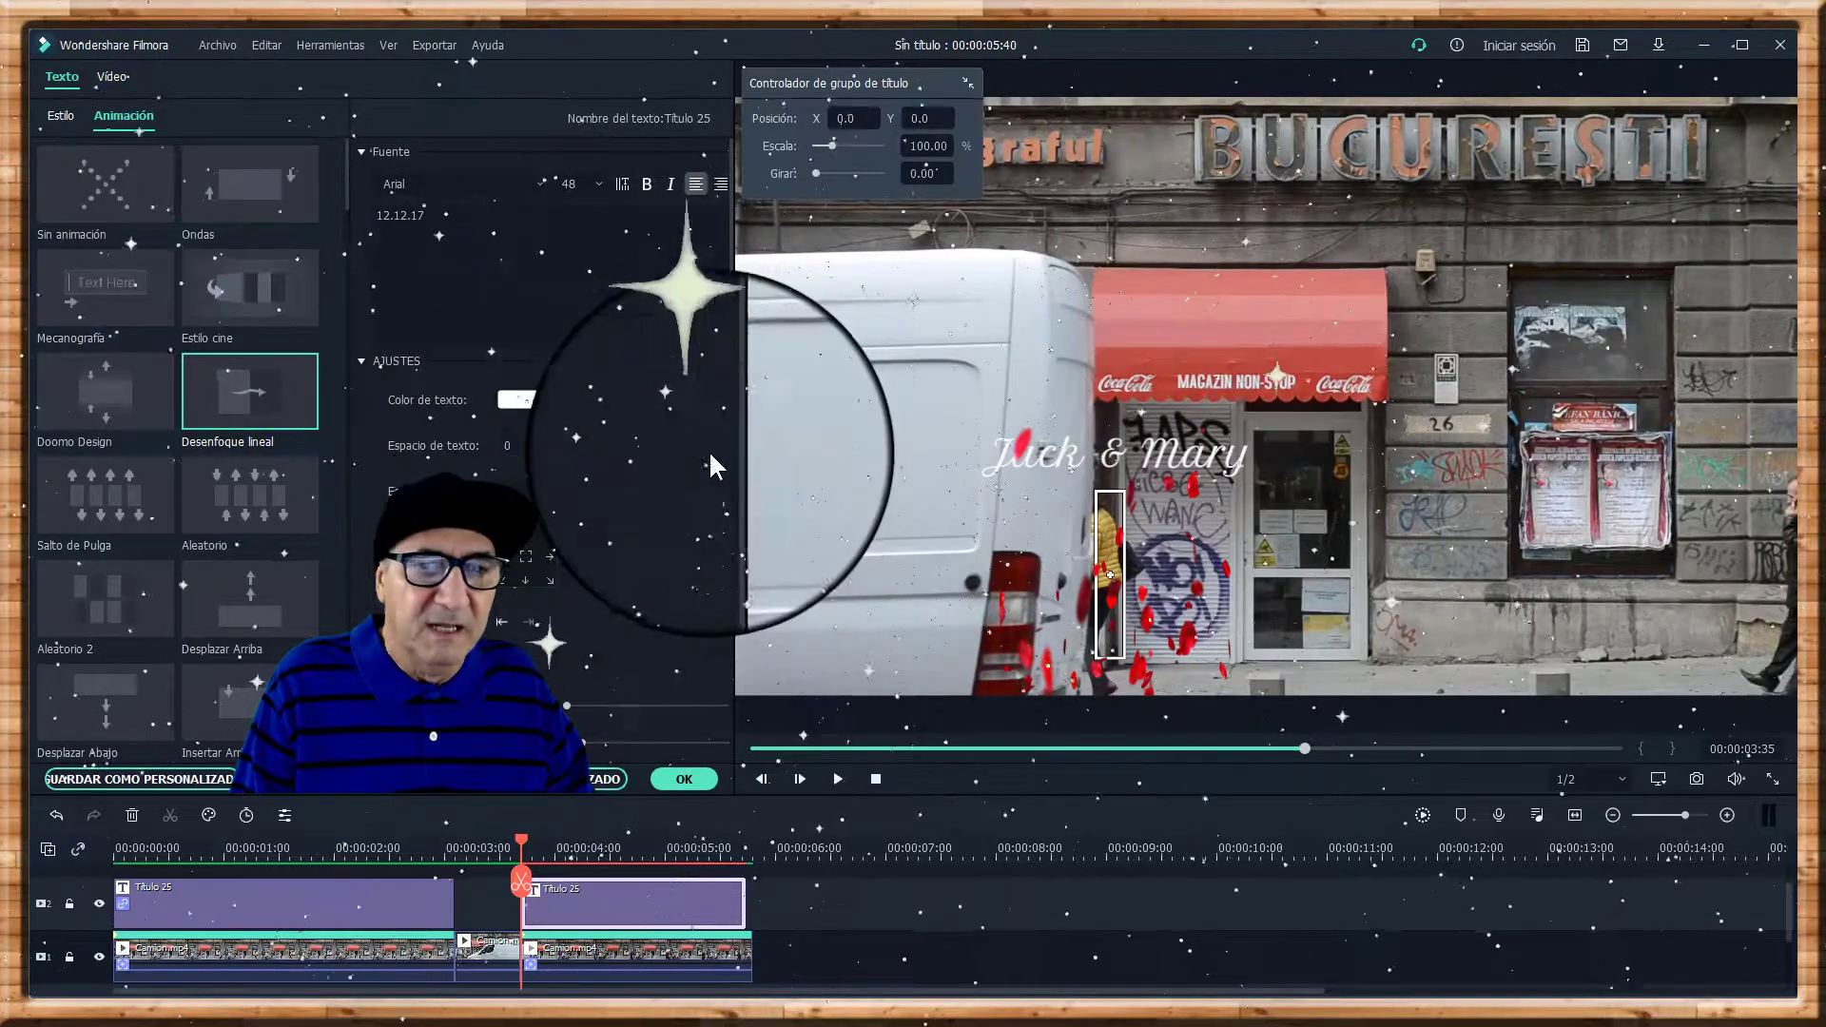
left_click(1234, 453)
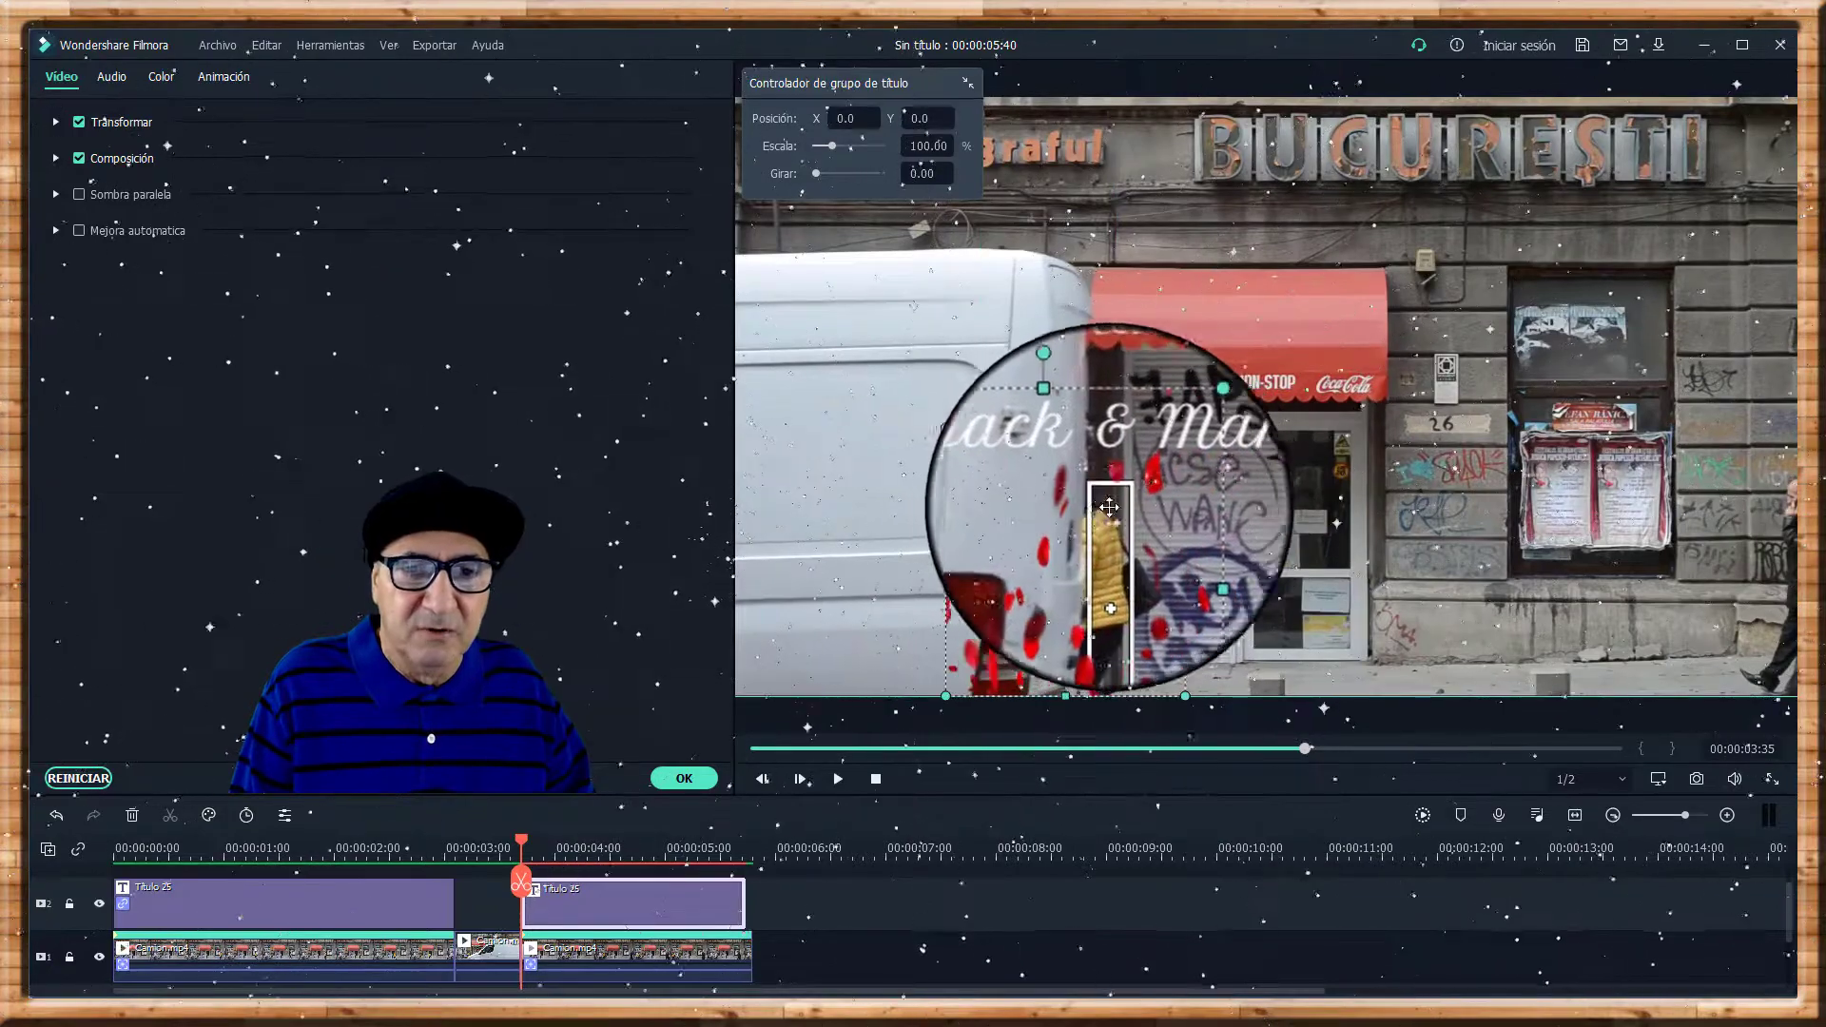
double_click(1237, 456)
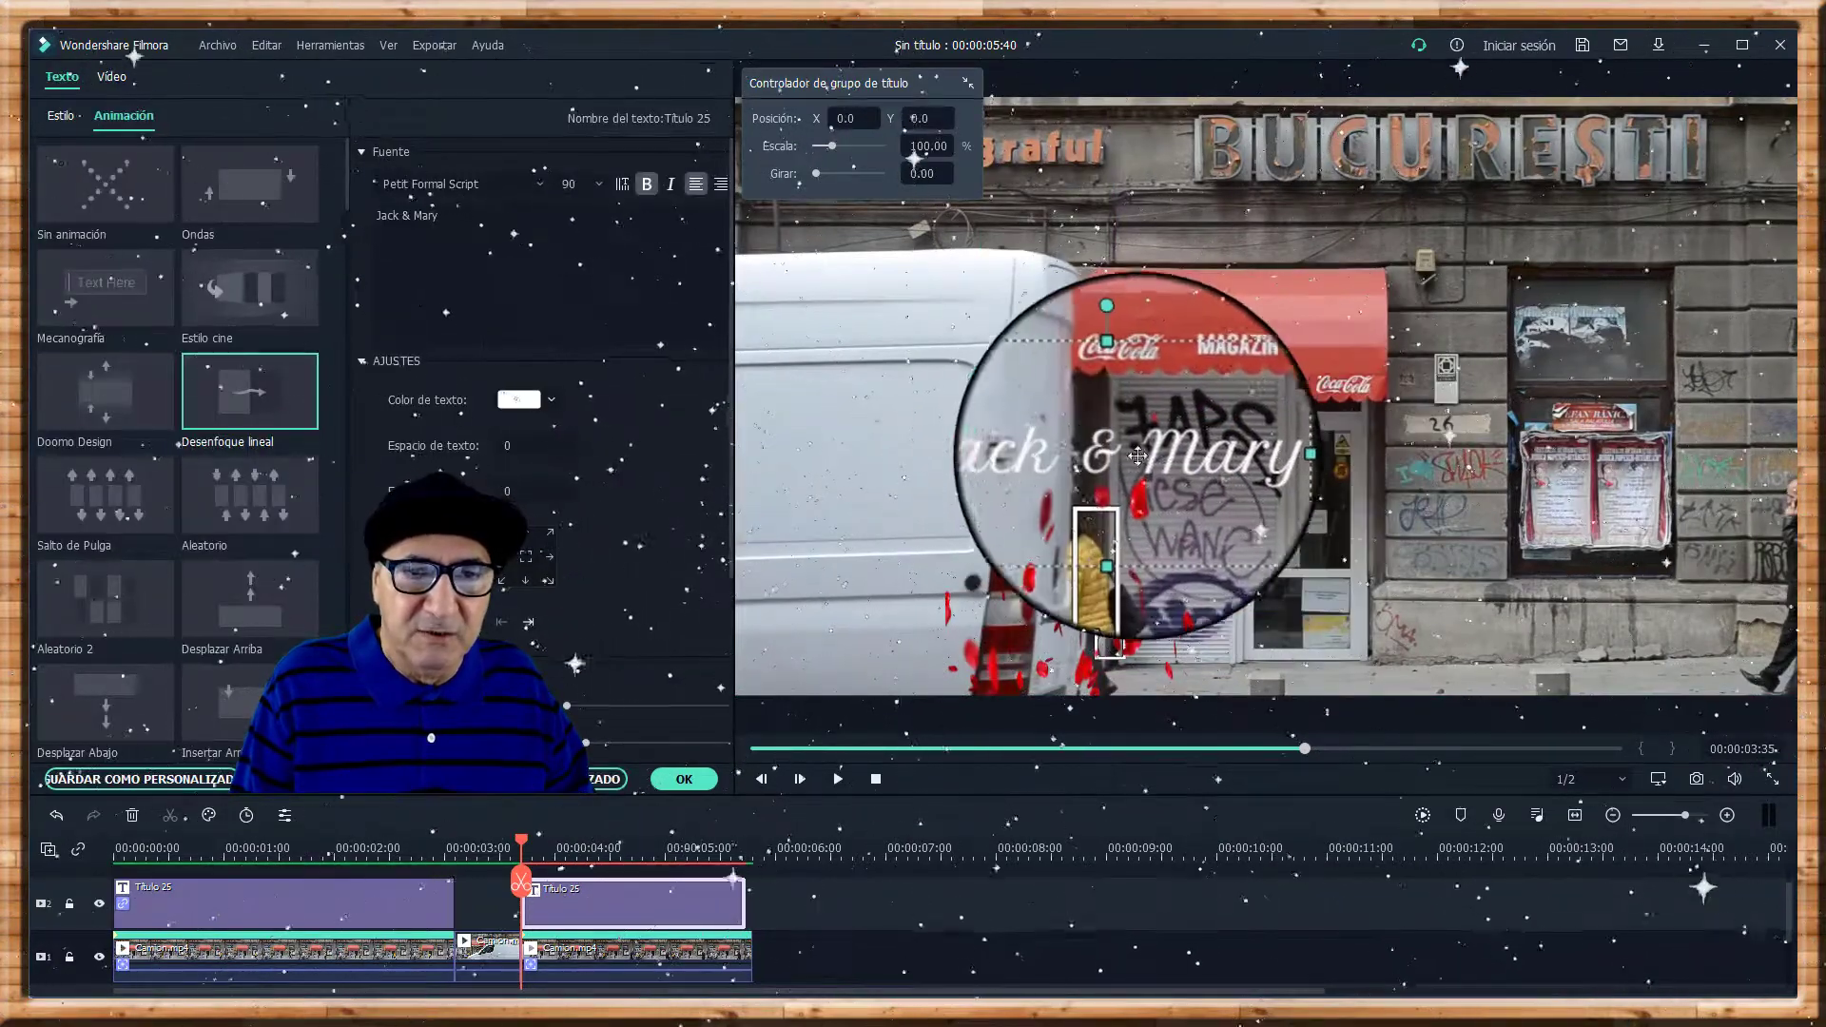
double_click(266, 390)
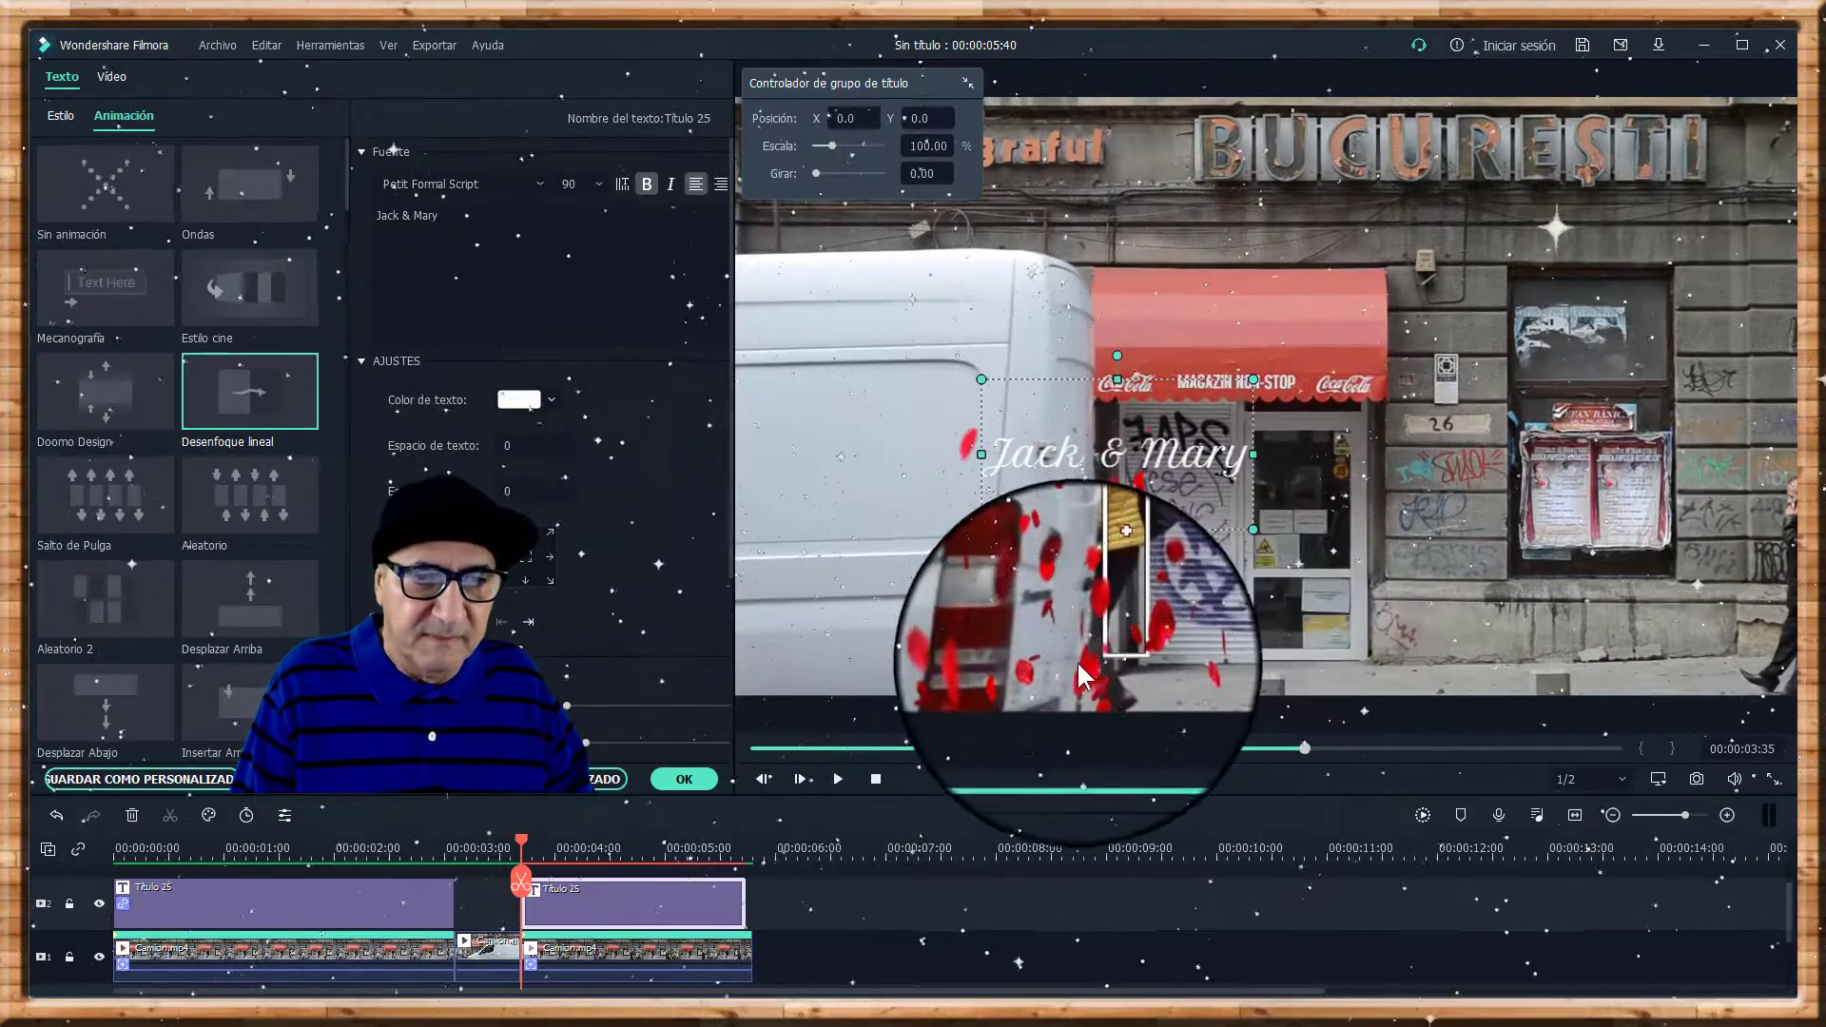
left_click(1044, 659)
left_click_drag(1005, 629, 1061, 632)
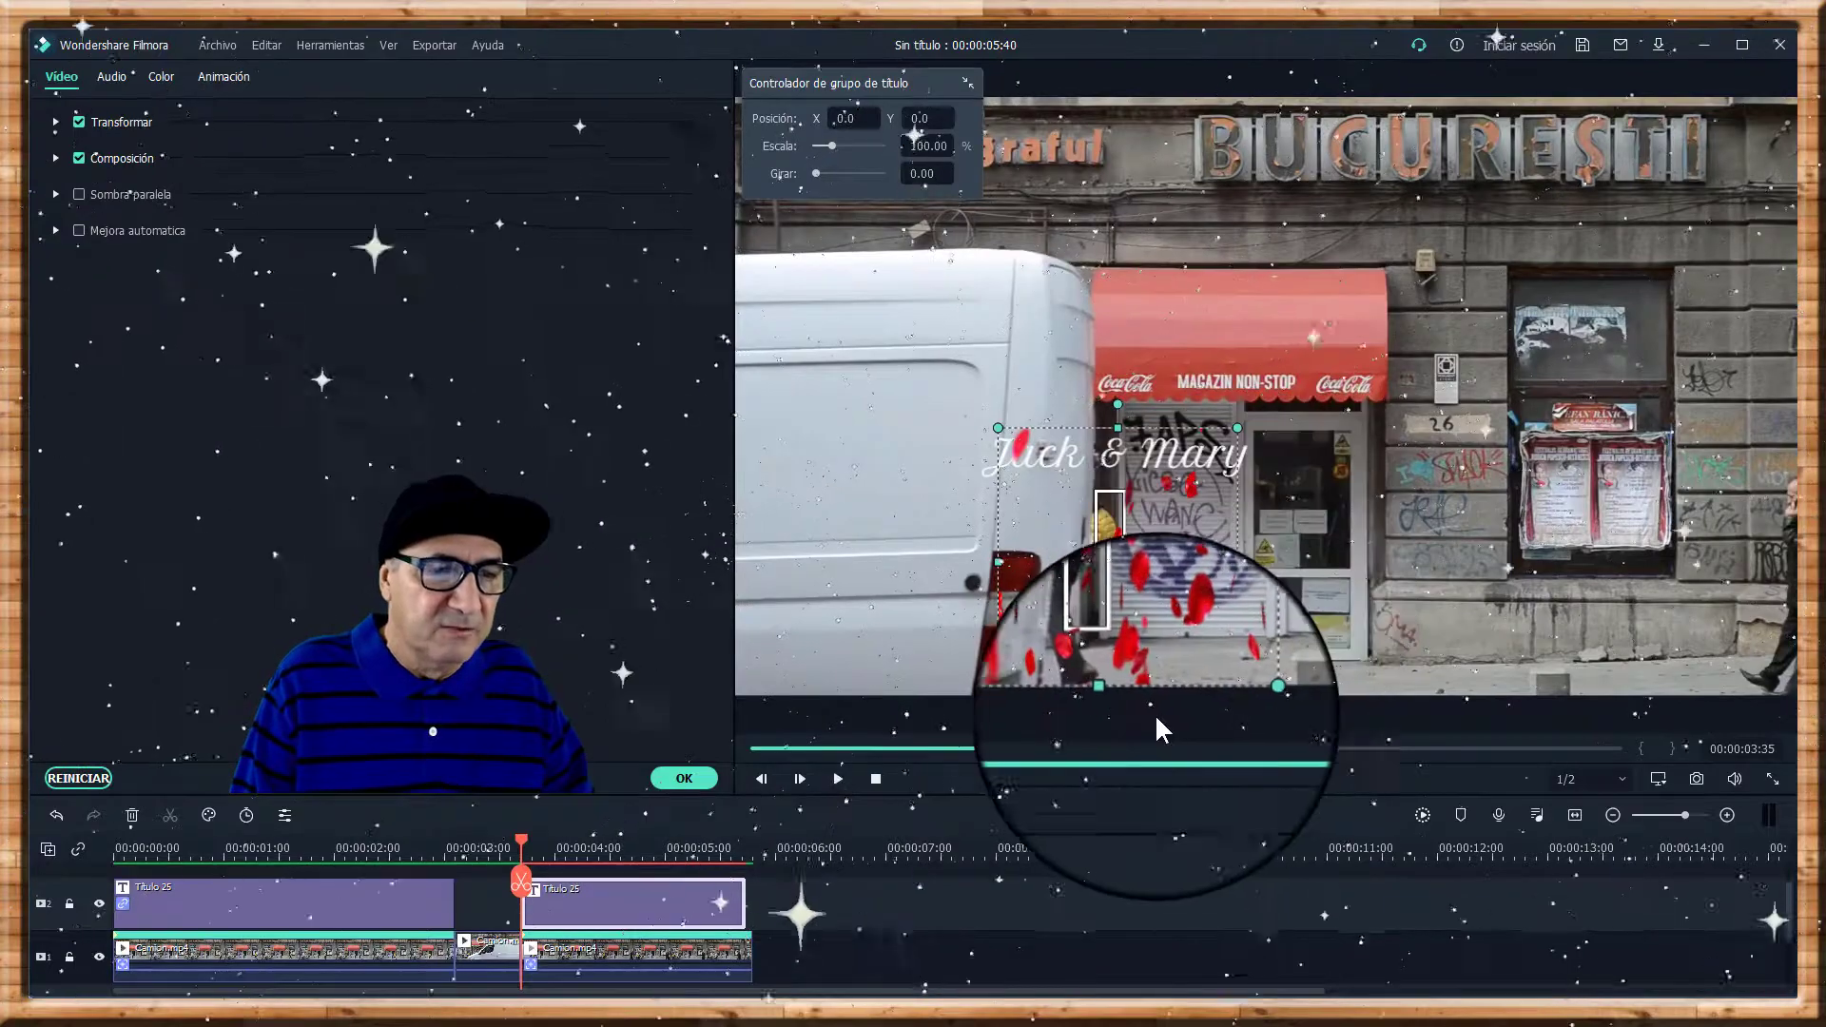
left_click(693, 775)
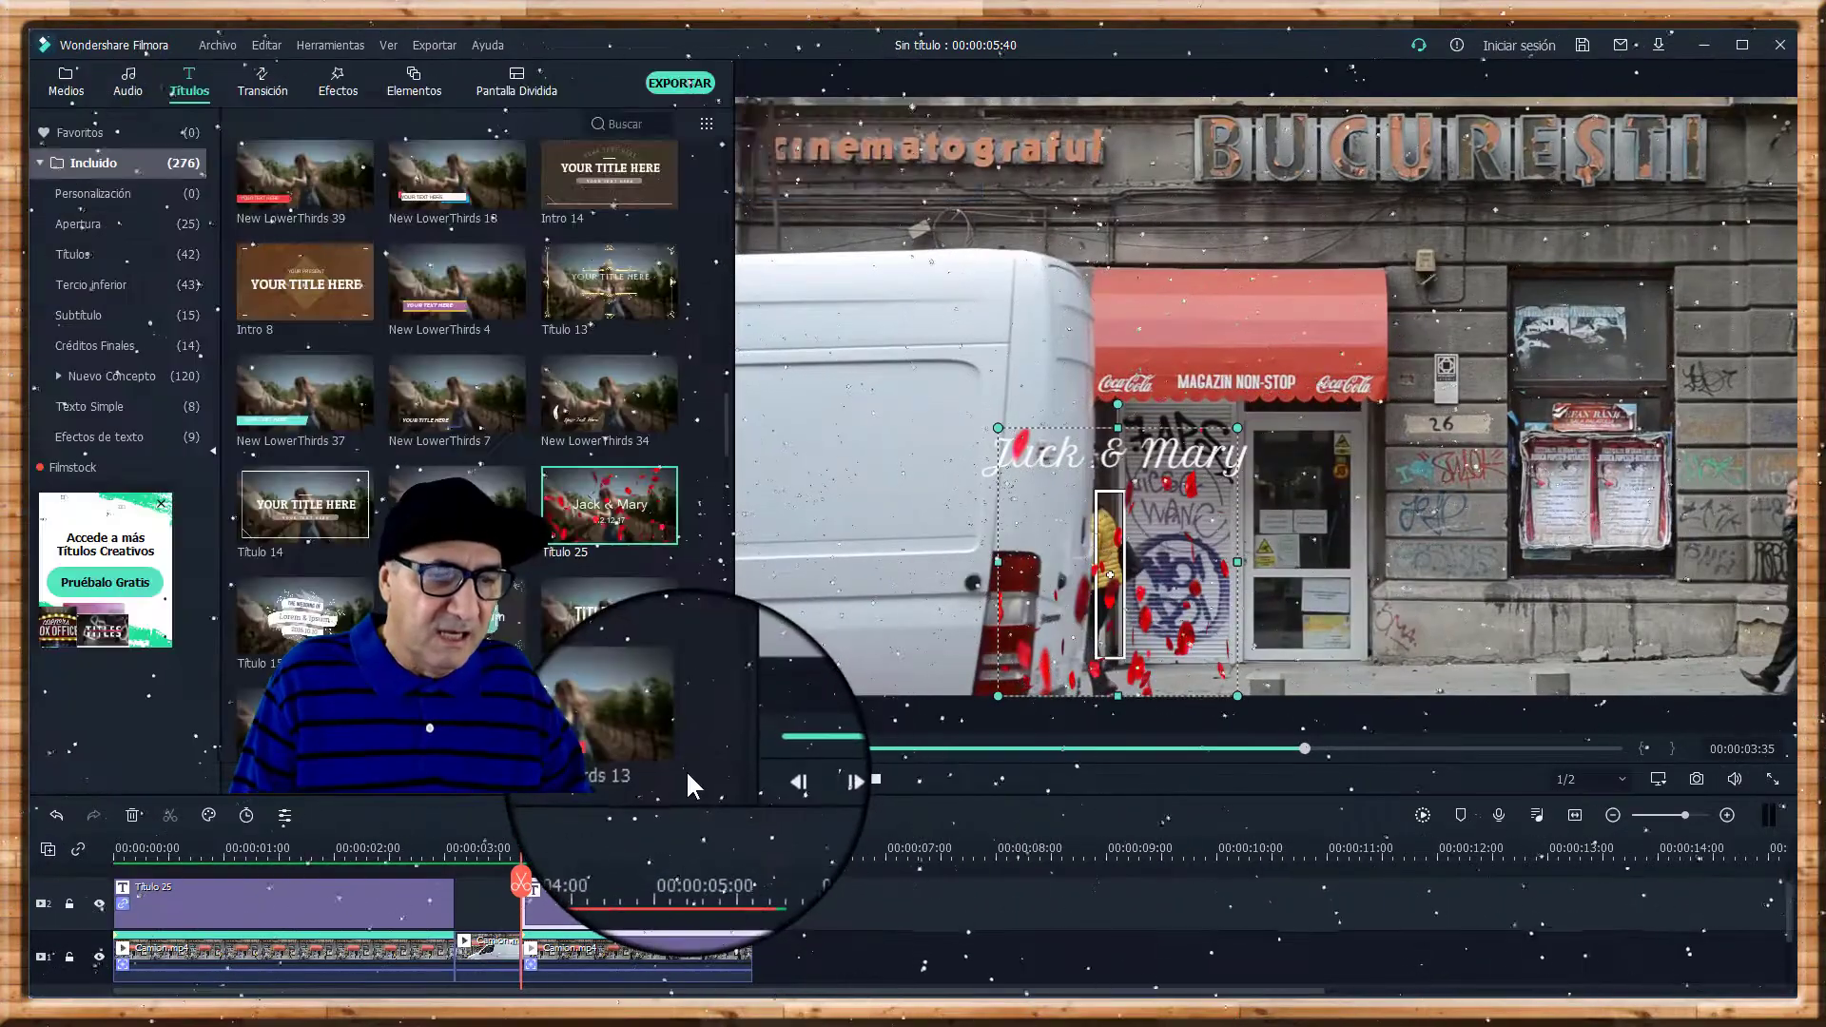
Link the motion tracking of the Camion.mp4 clip after the van passes to Título 25 and hide its tracking frame.
left_click(638, 951)
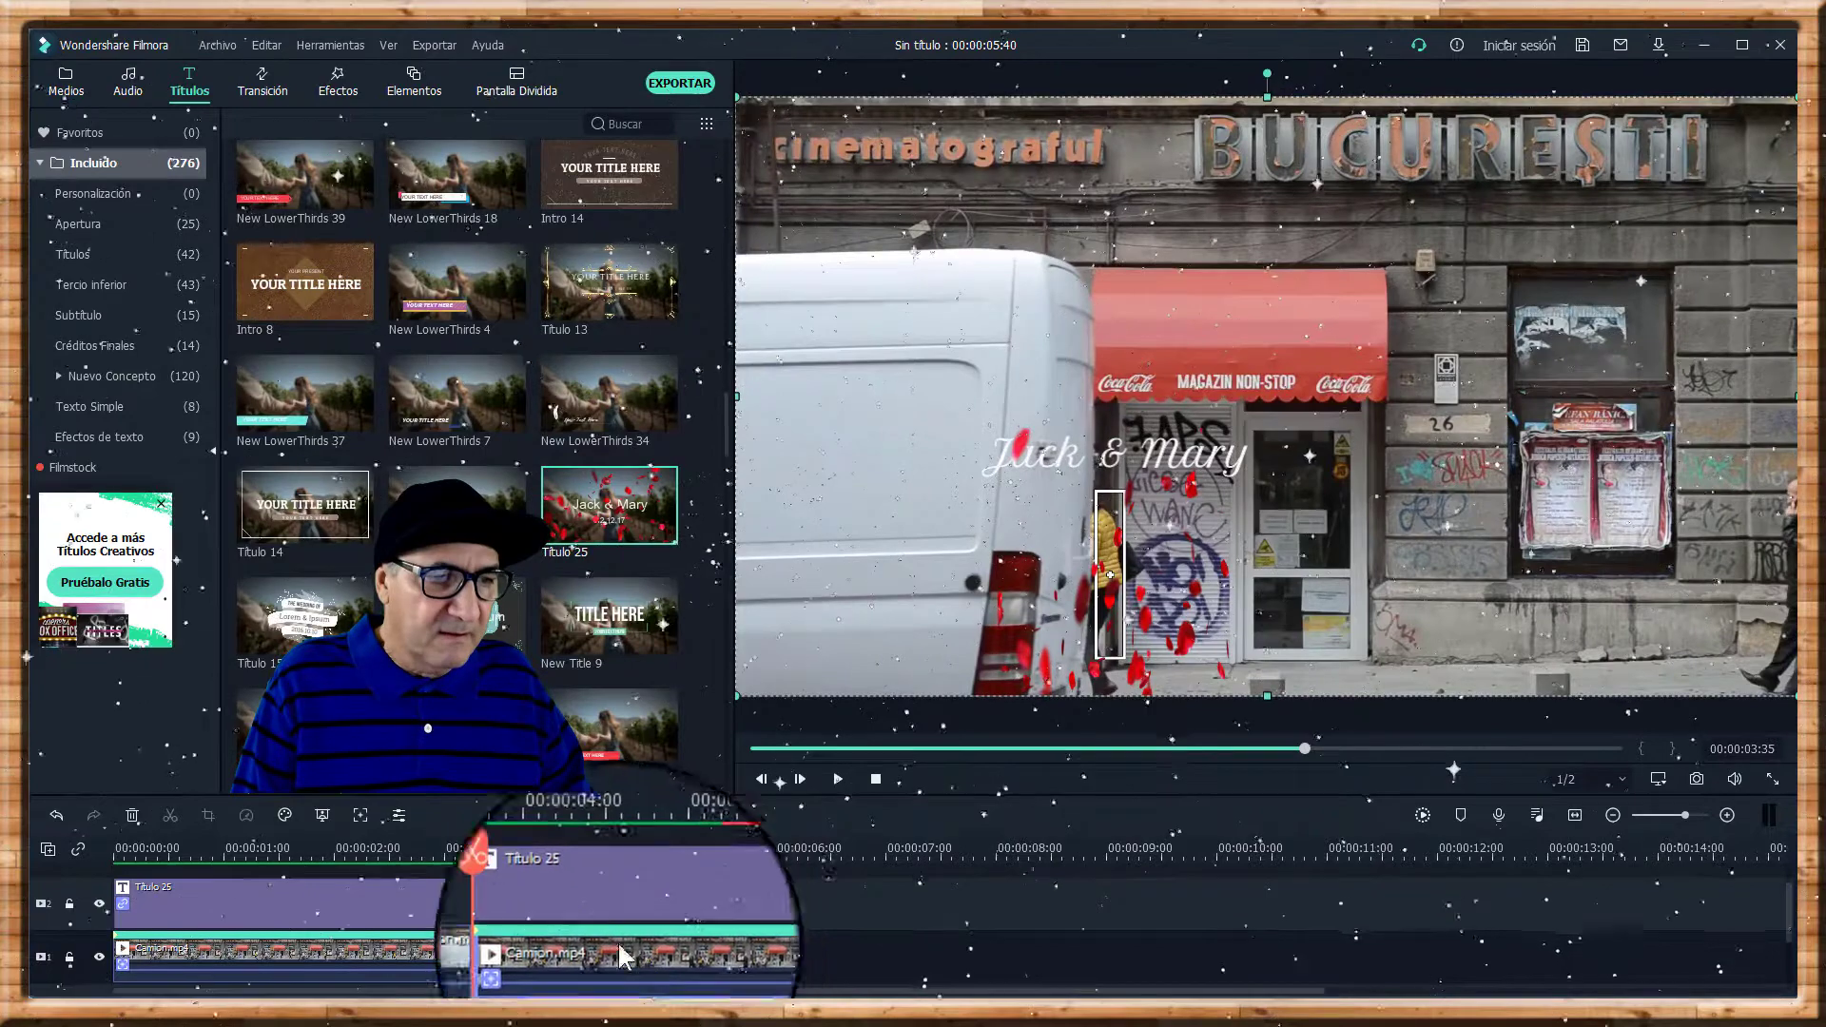
left_click(360, 816)
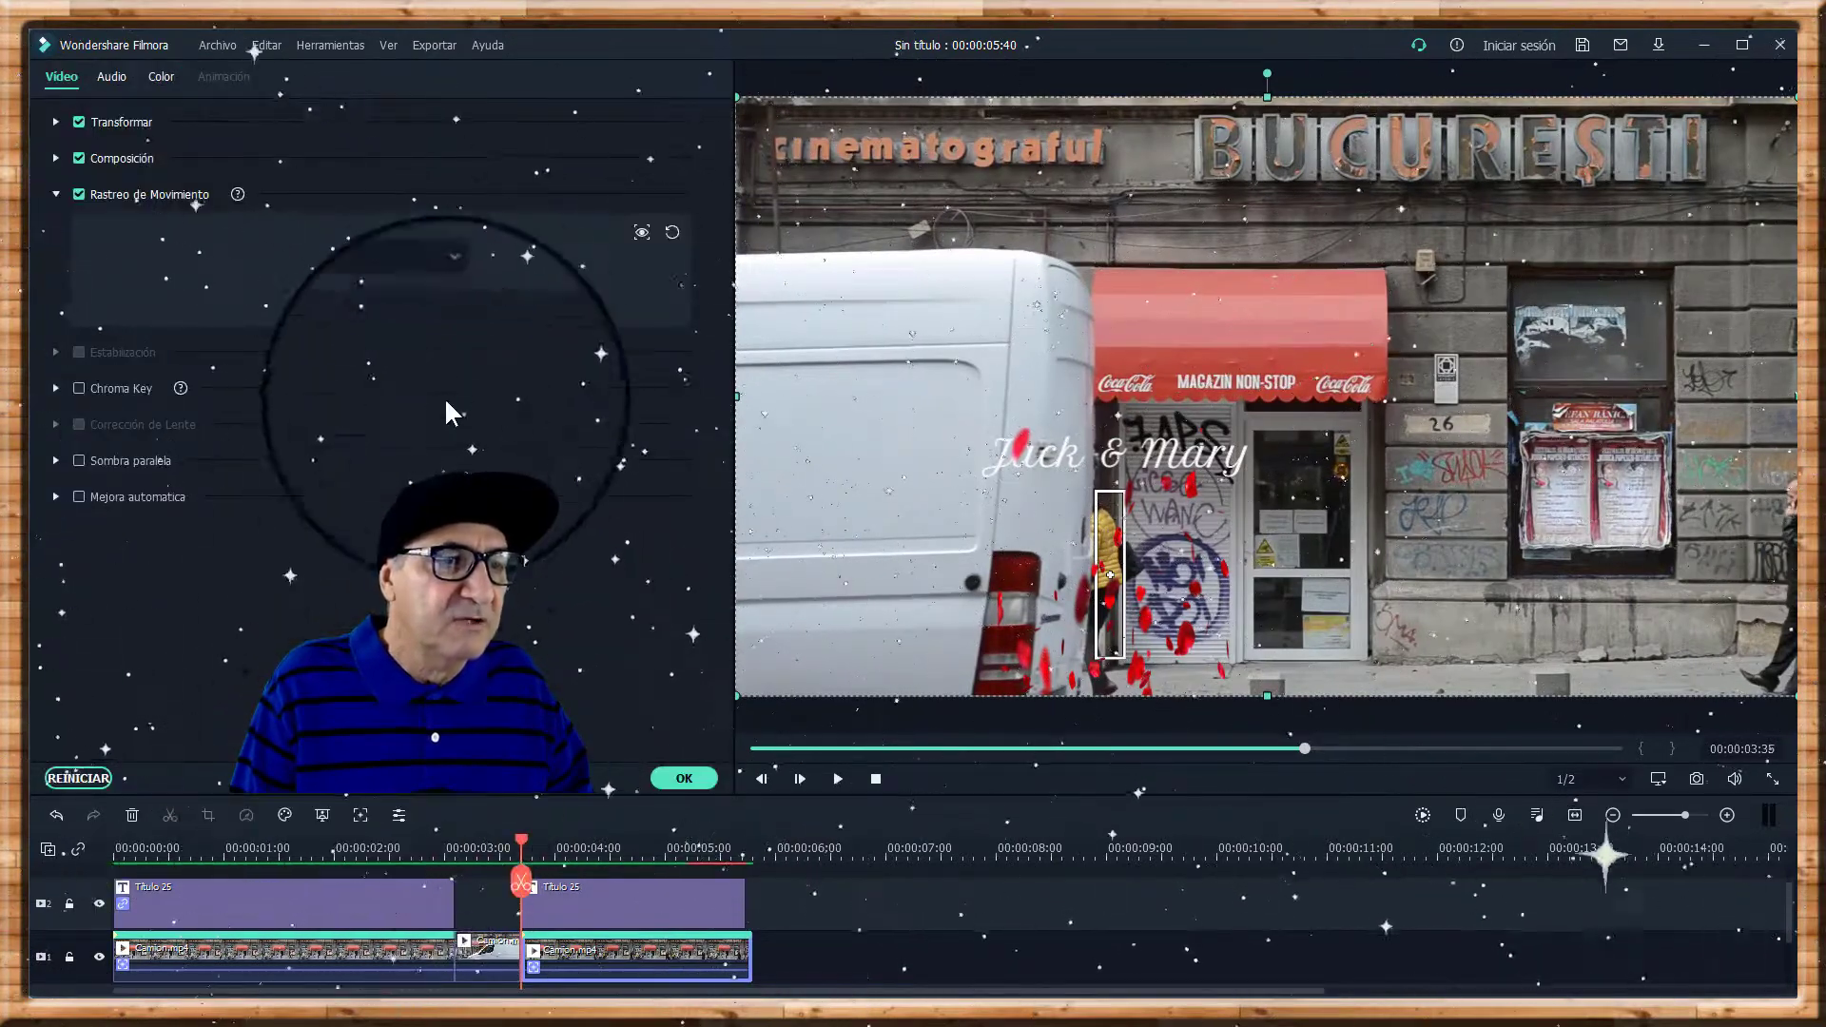
left_click(450, 306)
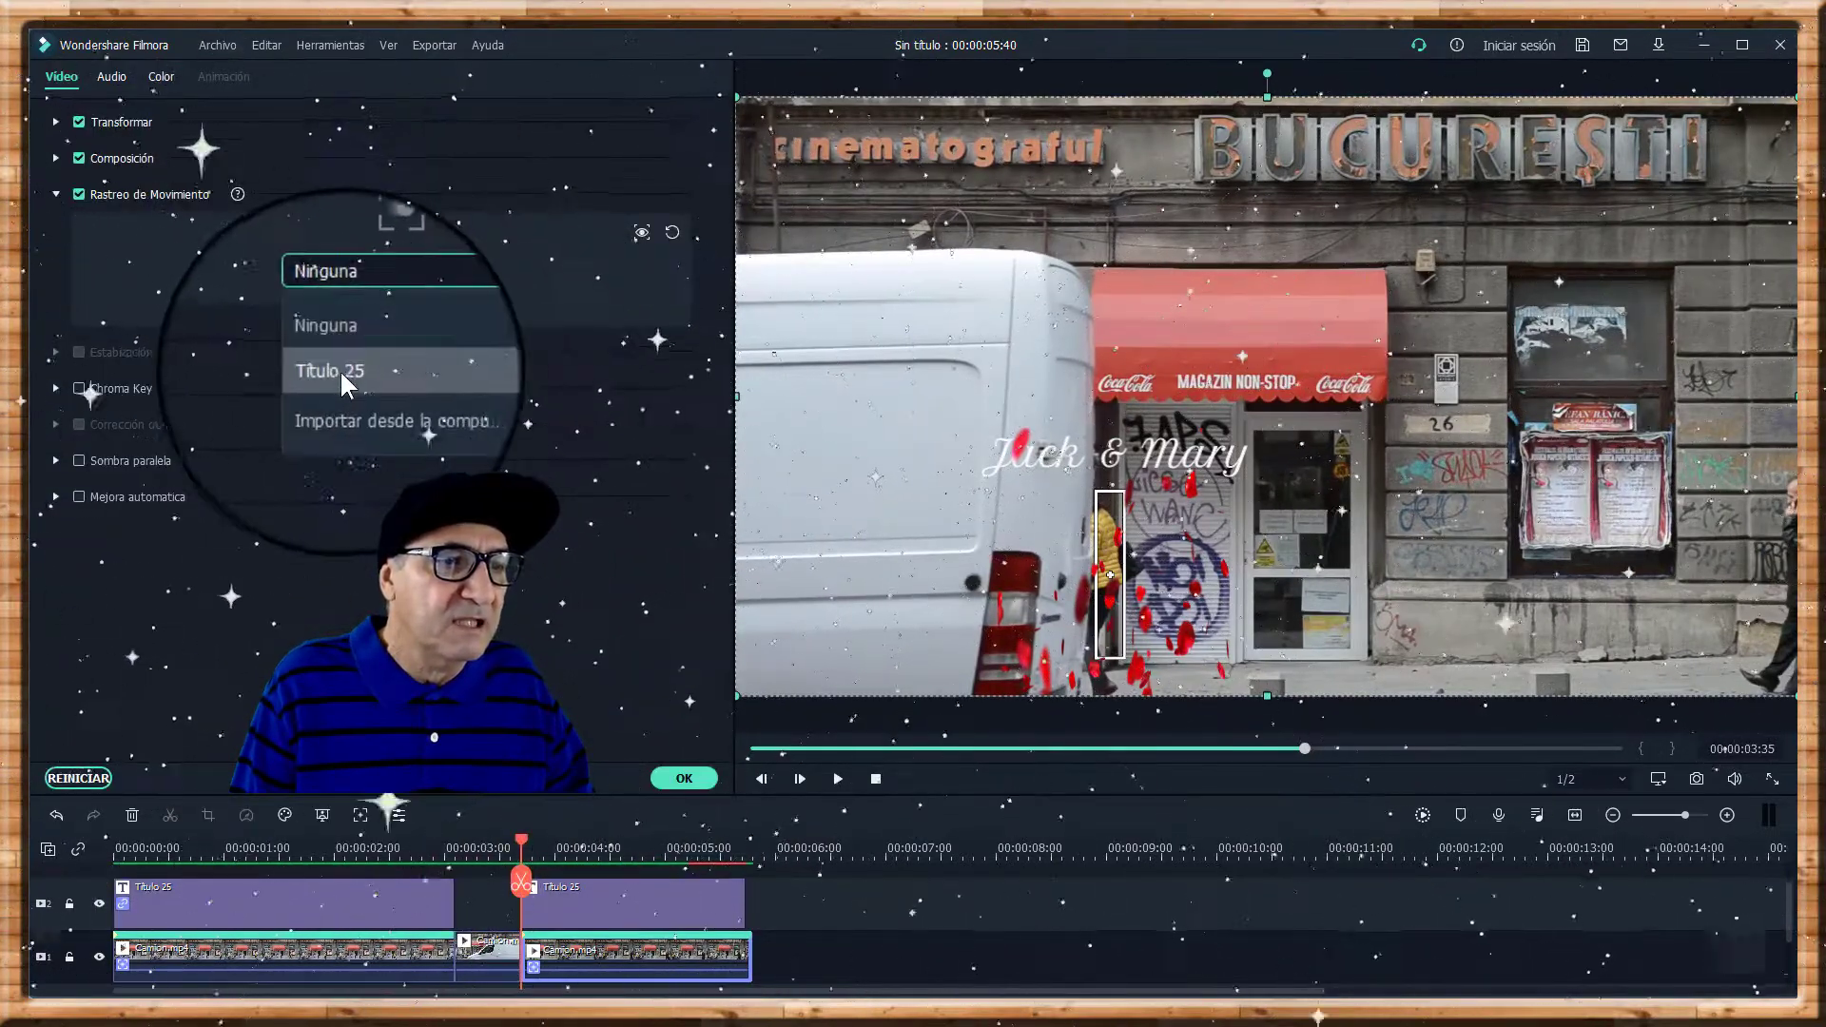
left_click(337, 369)
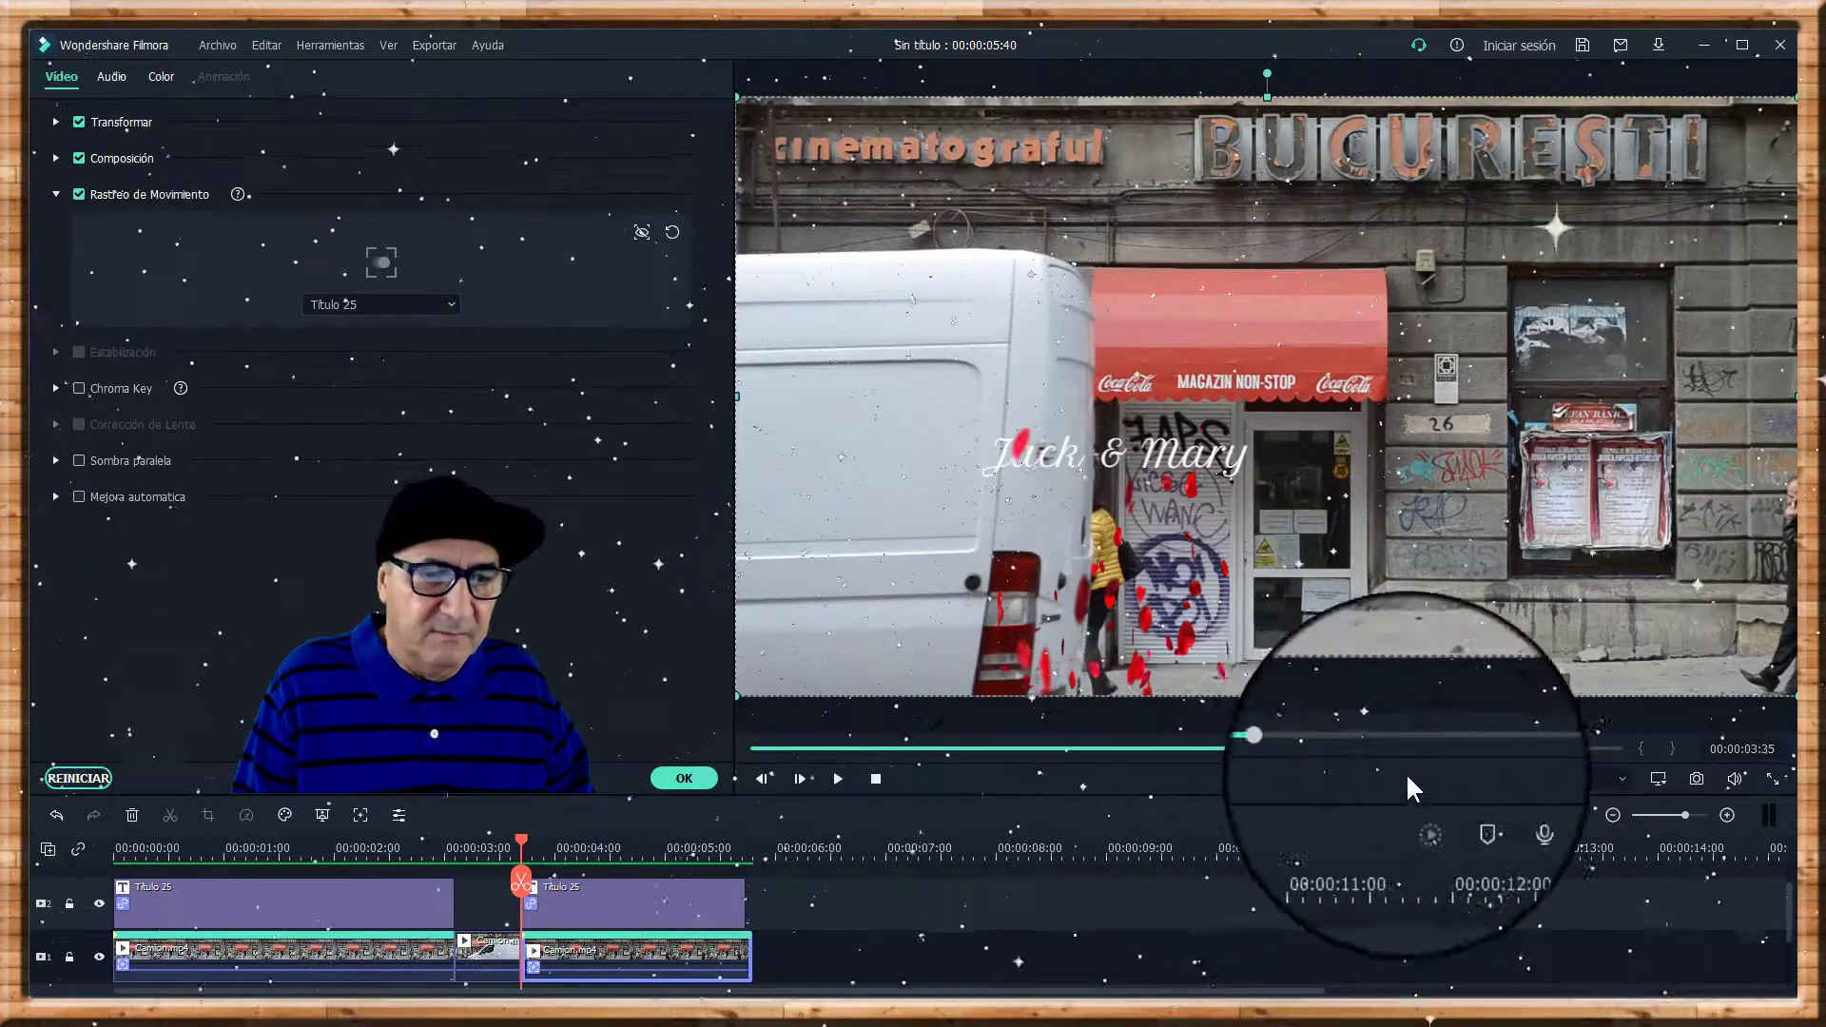
Play the whole video from the beginning, and return the playhead to just after the second title starts.
left_click(877, 772)
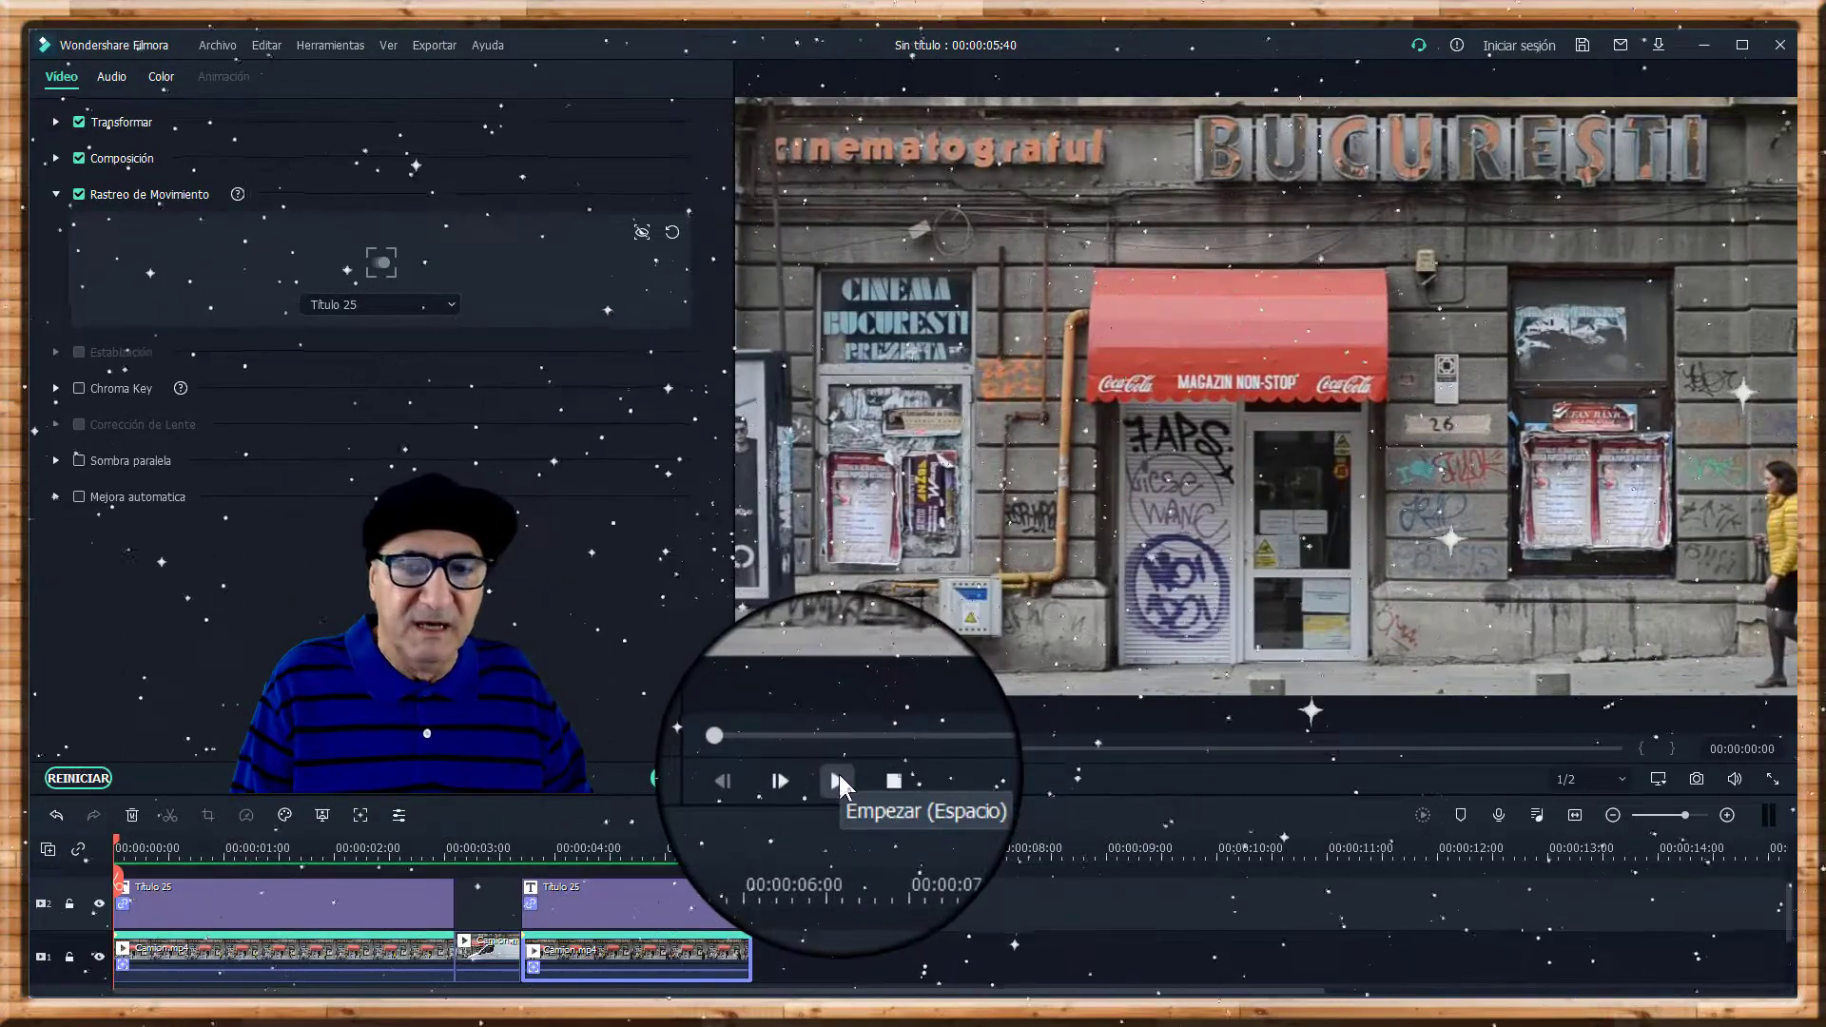
left_click(837, 773)
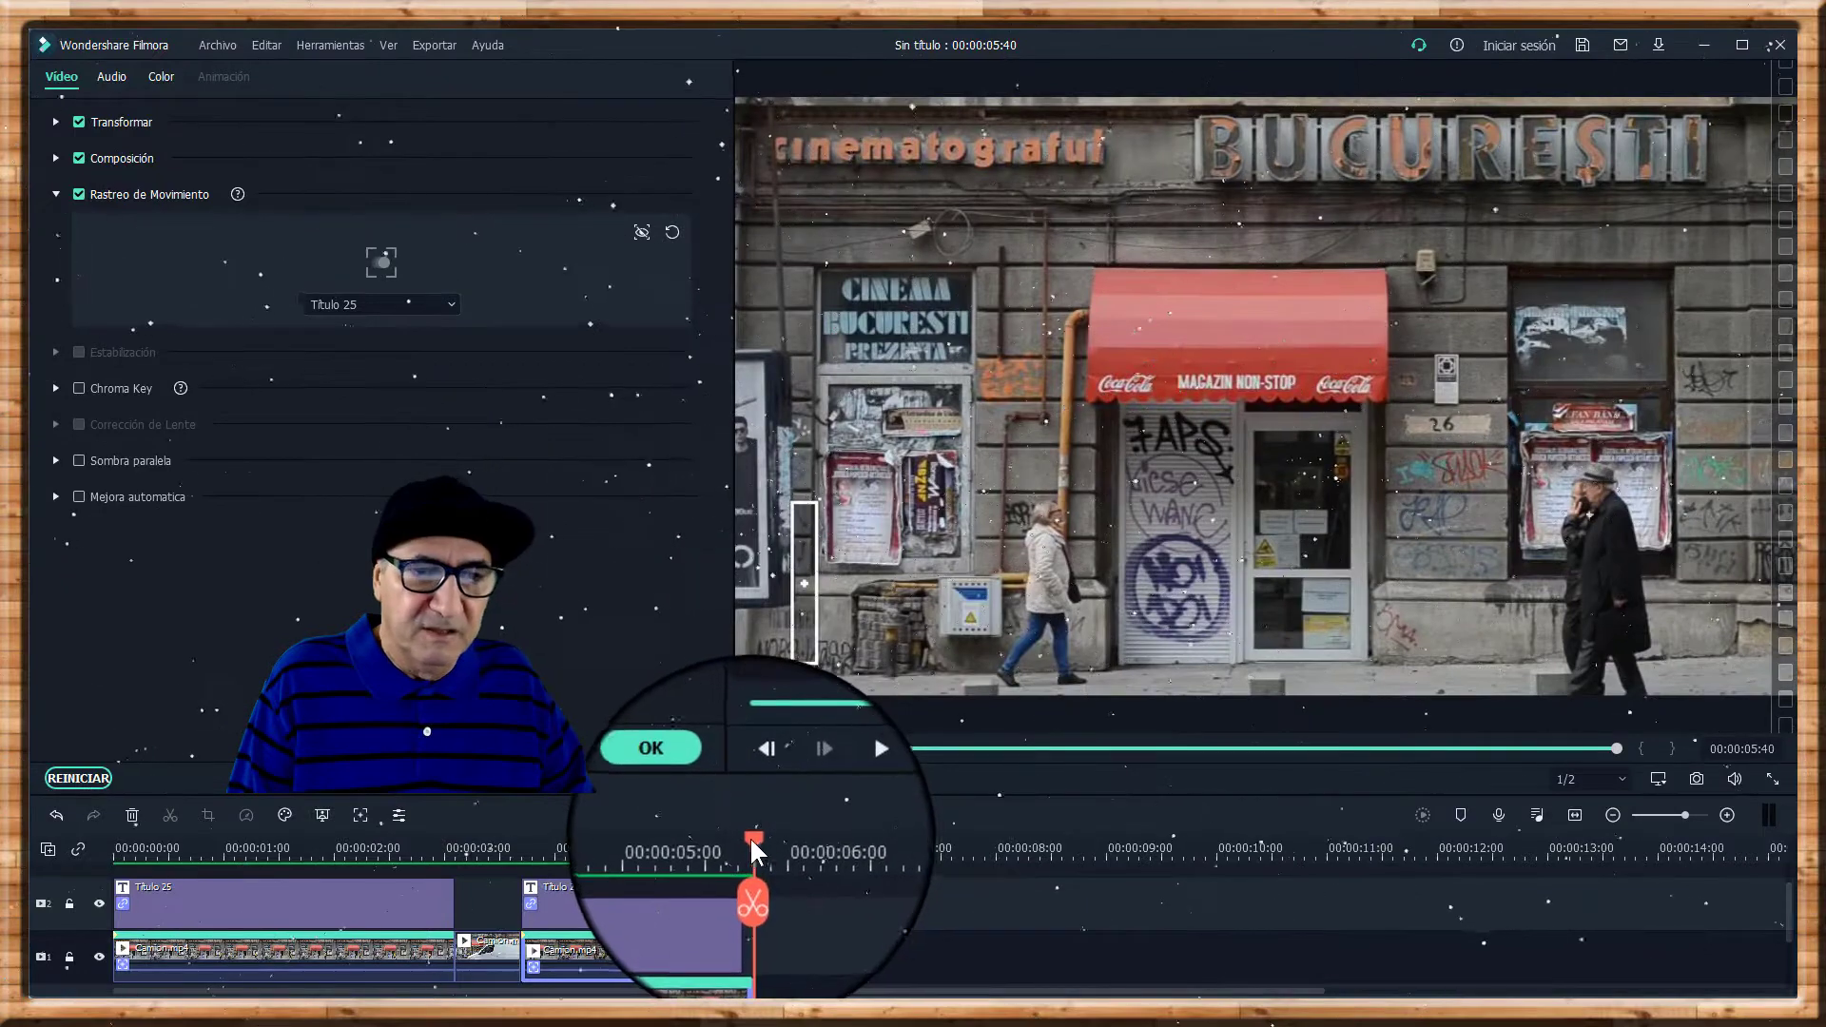
left_click_drag(751, 853, 525, 795)
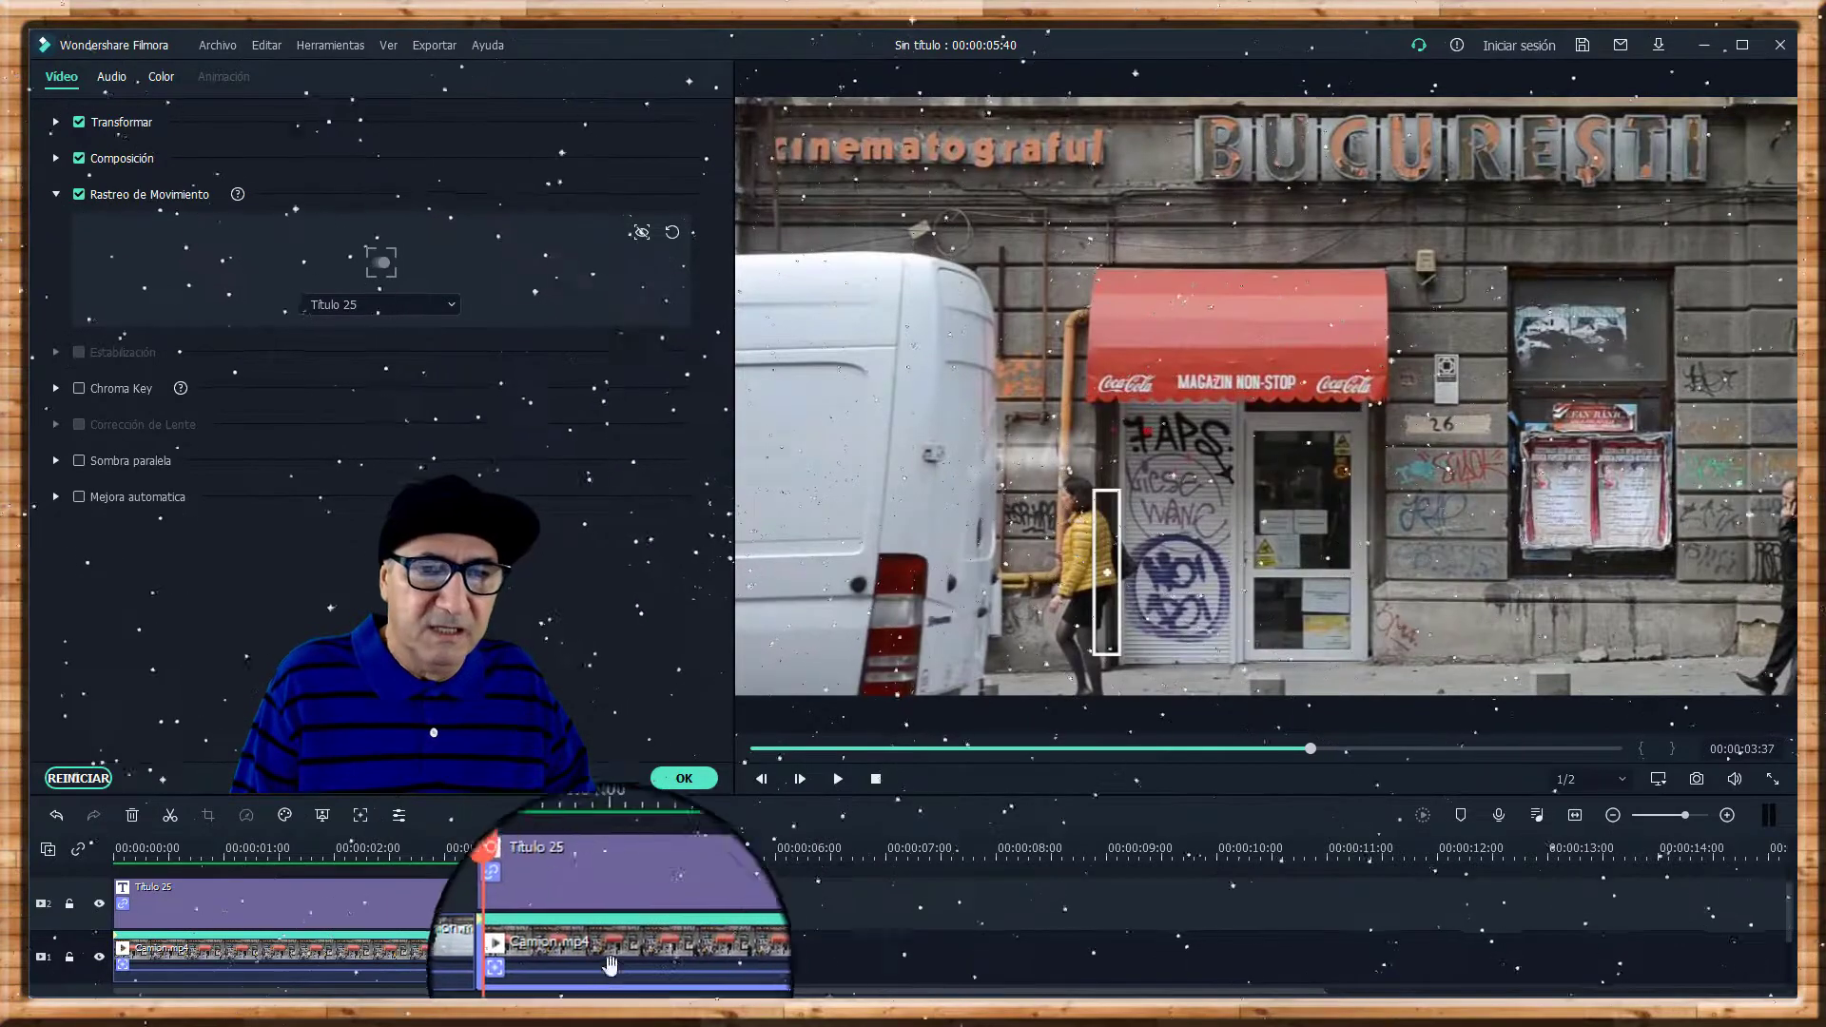
Reopen the second Título 25 clip and try moving its petal animation left, between the van and the woman.
double_click(631, 899)
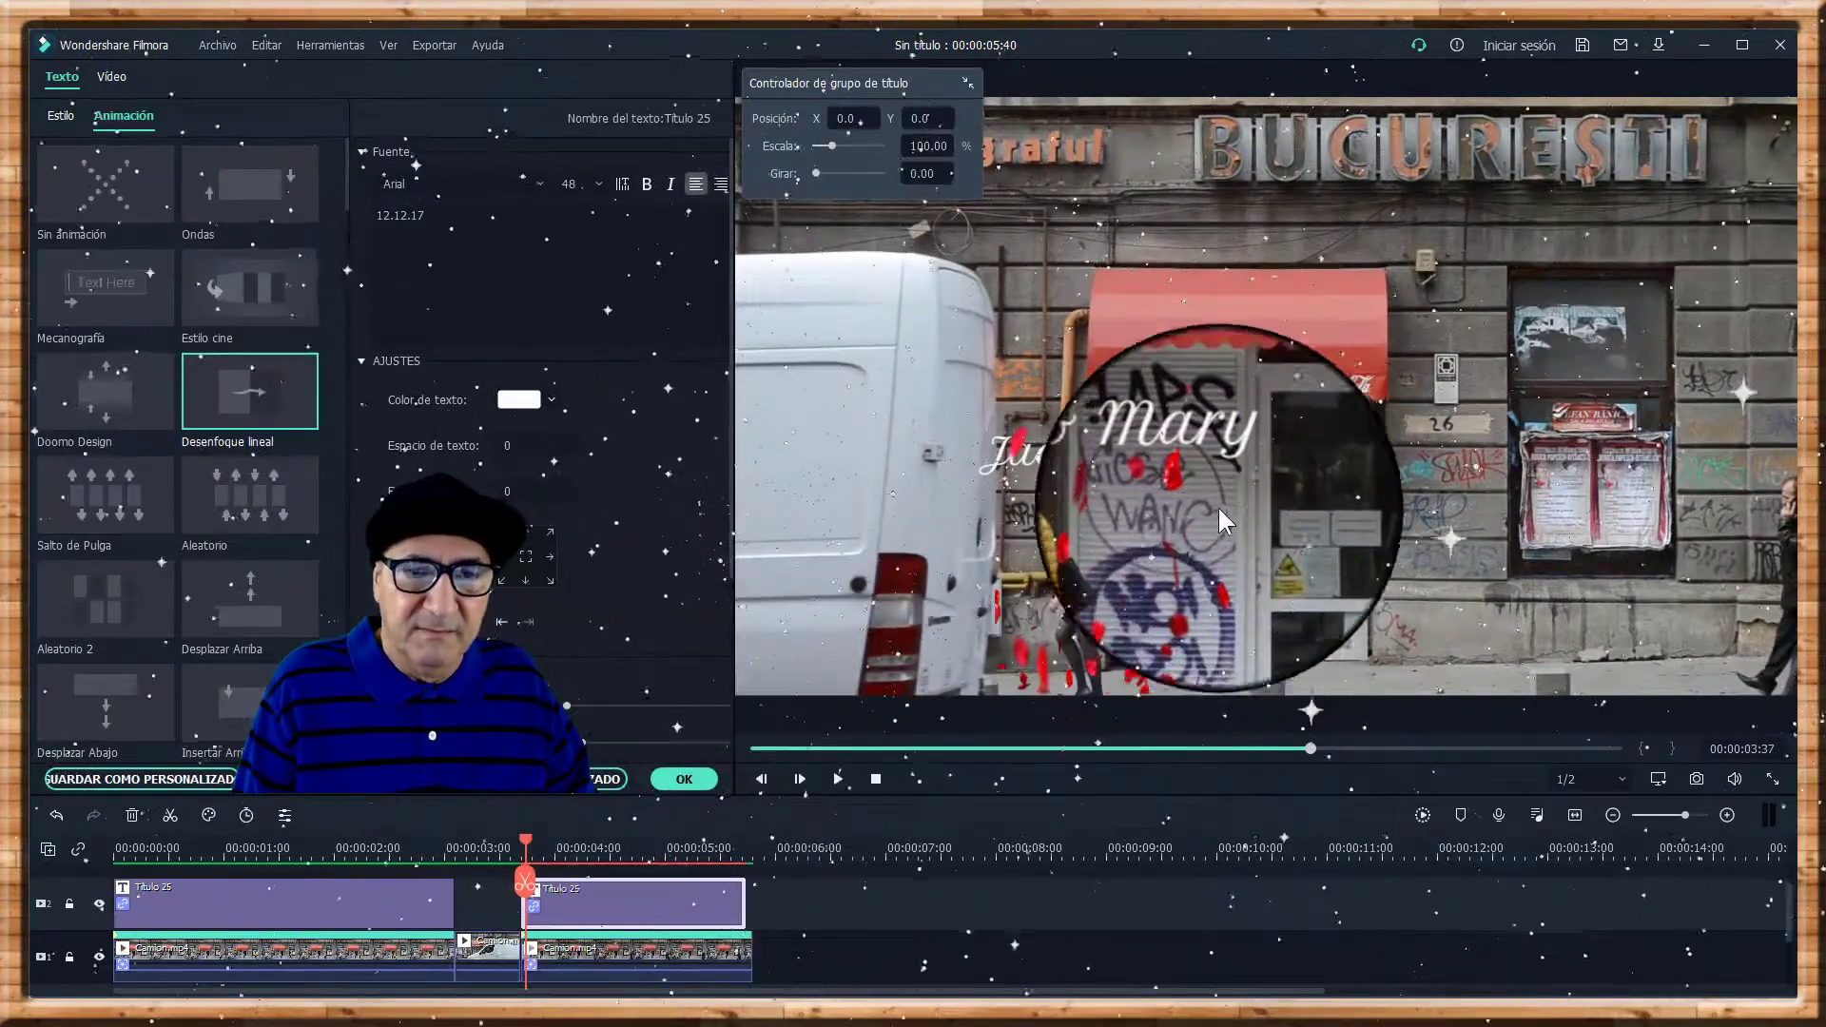
left_click(1173, 591)
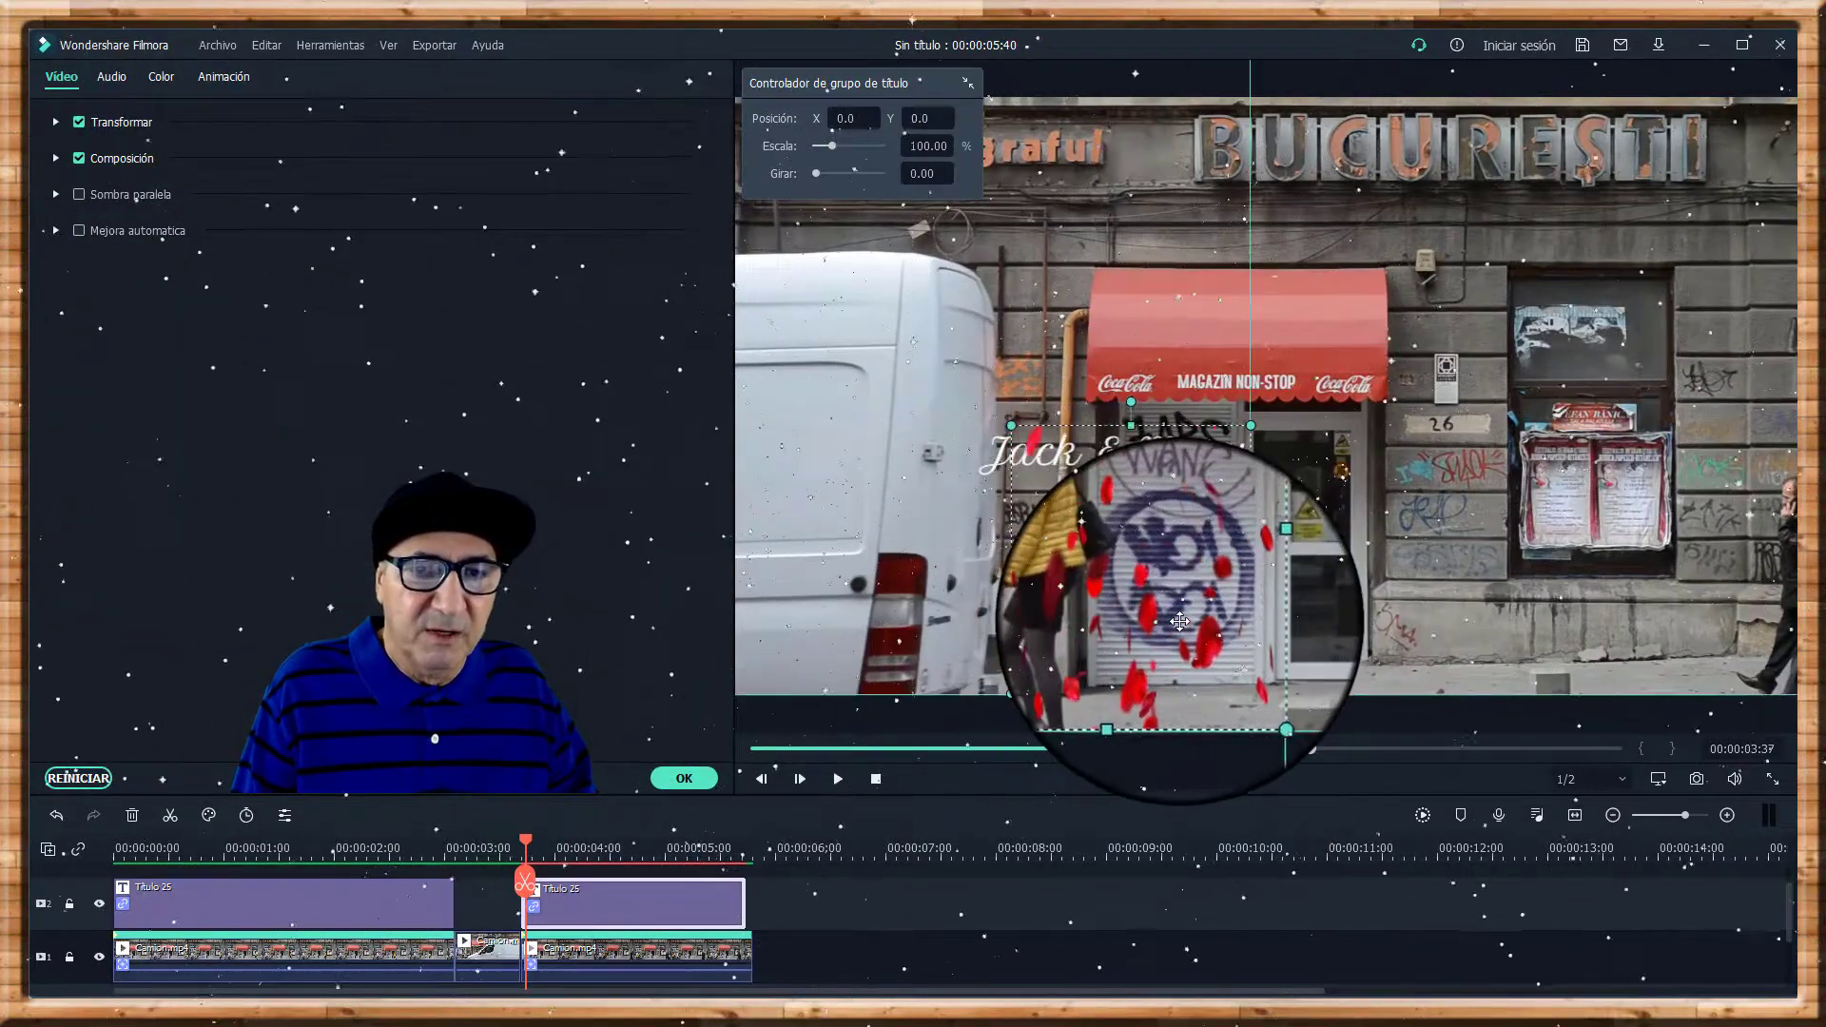
left_click_drag(1087, 611, 1045, 628)
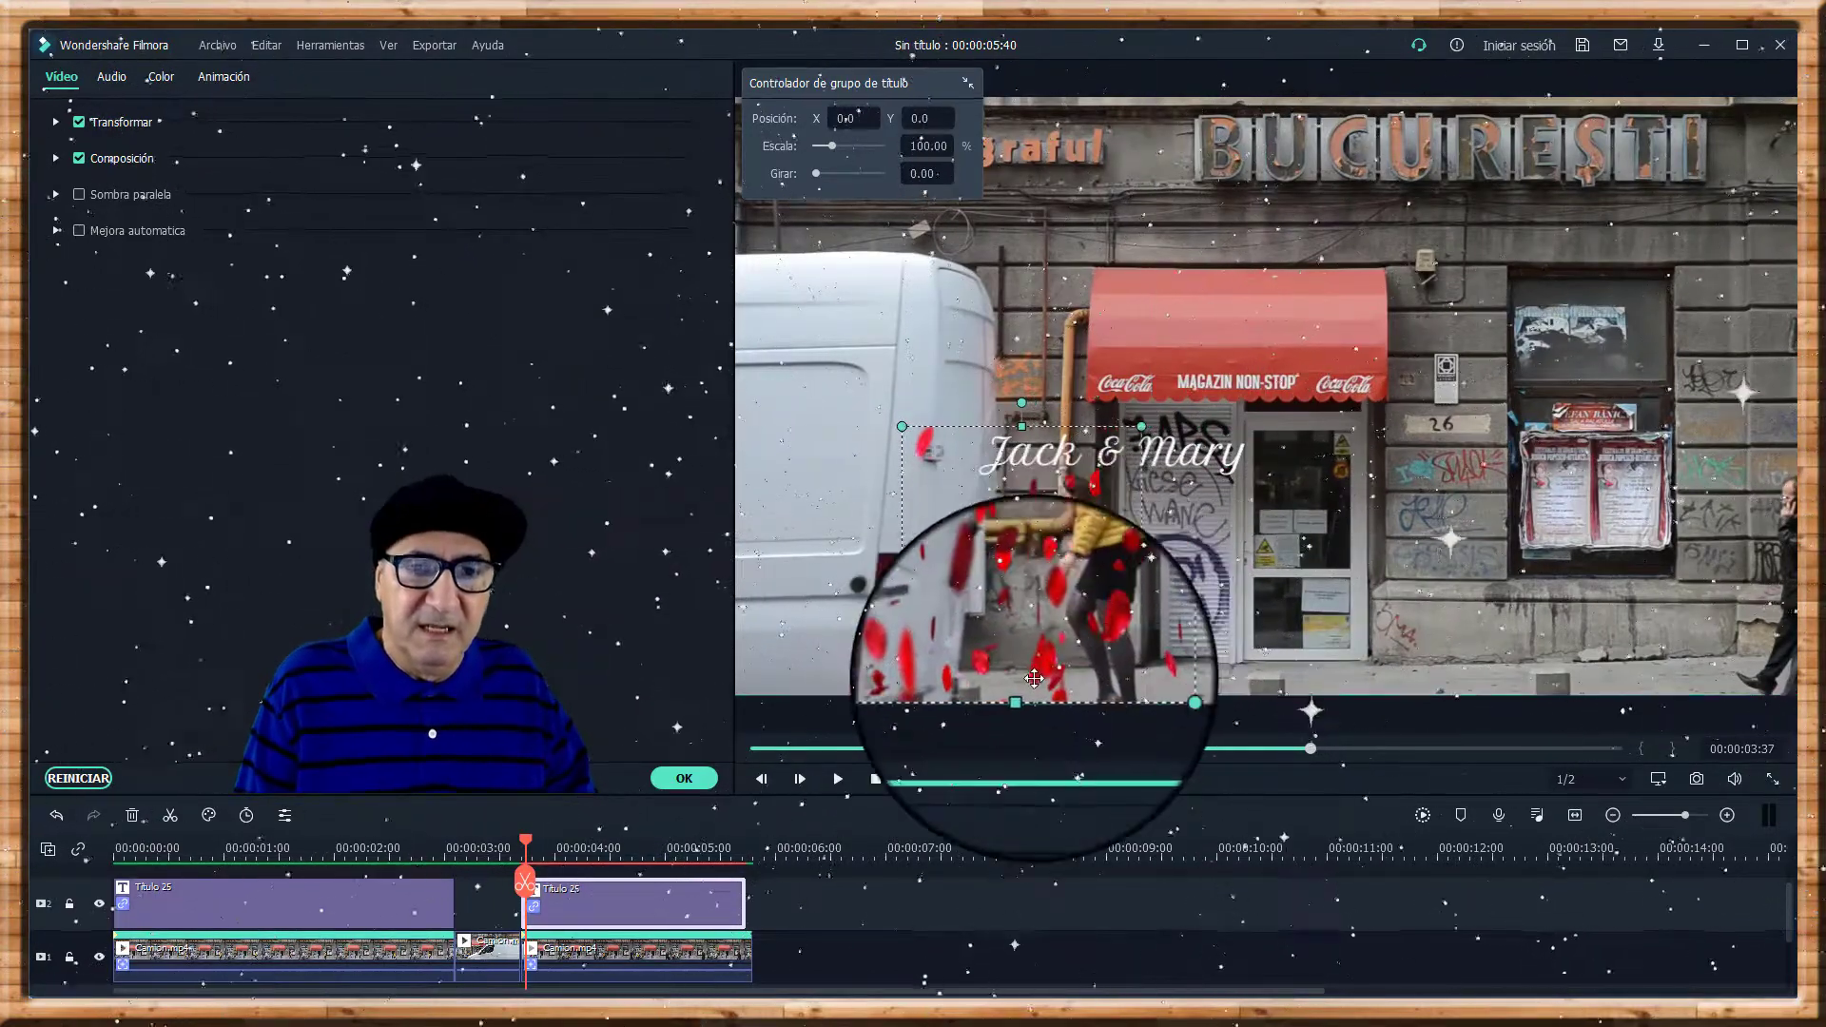
double_click(1231, 452)
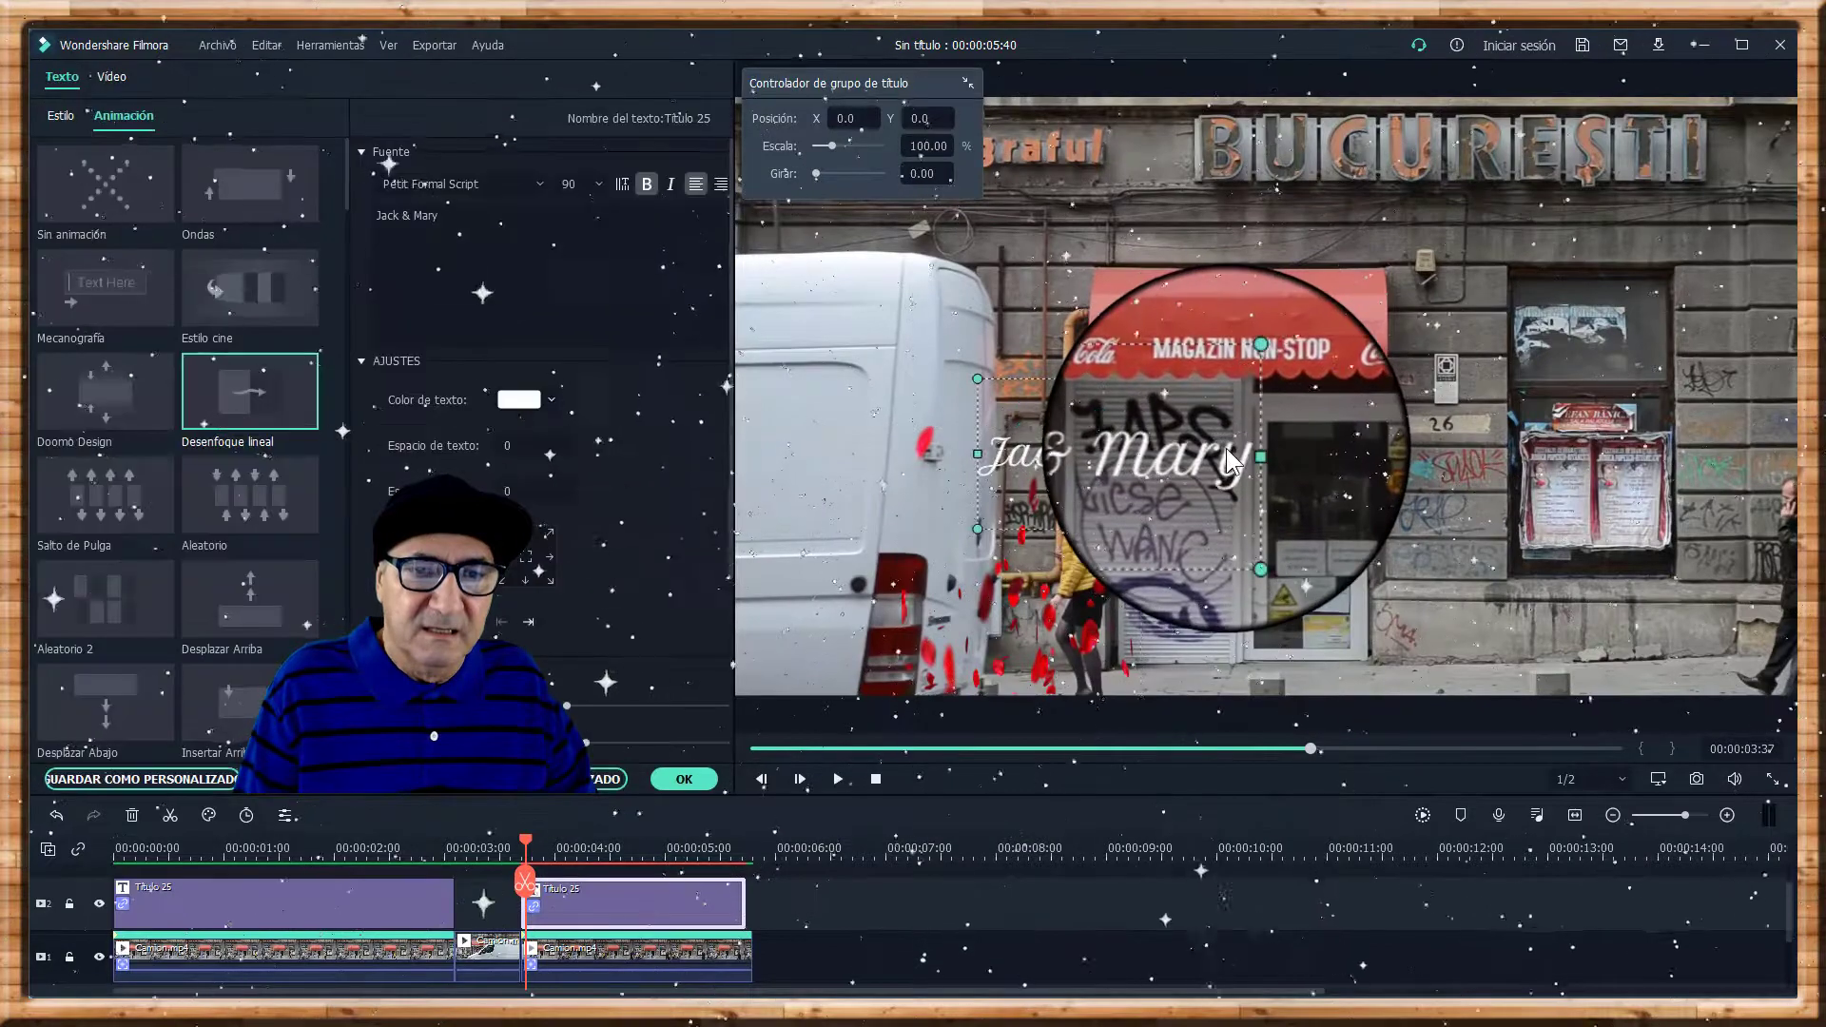
Show the last video clip's tracking frame and lower the second title's "Jack & Mary" text closer to the frame.
left_click(648, 951)
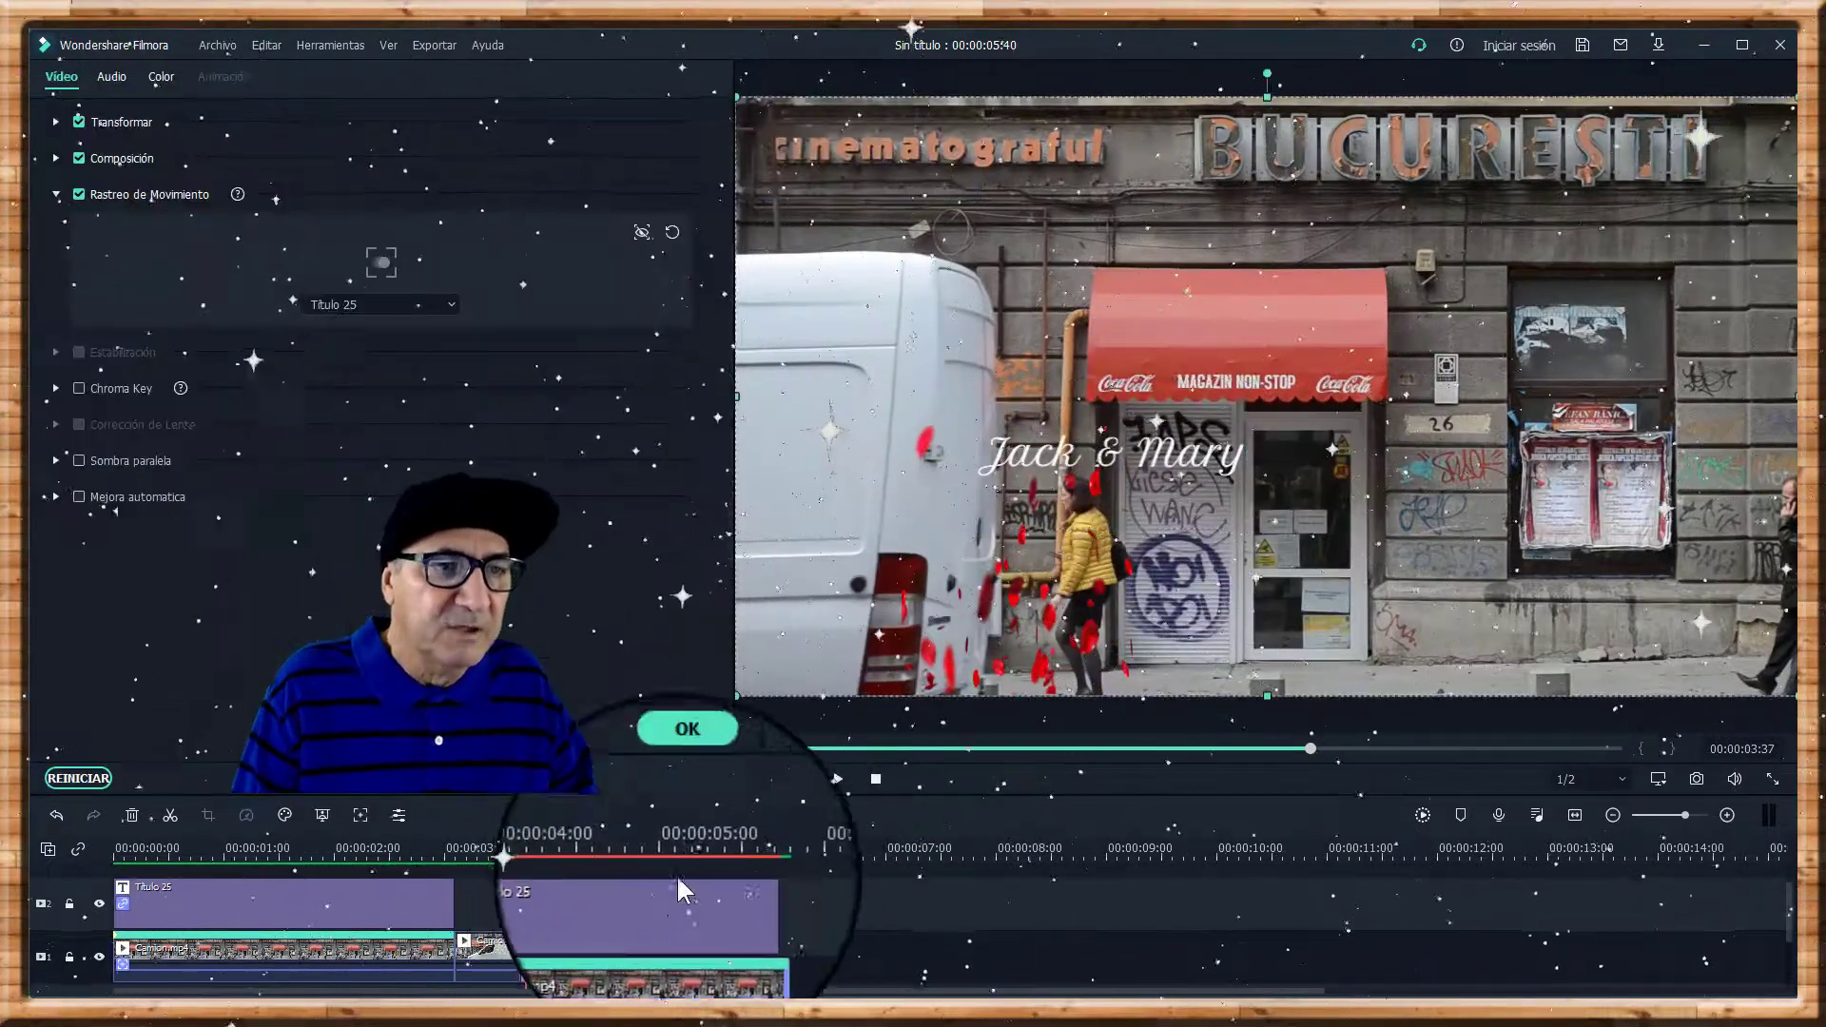
left_click(643, 232)
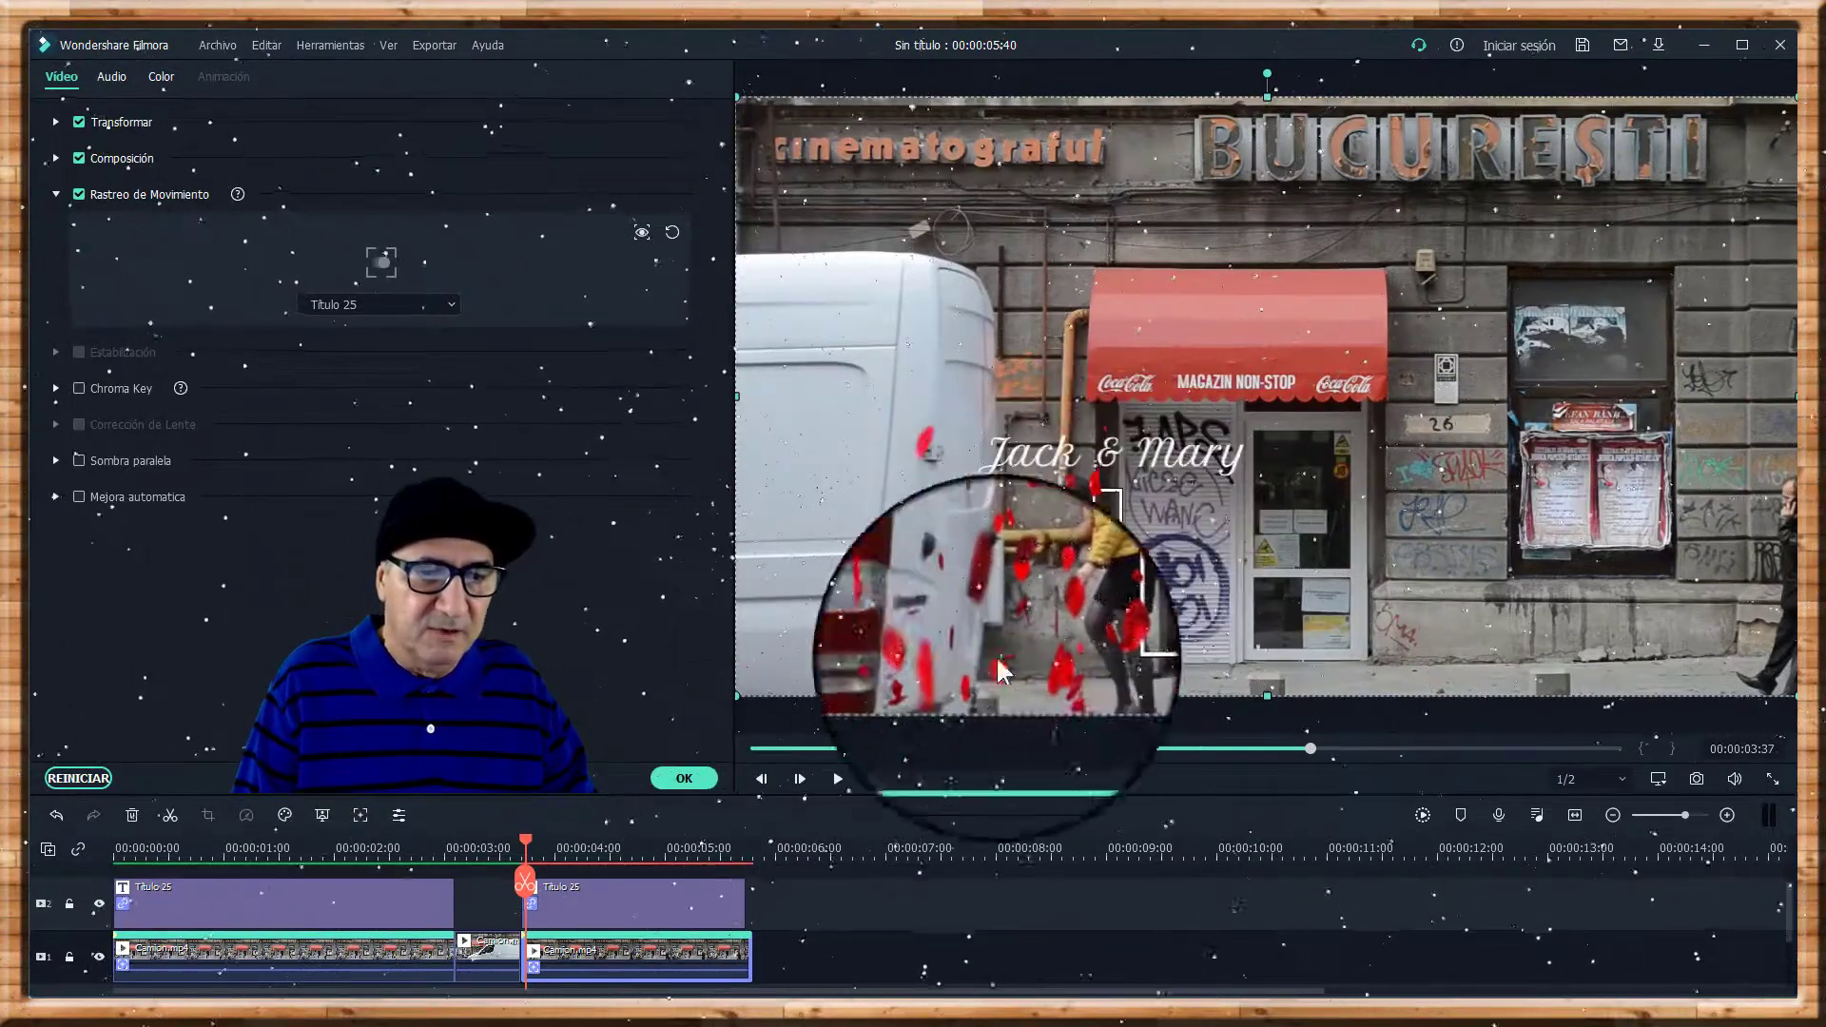
double_click(654, 902)
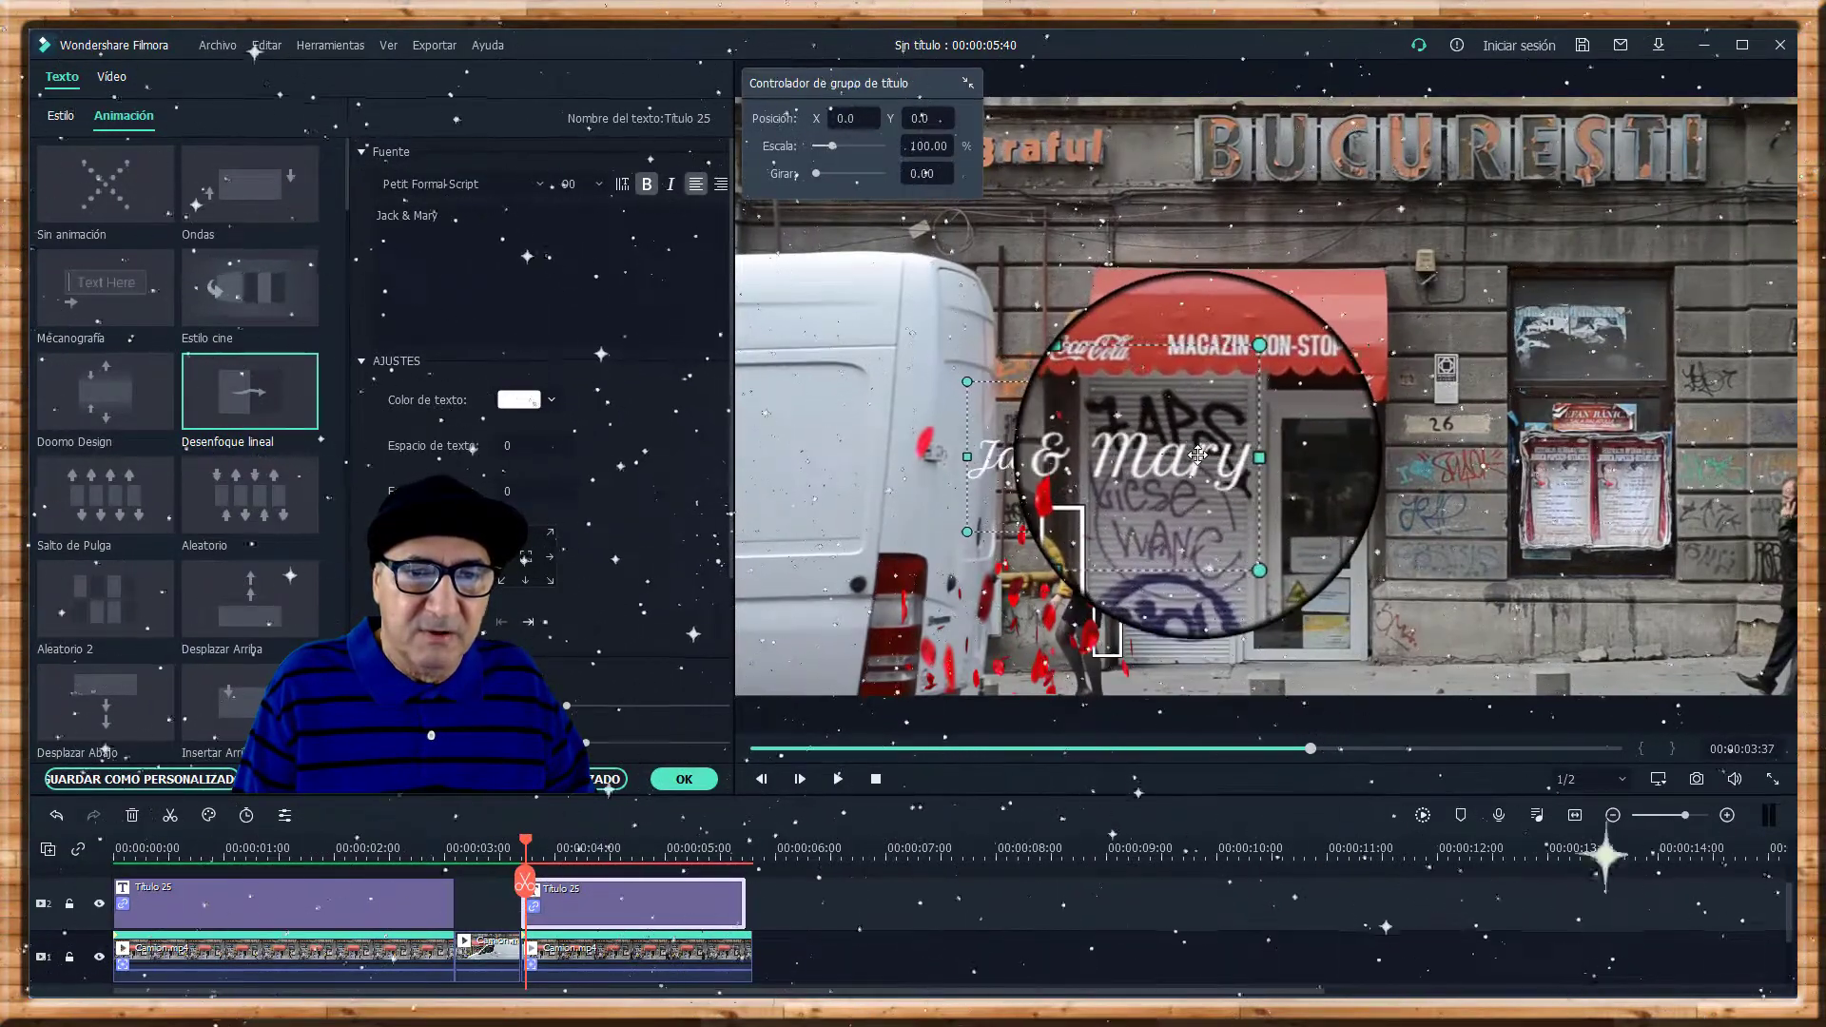
left_click_drag(1199, 456, 1200, 462)
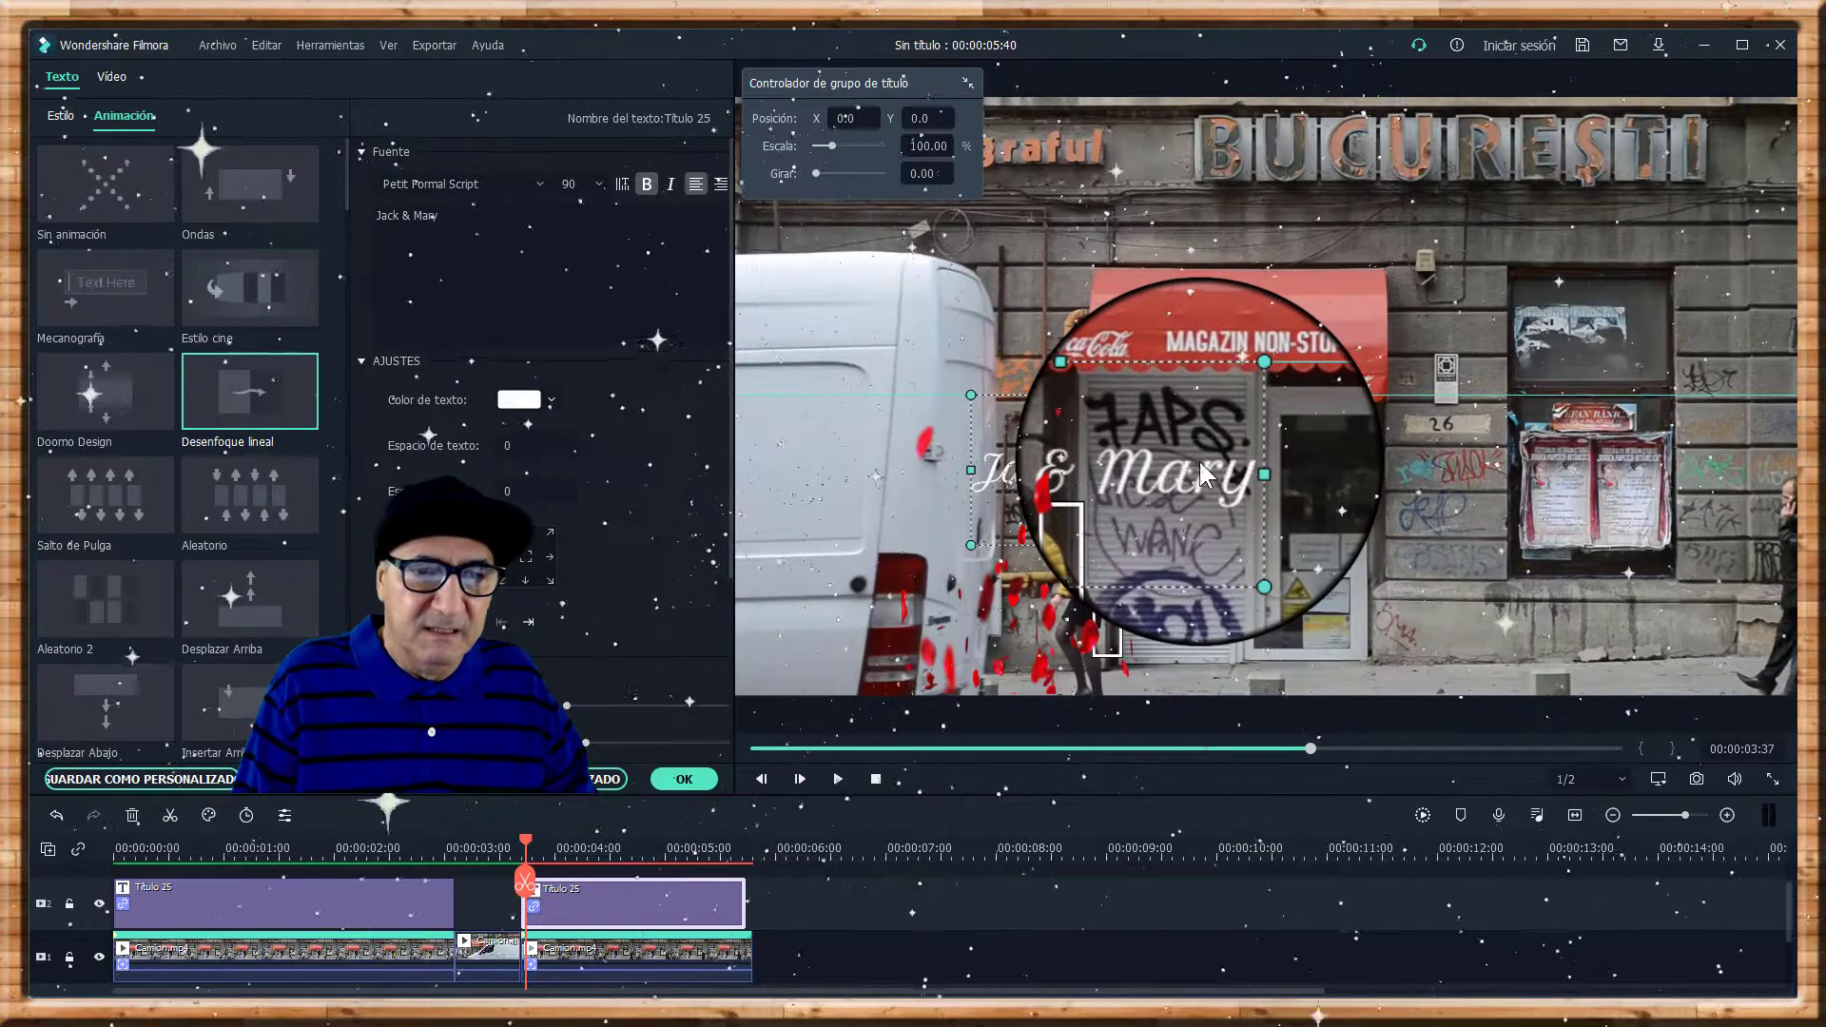
Centre the petal animation on the woman's tracking frame and confirm the title edits.
left_click(950, 653)
left_click_drag(959, 651, 1044, 645)
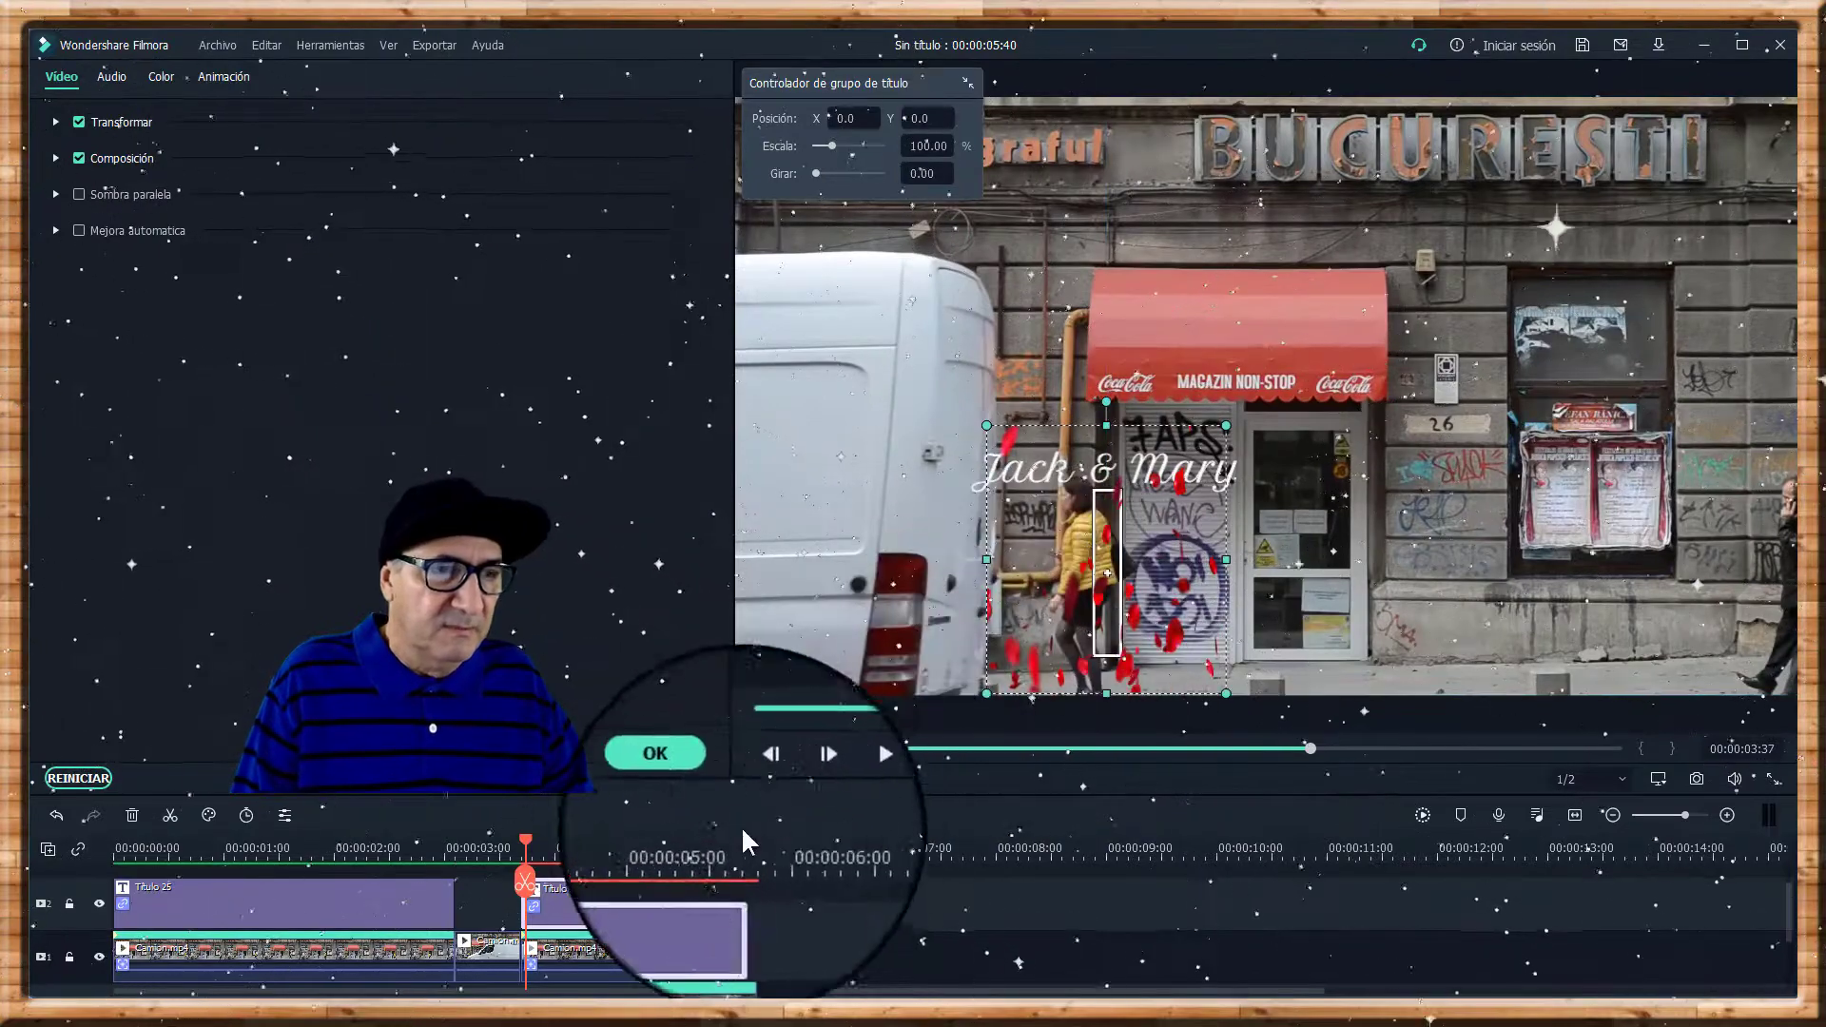
left_click(681, 777)
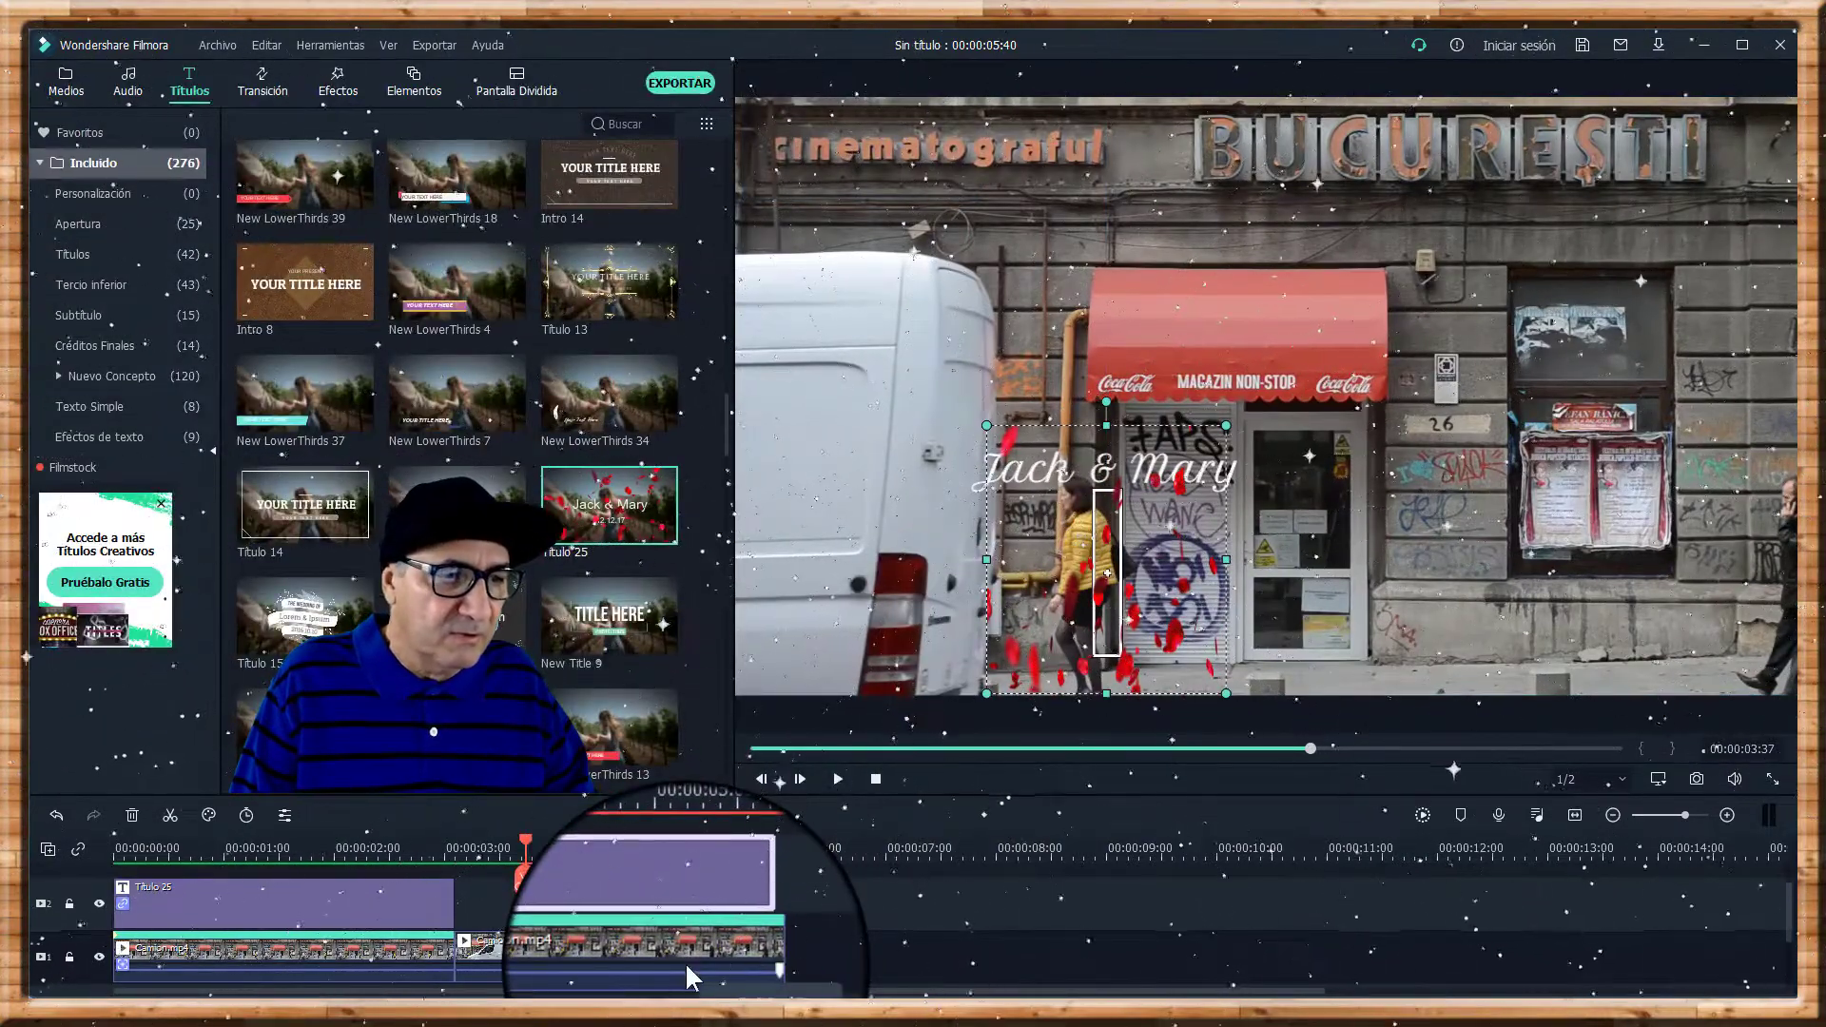
Open the motion tracking settings of the clip beneath the second title and play the video to its end.
left_click(624, 951)
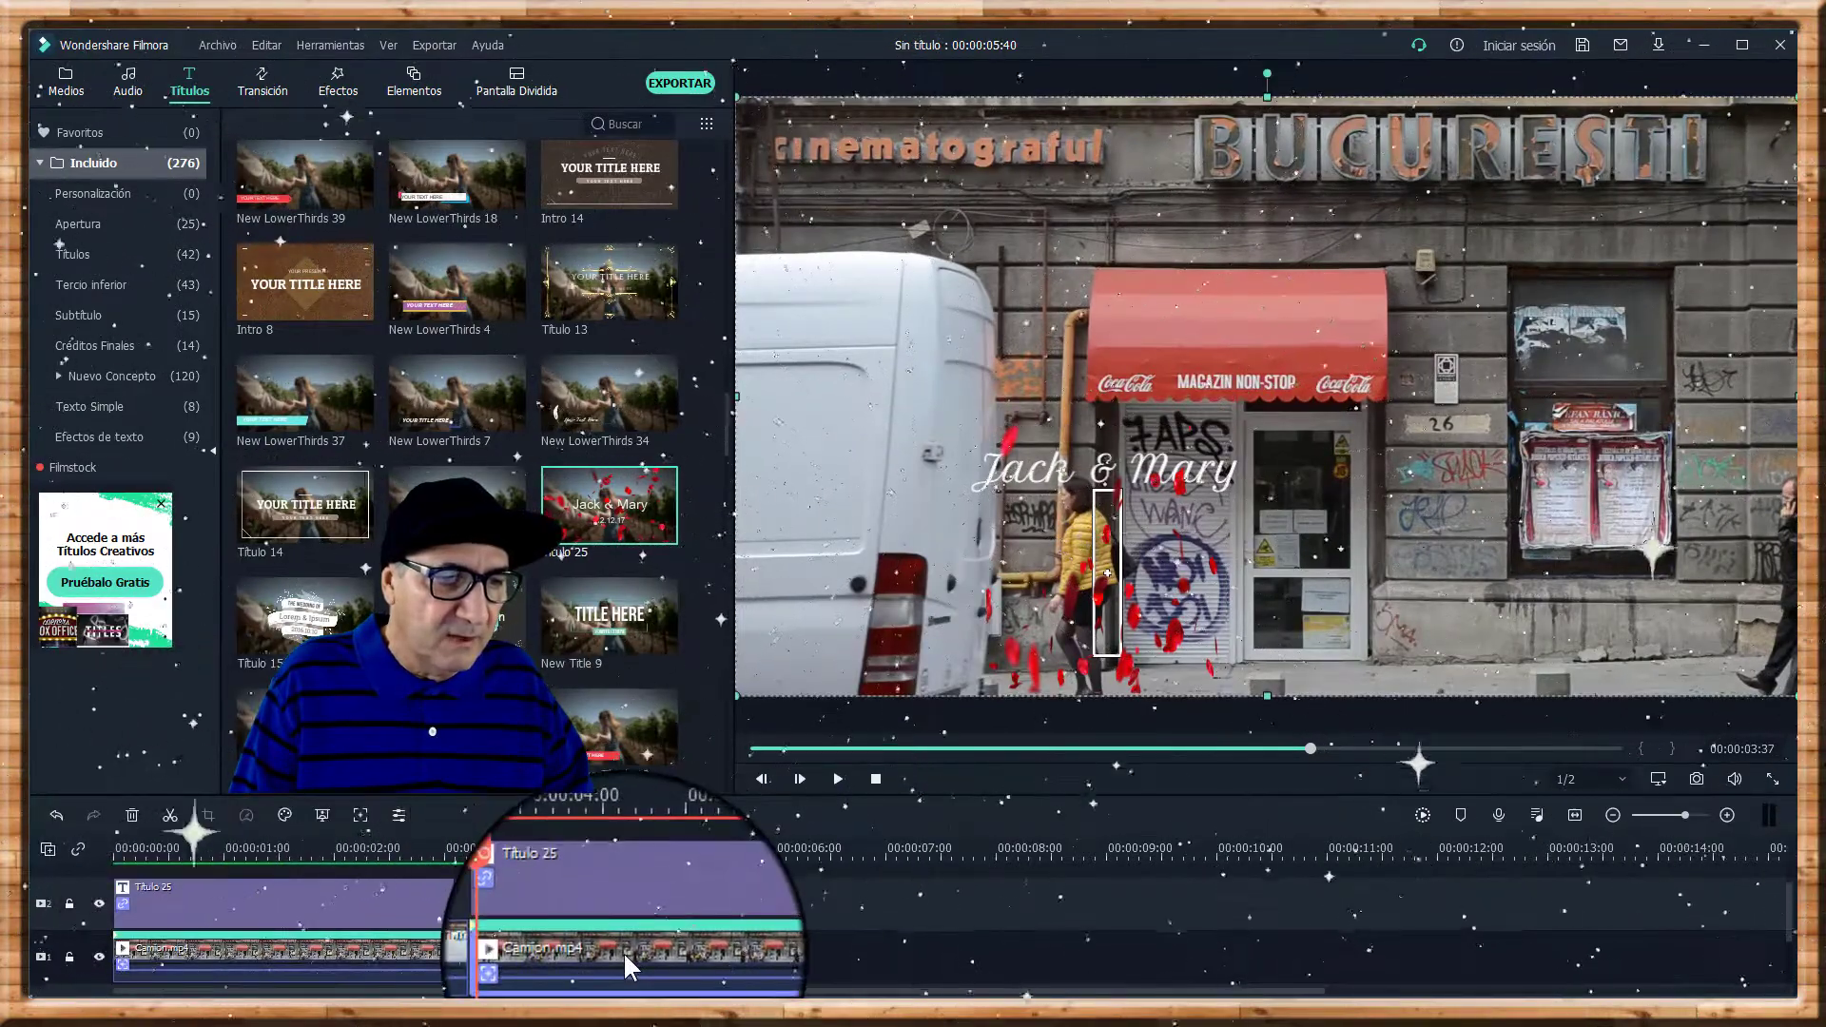
left_click(358, 815)
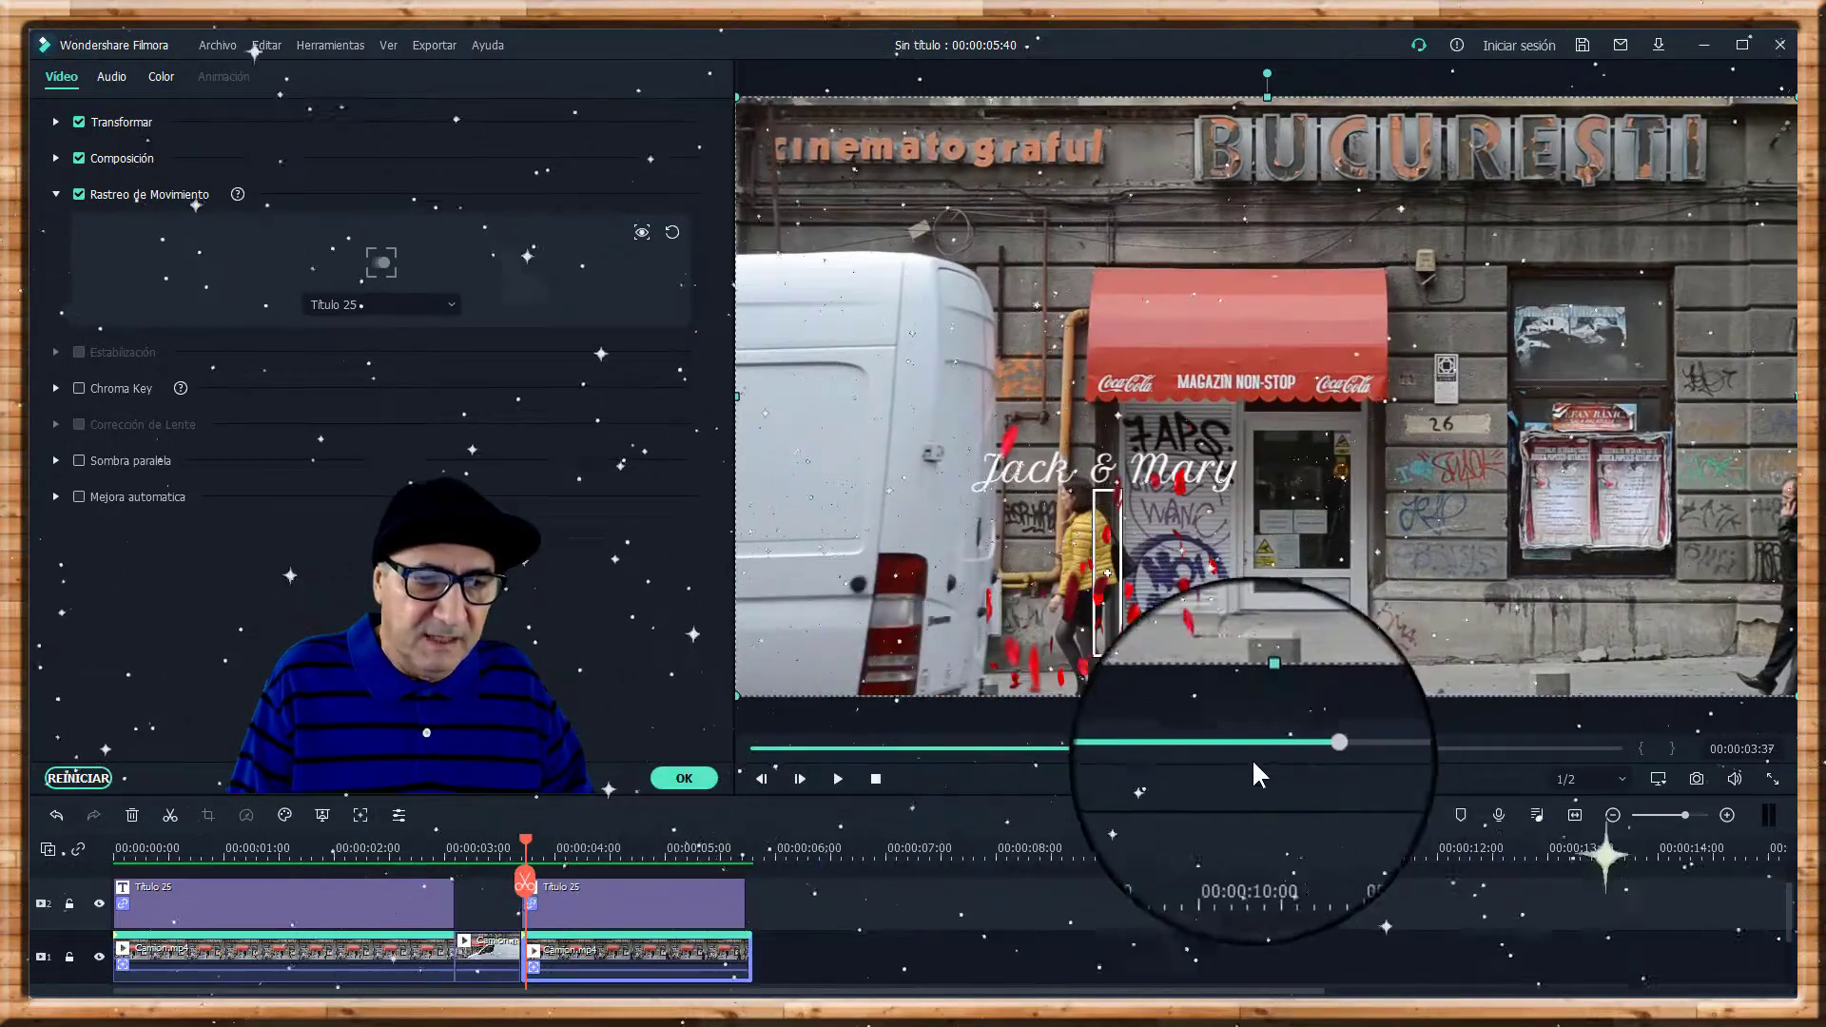
left_click(838, 779)
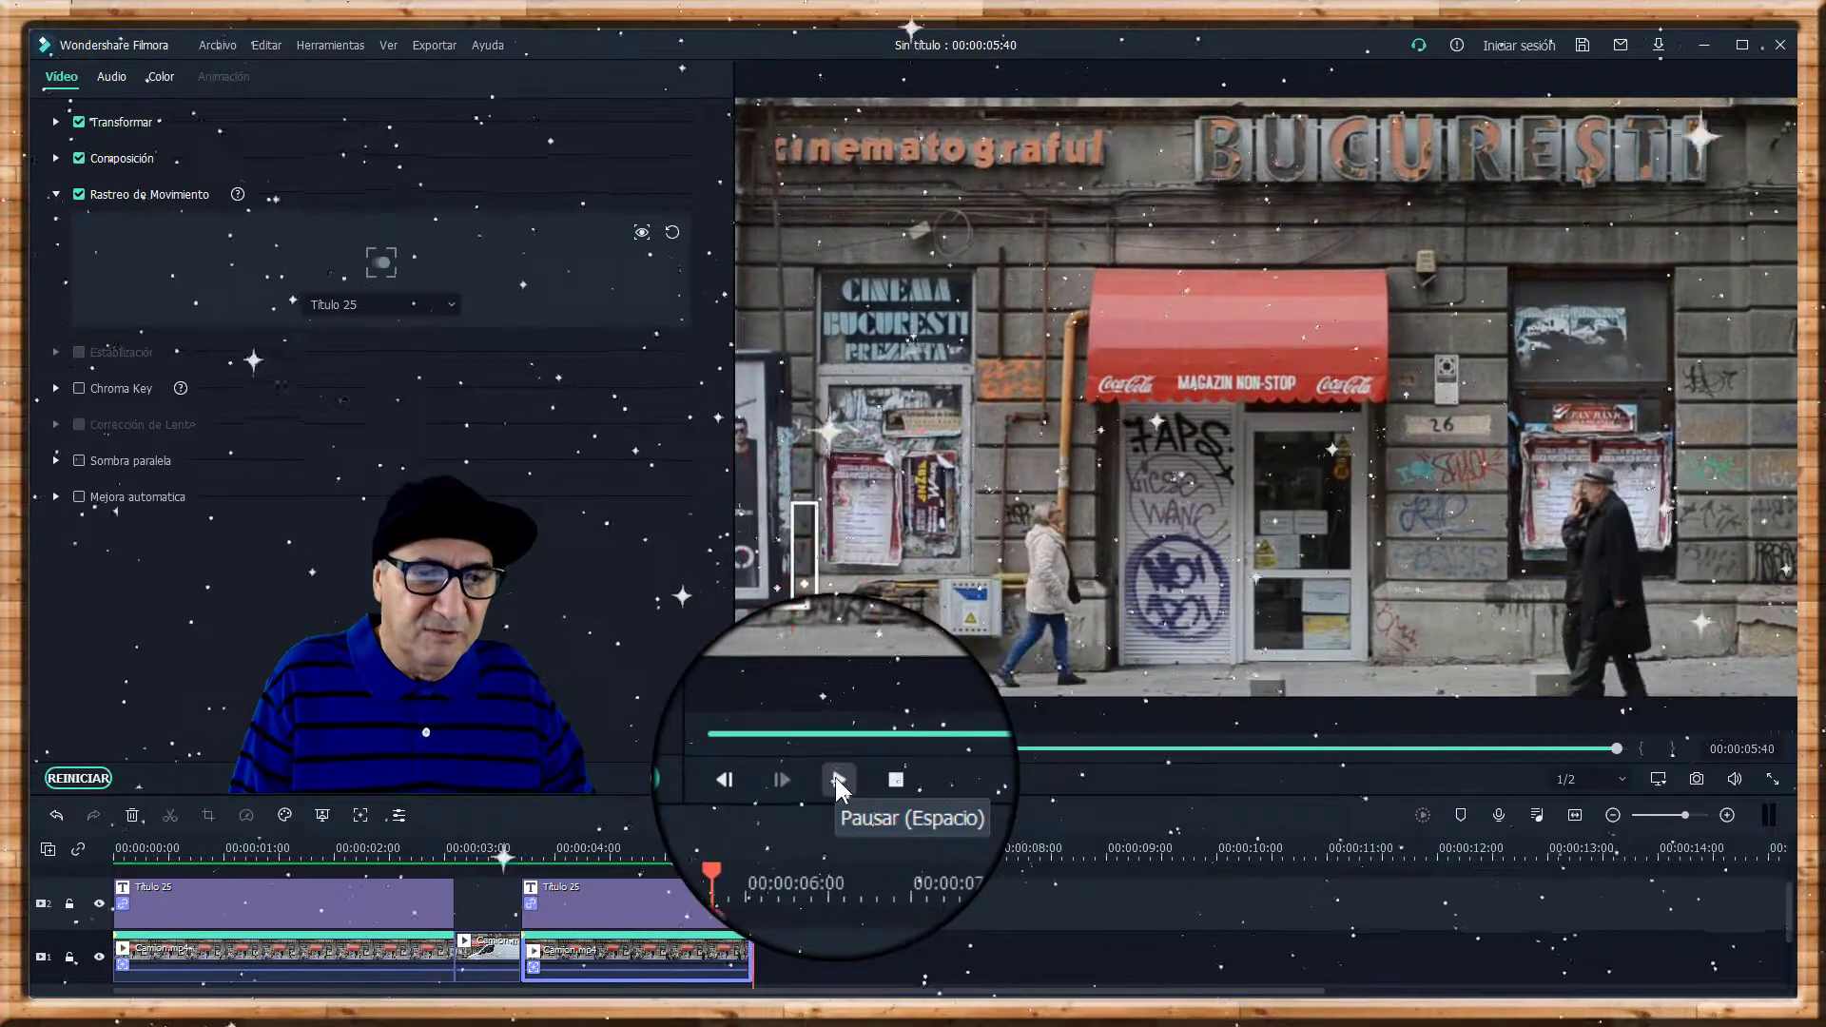
Play the whole video from the beginning, hide the tracking frame and replay the video.
left_click(877, 778)
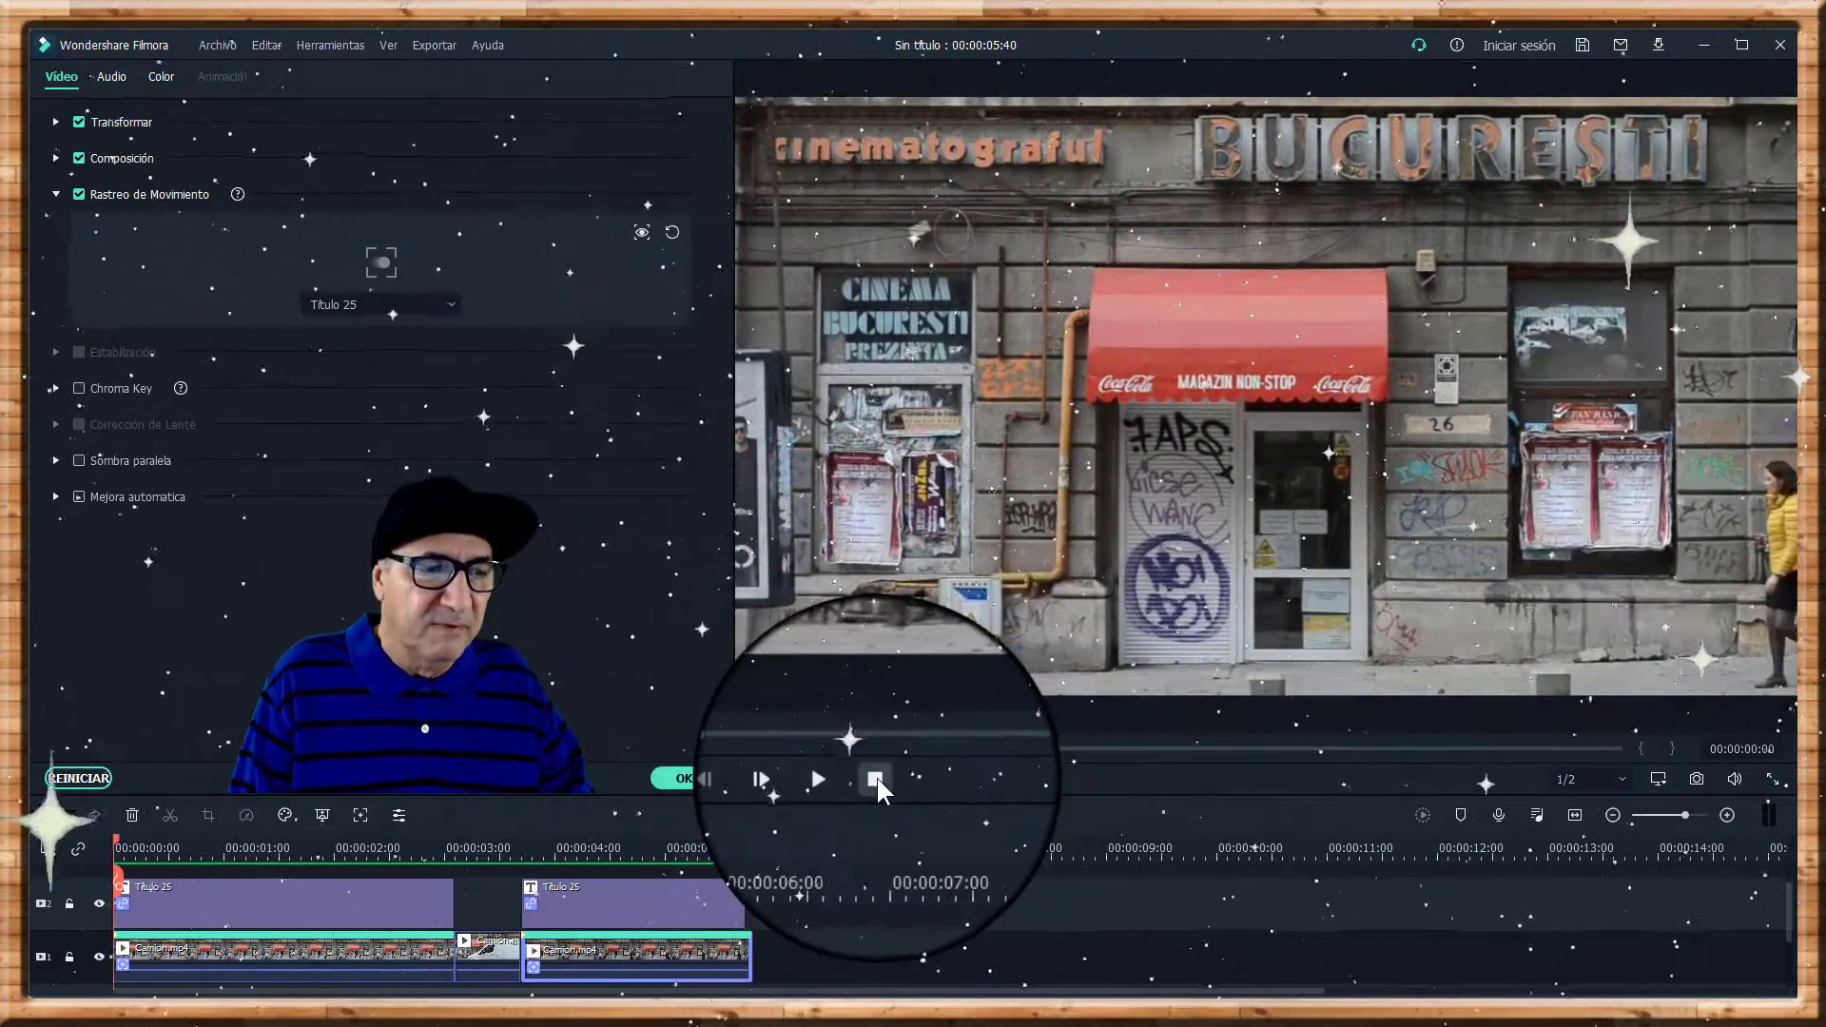
left_click(837, 779)
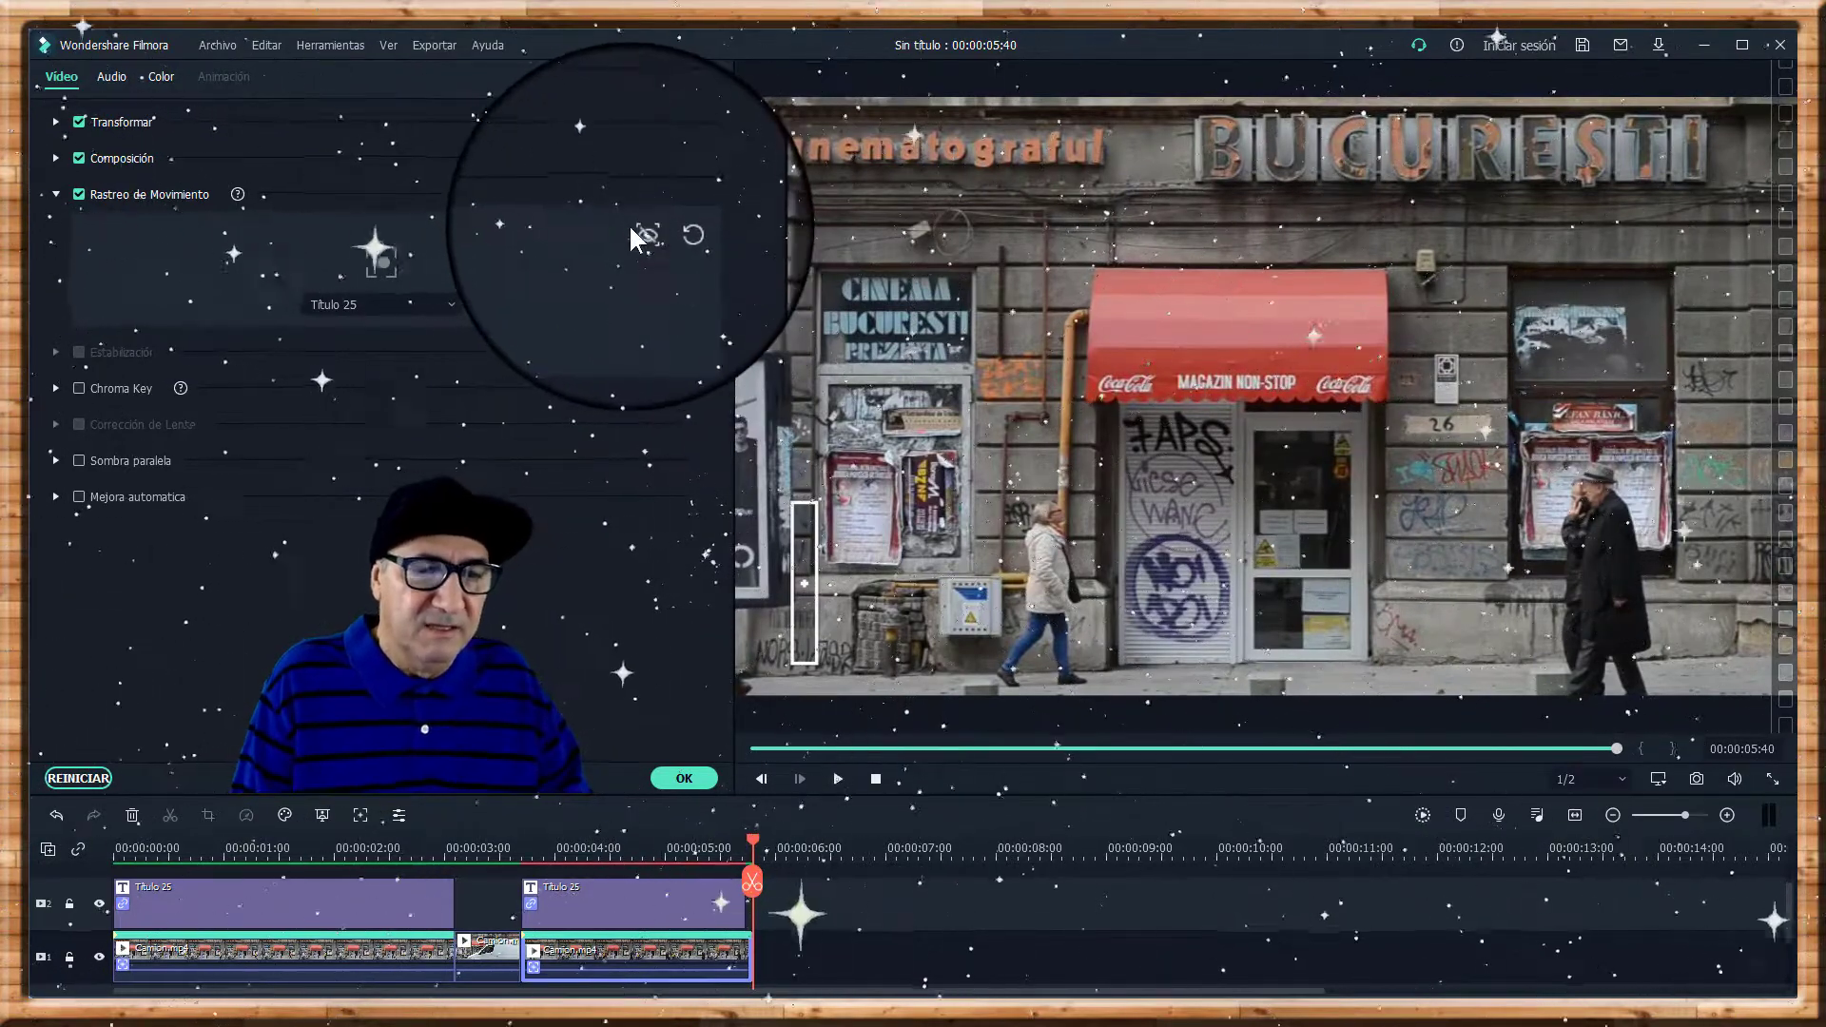
left_click(875, 778)
left_click(836, 780)
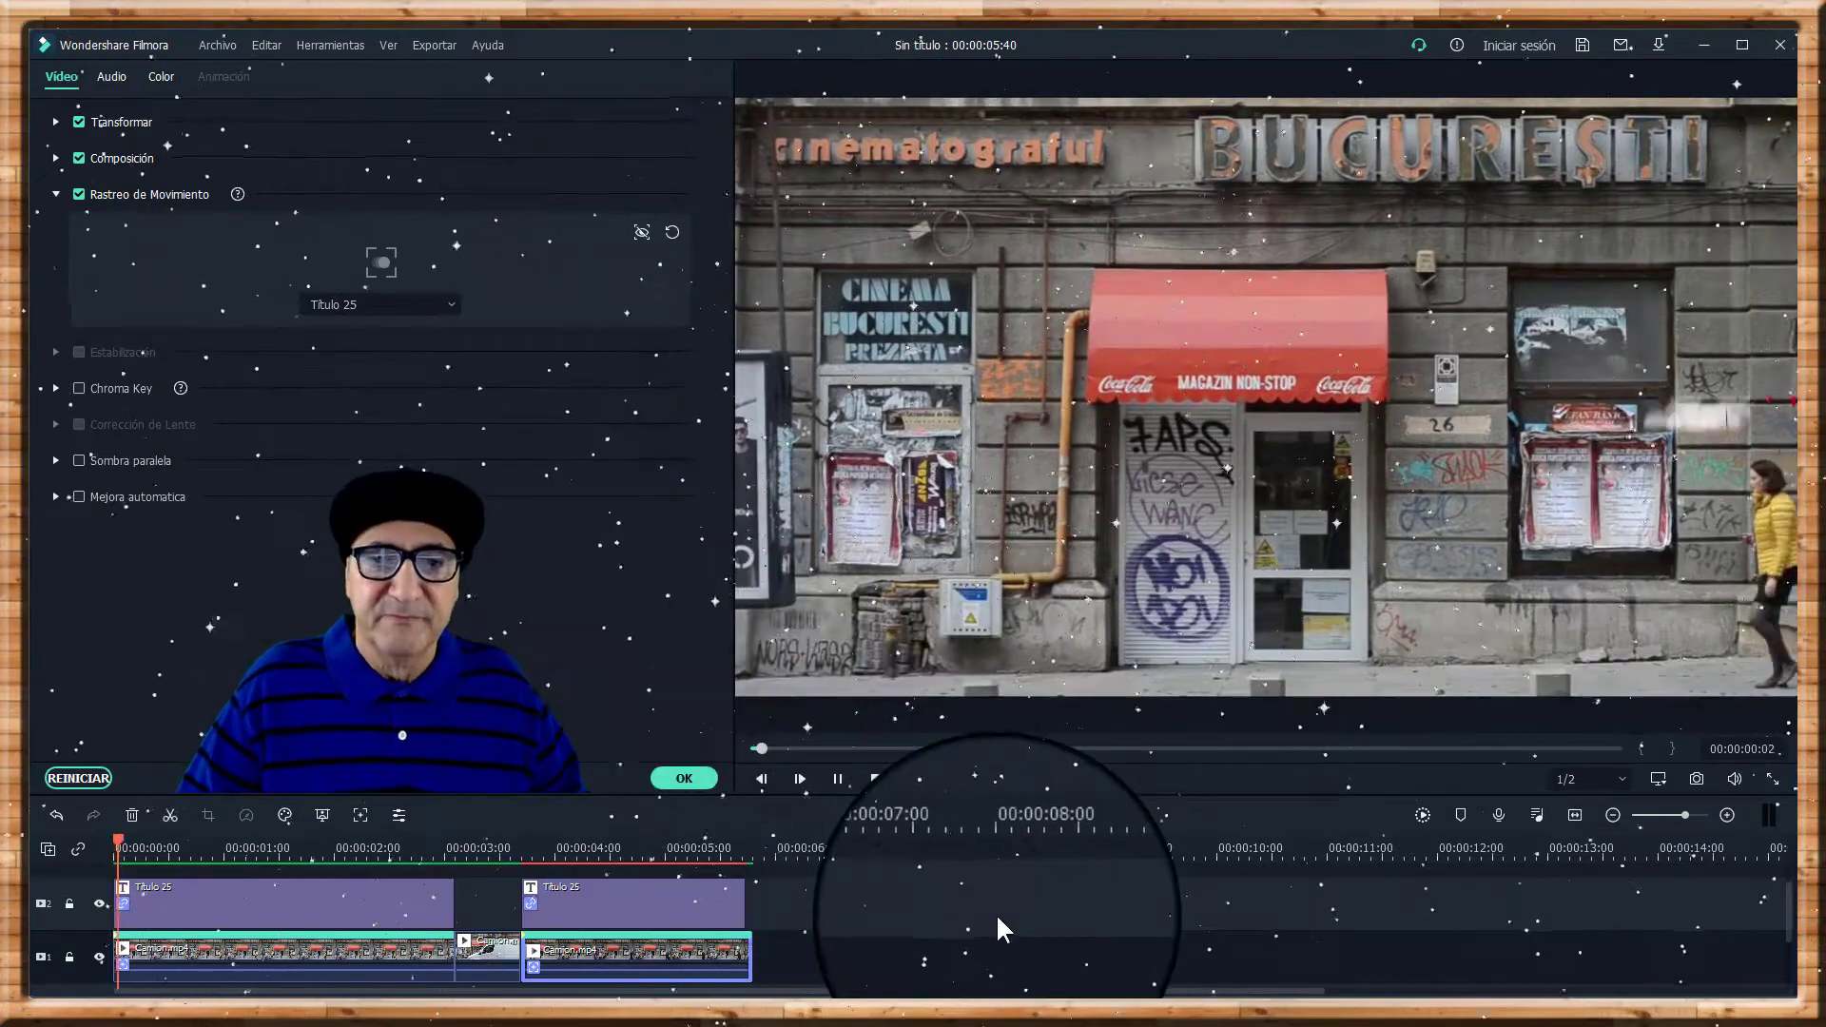